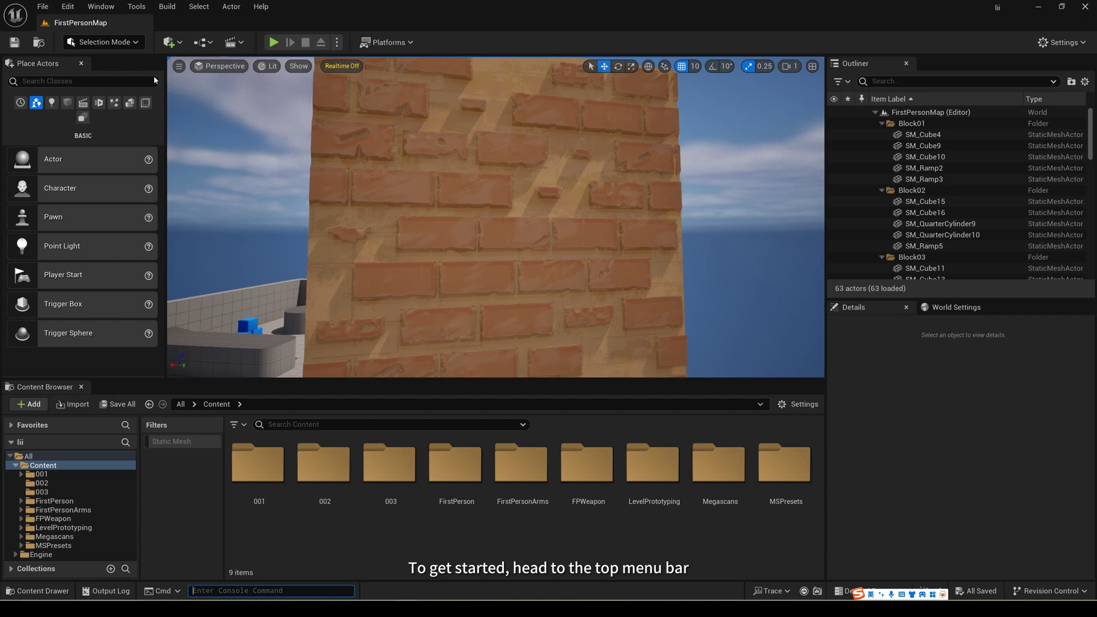
# Look up the TextureGraph plugin in the plugin list to check that it is enabled.
pyautogui.click(68, 7)
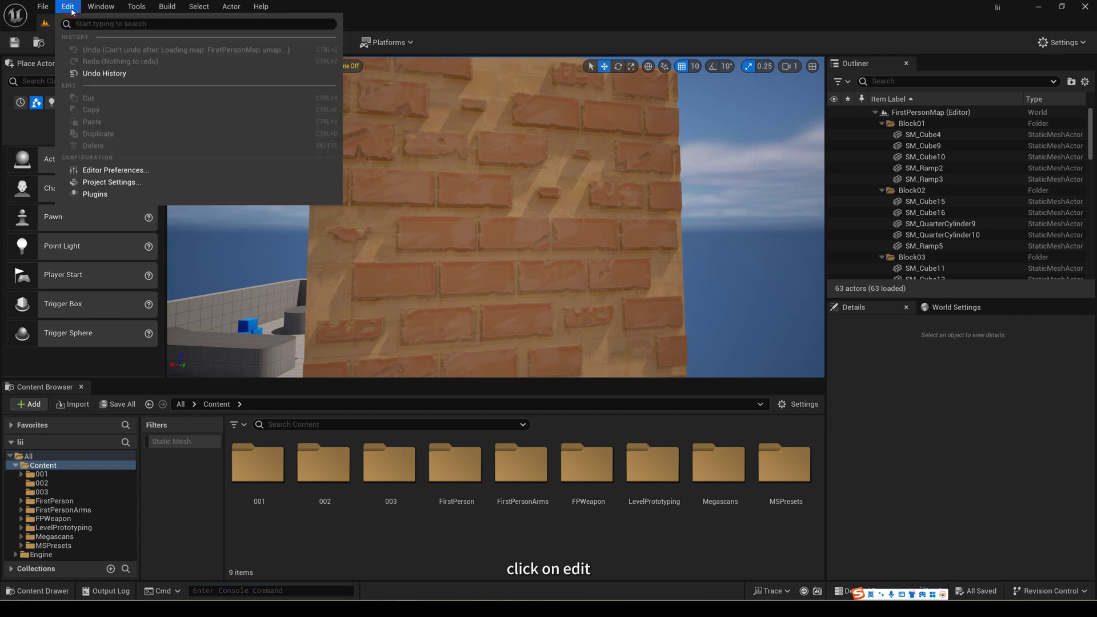
pyautogui.click(95, 194)
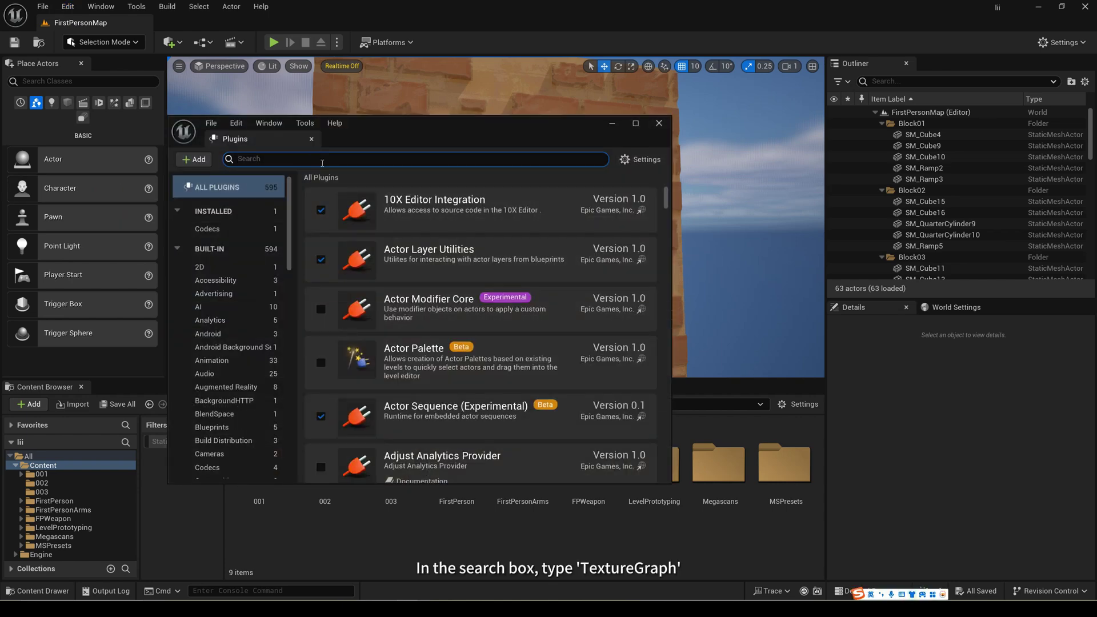
pyautogui.write('textureg')
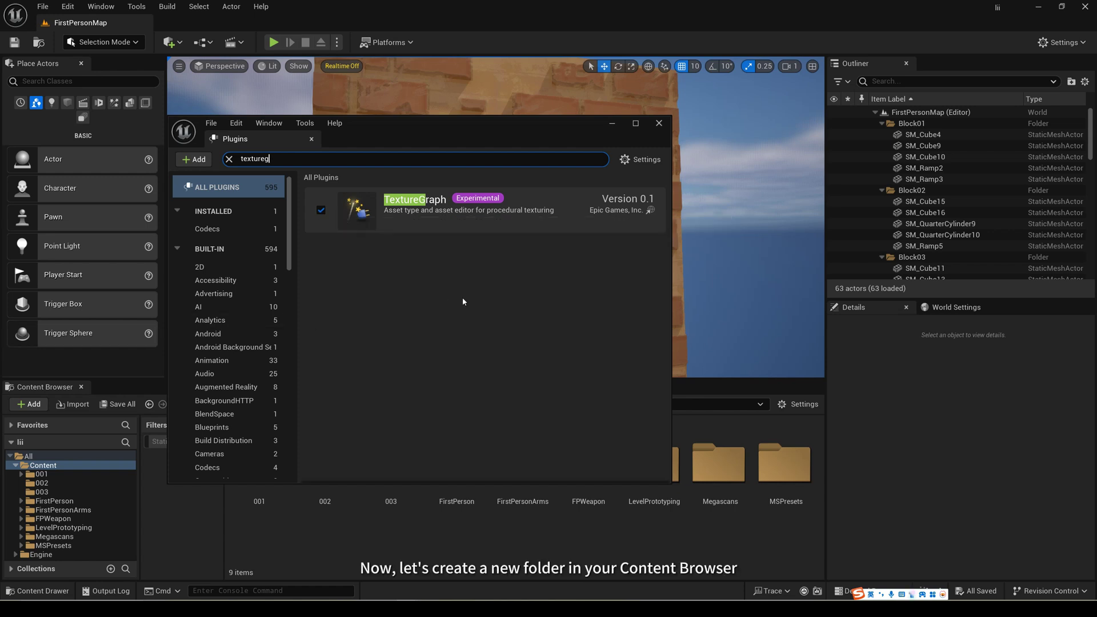
pyautogui.click(658, 123)
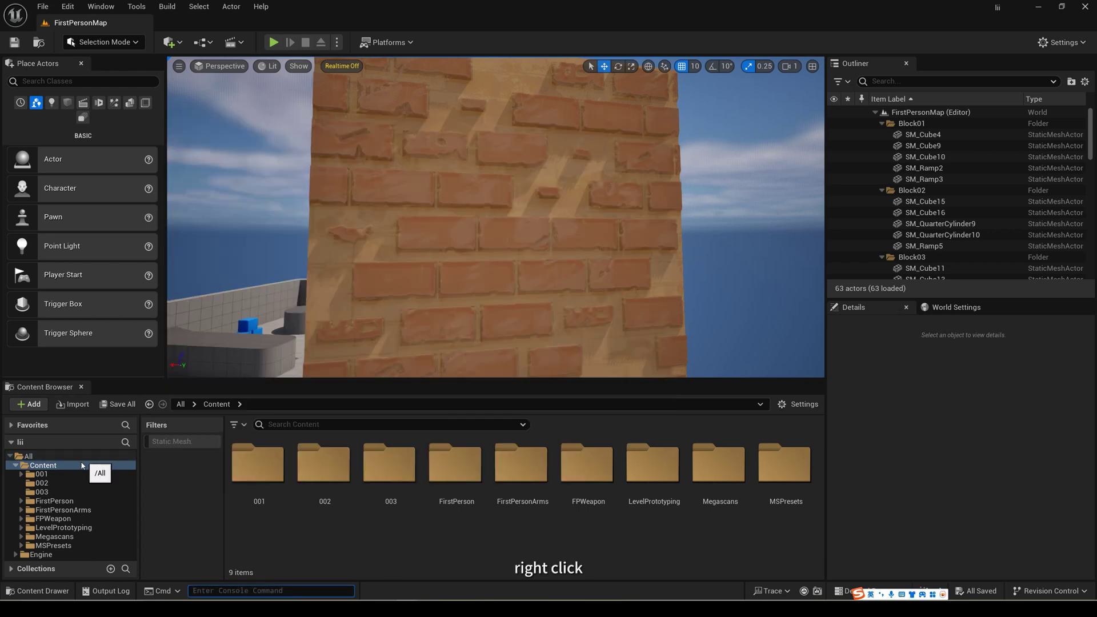
# Create a new folder named 004 inside the project's Content folder.
pyautogui.rightClick(81, 466)
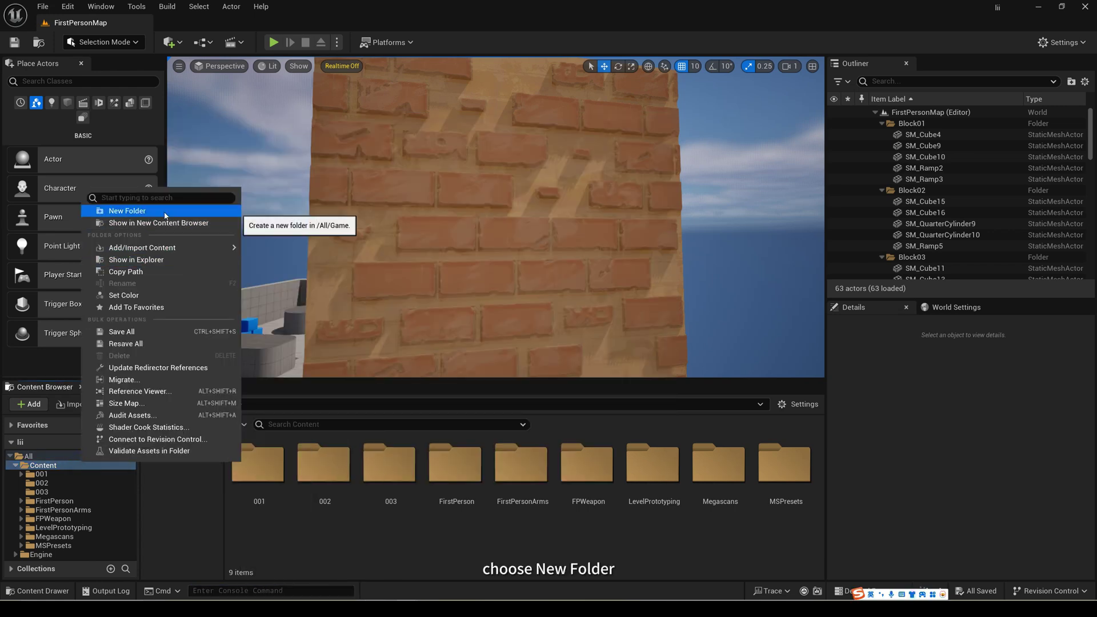
pyautogui.click(165, 214)
pyautogui.press('BackSpace')
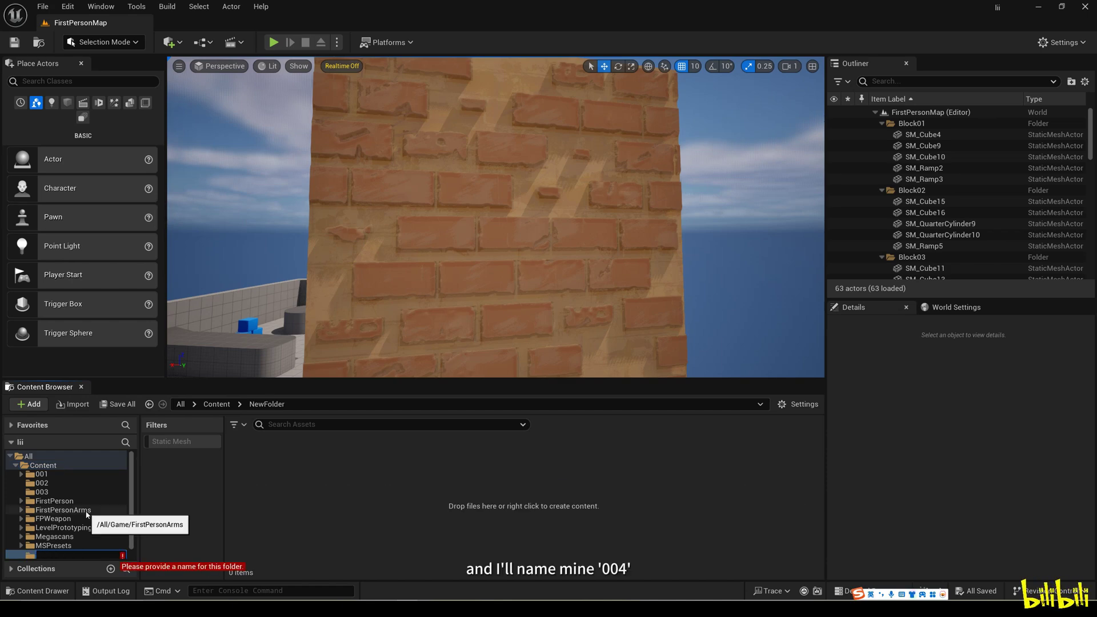
pyautogui.write('004')
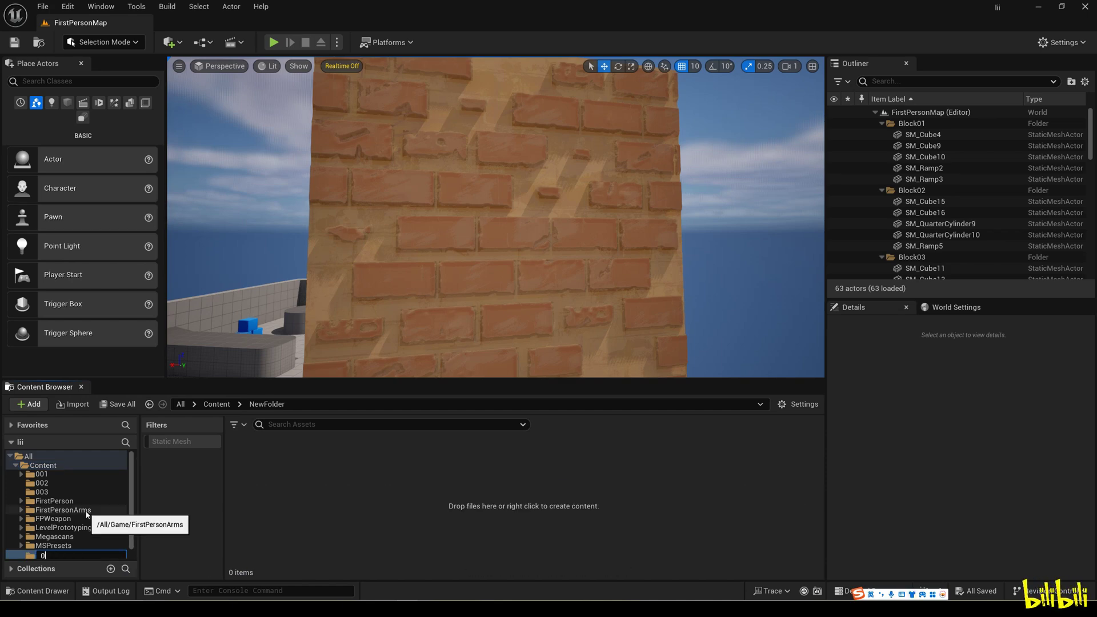
pyautogui.press('Return')
# Create a Texture Graph asset named TG_wall in the 004 folder and open it for editing.
pyautogui.rightClick(305, 489)
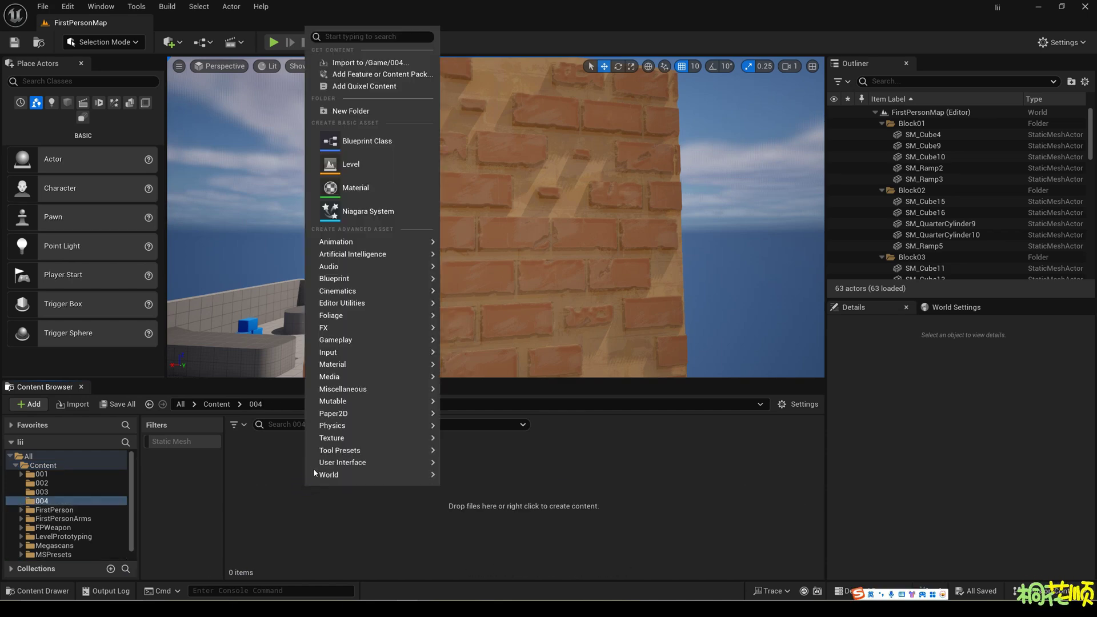
pyautogui.moveTo(335, 440)
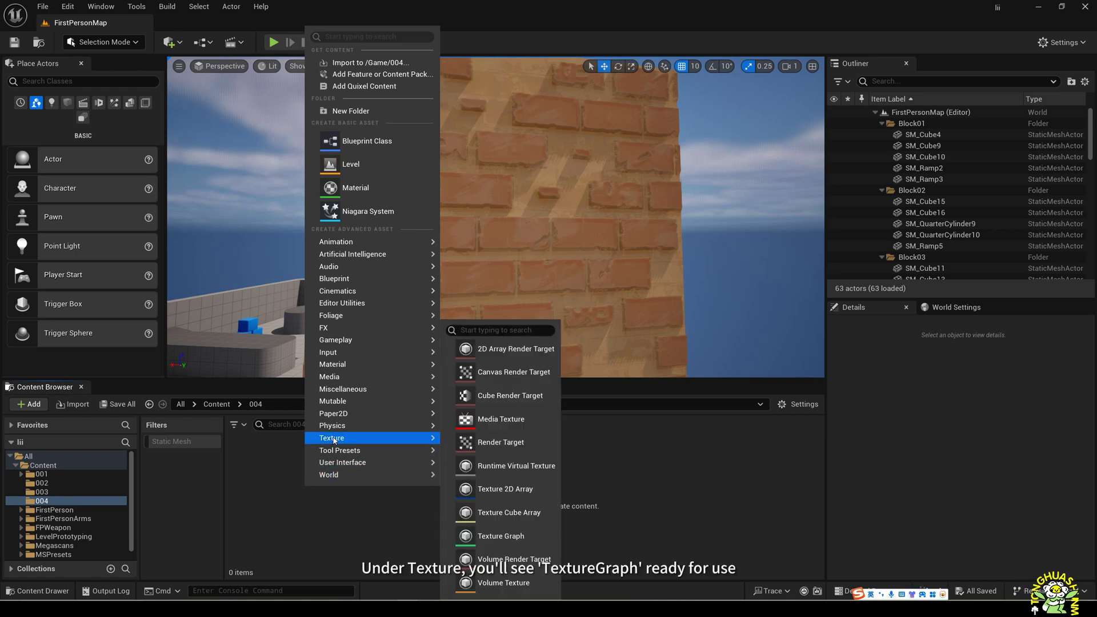
pyautogui.click(501, 537)
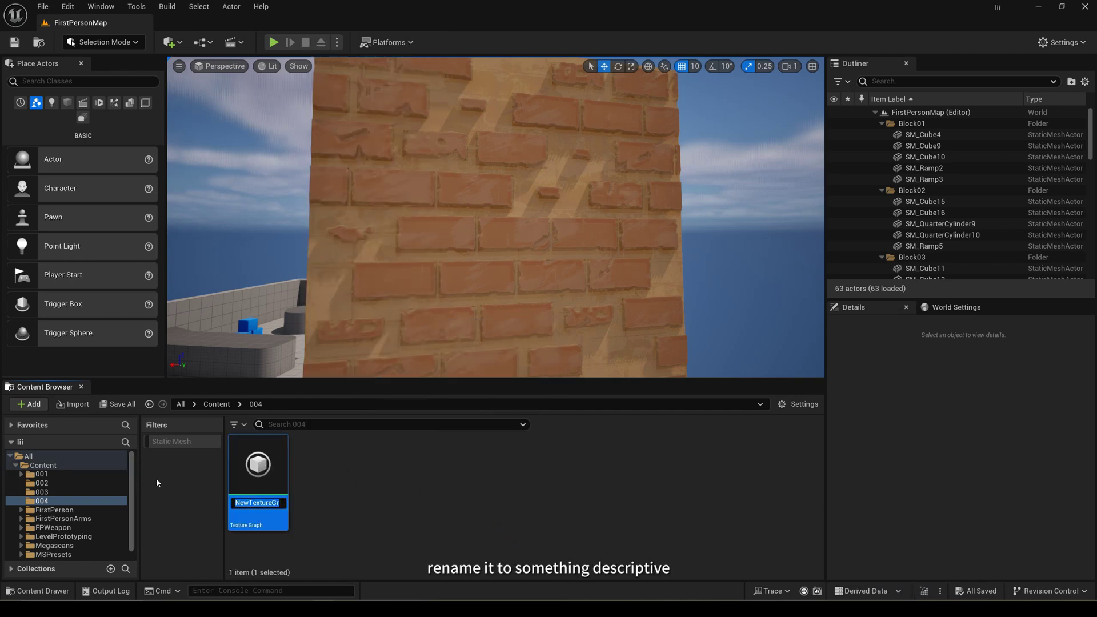
pyautogui.press('BackSpace')
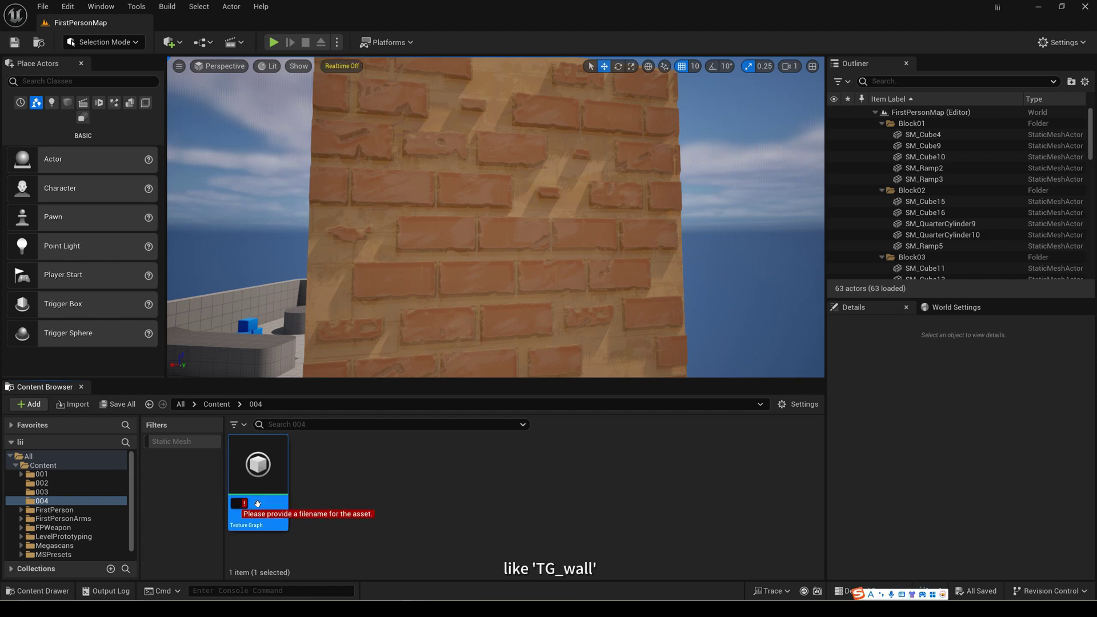
pyautogui.write('TG_w')
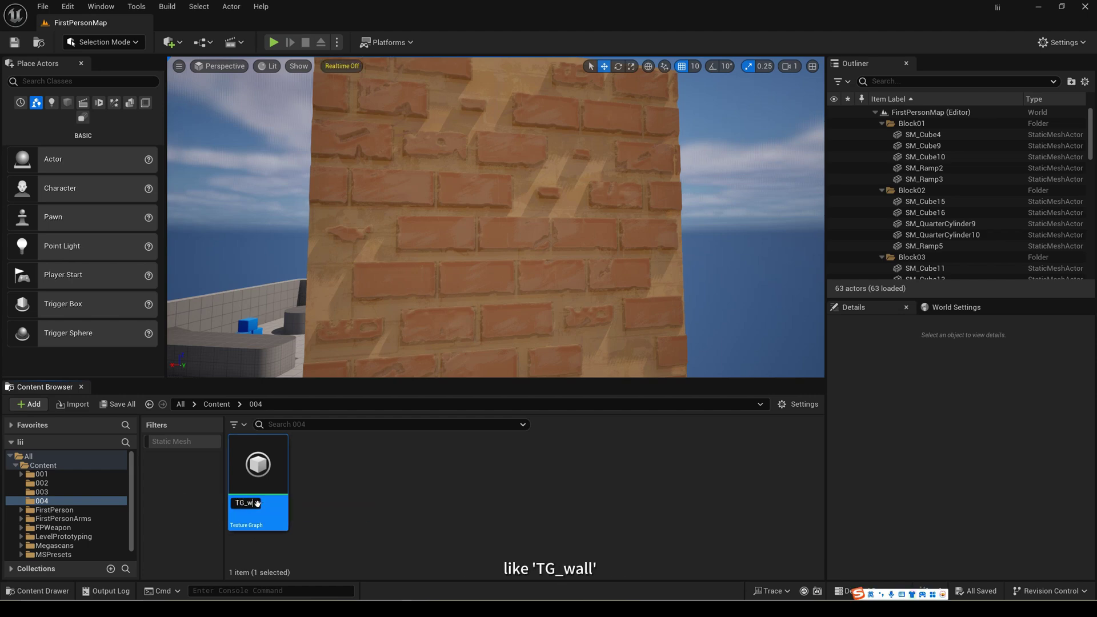
pyautogui.write('all')
pyautogui.press('Return')
pyautogui.click(350, 453)
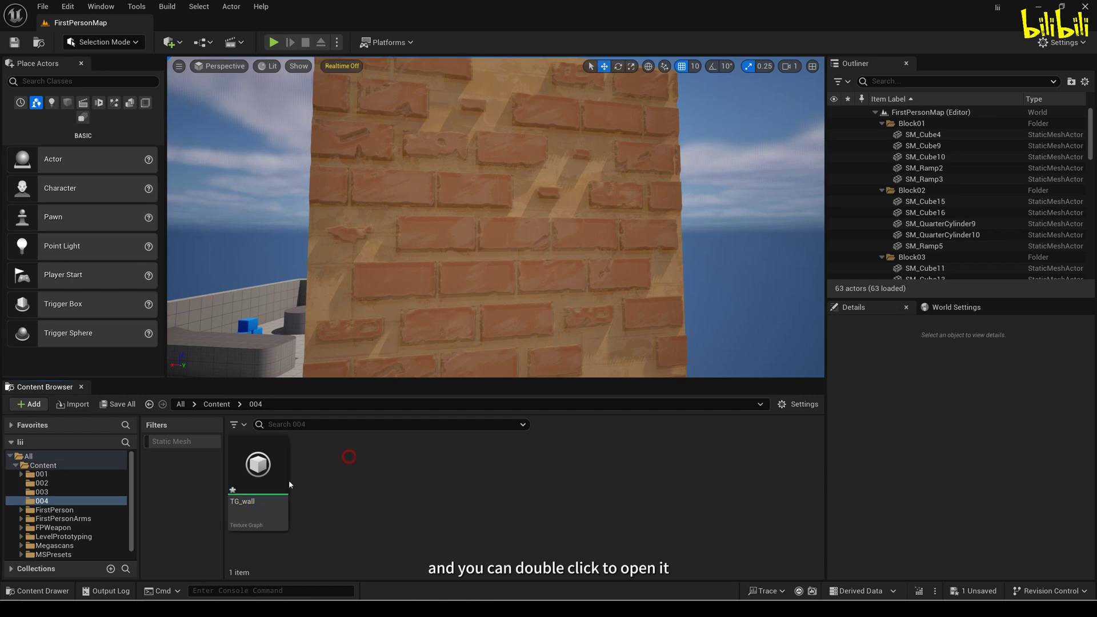
pyautogui.doubleClick(244, 471)
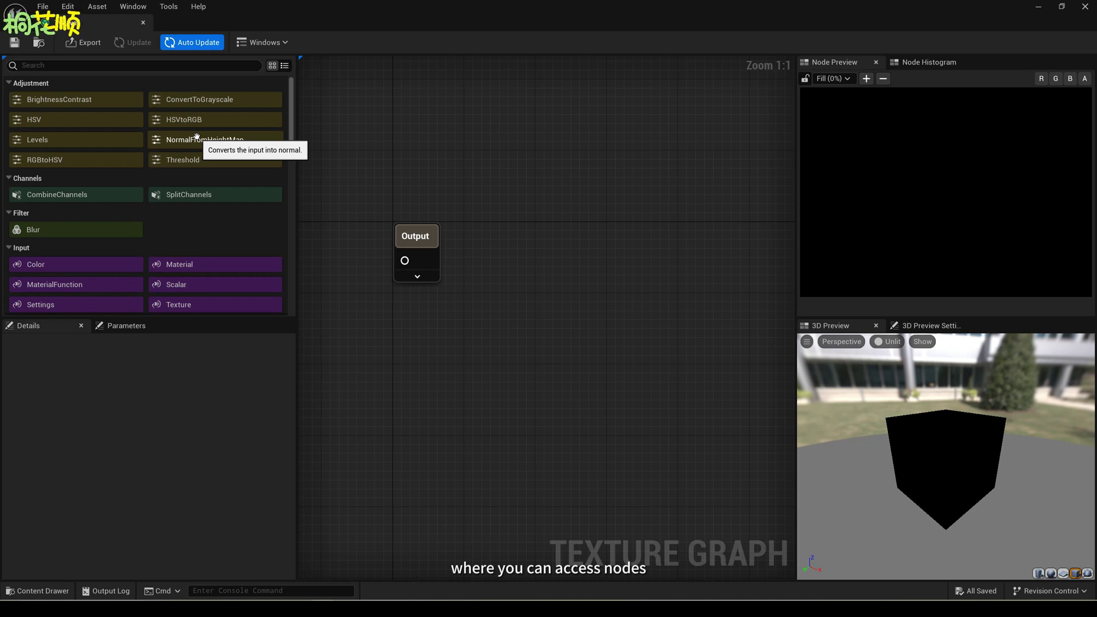
# Look through the node palette, examining its adjustment, channel, filter, input and math categories.
pyautogui.scroll(-3, 122, 169)
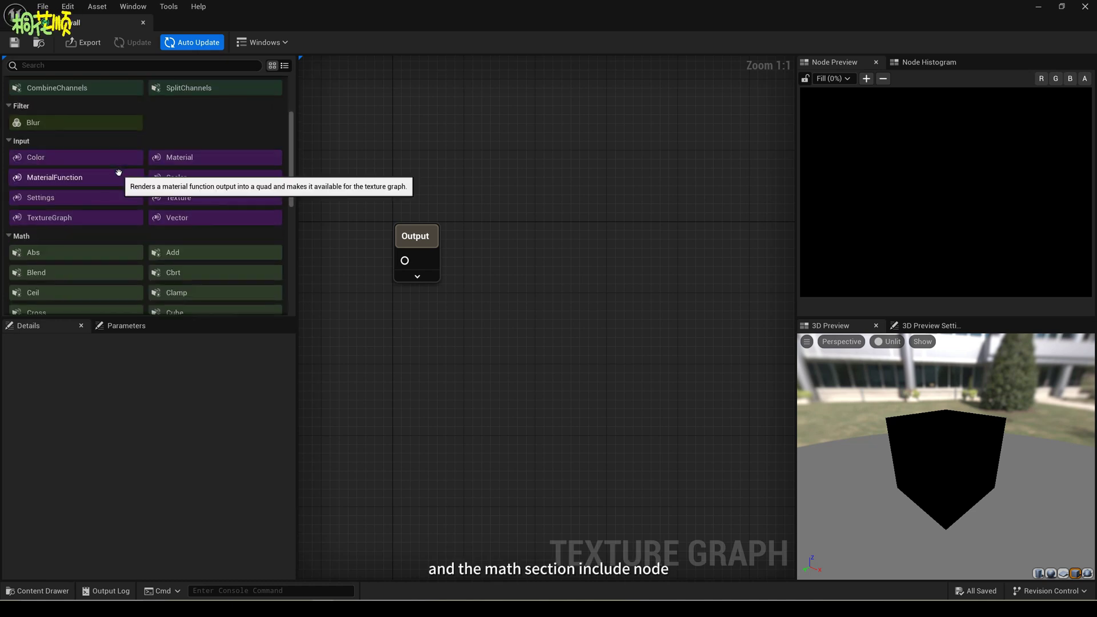
pyautogui.scroll(-1, 118, 172)
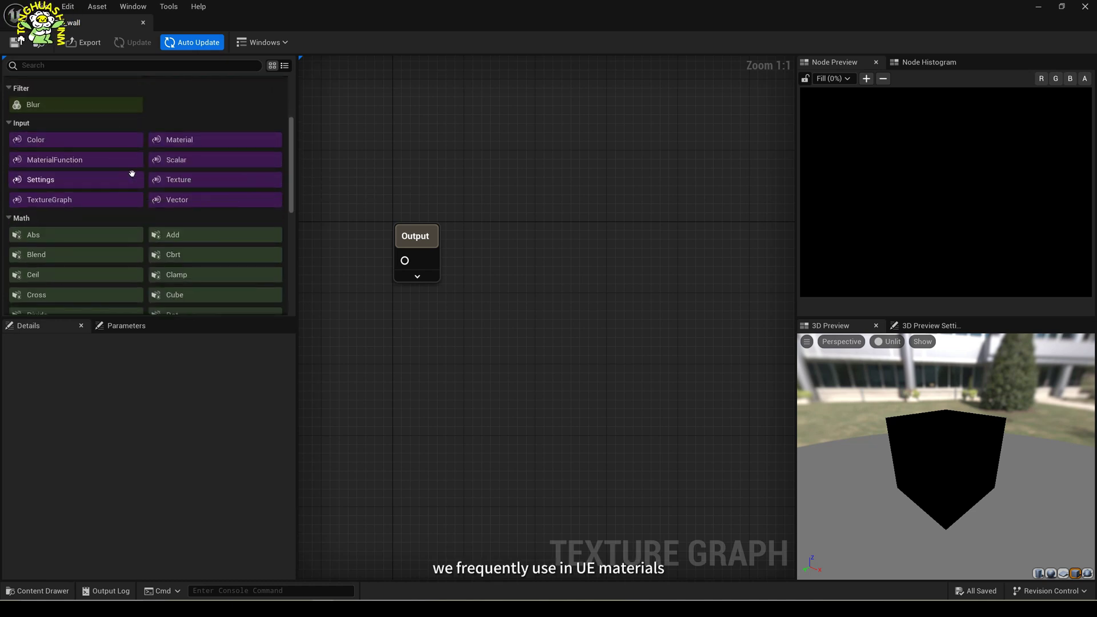
pyautogui.scroll(-3, 195, 127)
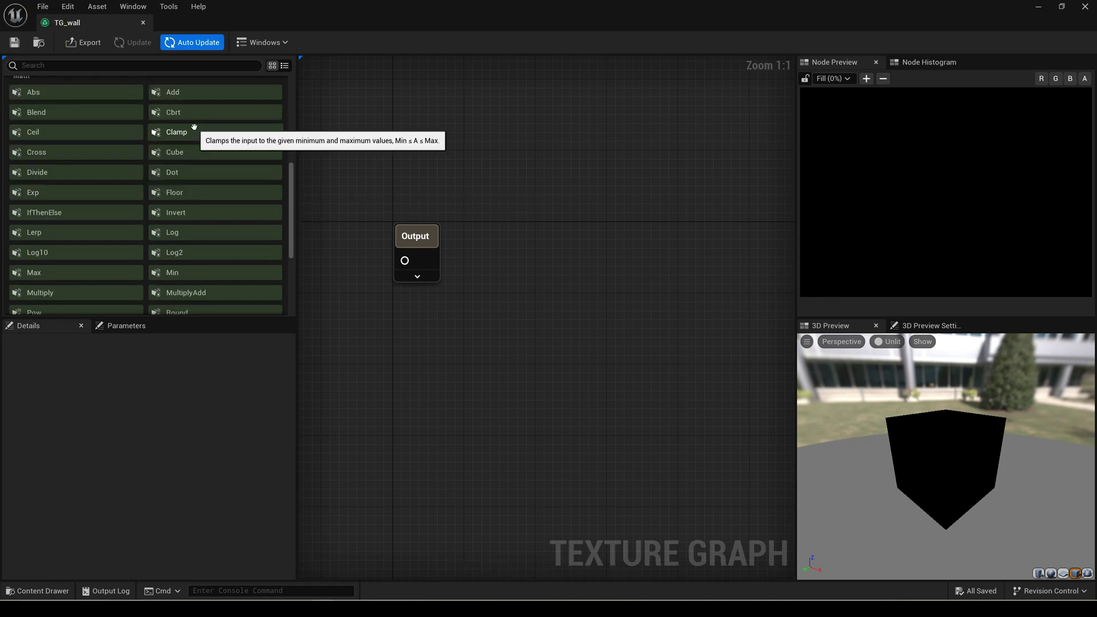
pyautogui.scroll(1, 185, 129)
pyautogui.scroll(-1, 179, 152)
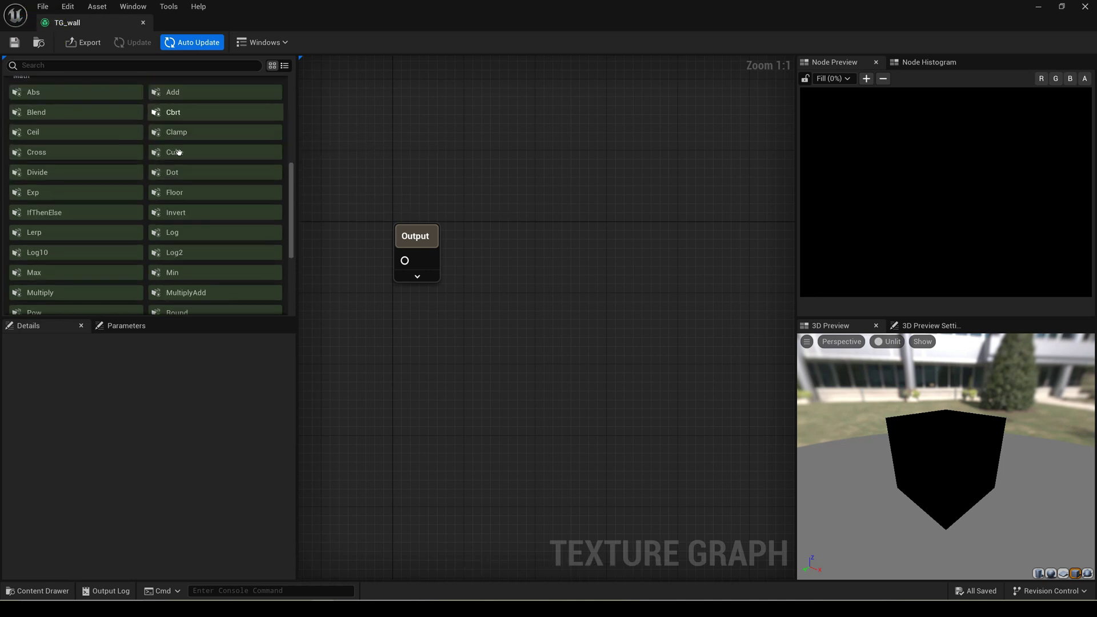
pyautogui.scroll(-1, 131, 195)
pyautogui.scroll(3, 198, 177)
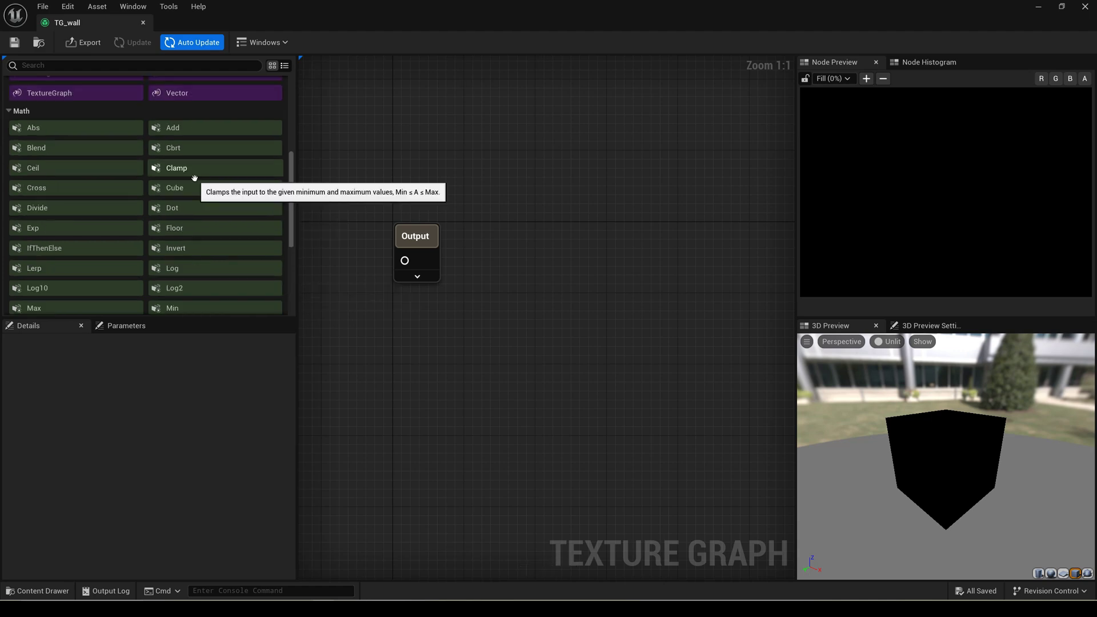
pyautogui.scroll(4, 200, 172)
pyautogui.scroll(8, 200, 166)
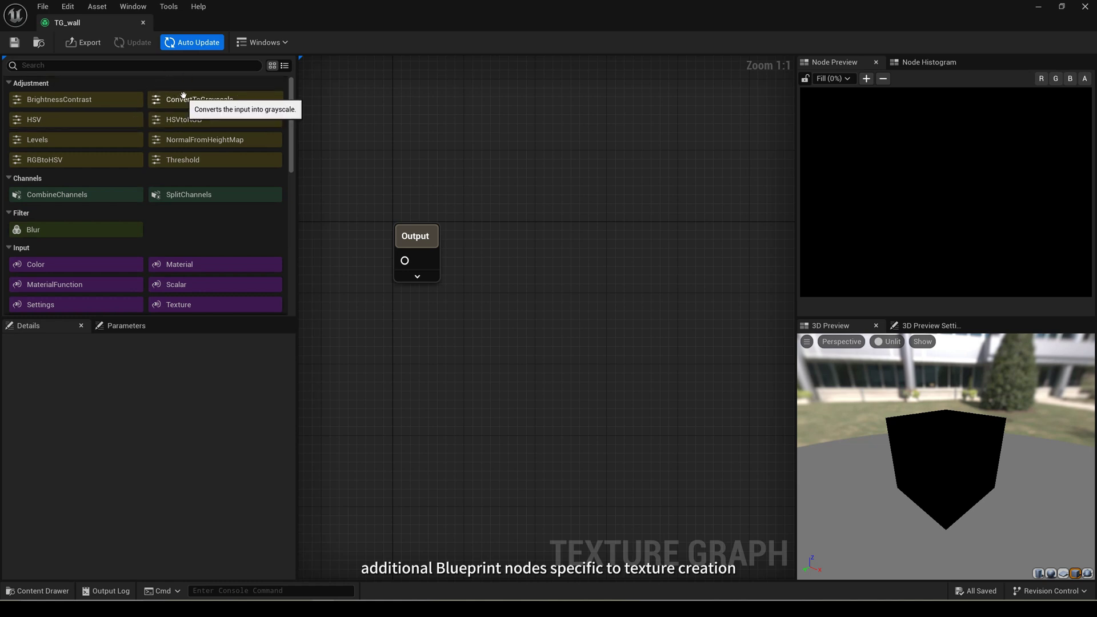
# Add a procedural Noise node to the graph and connect it to the Output node, placed beside it.
pyautogui.scroll(-15, 37, 250)
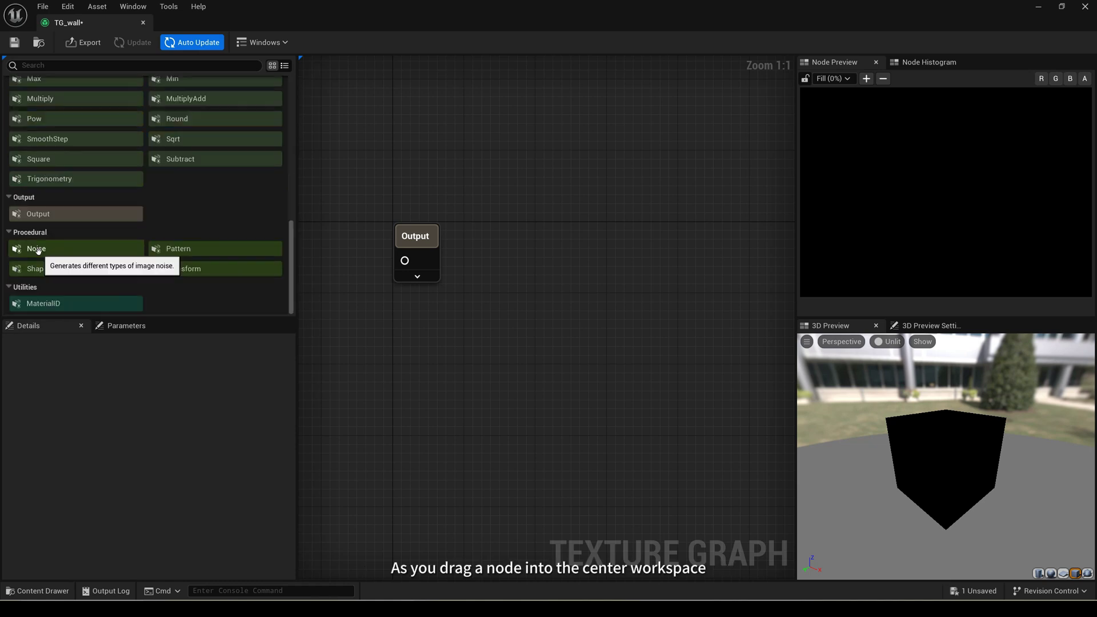
pyautogui.moveTo(37, 250); pyautogui.dragTo(392, 306)
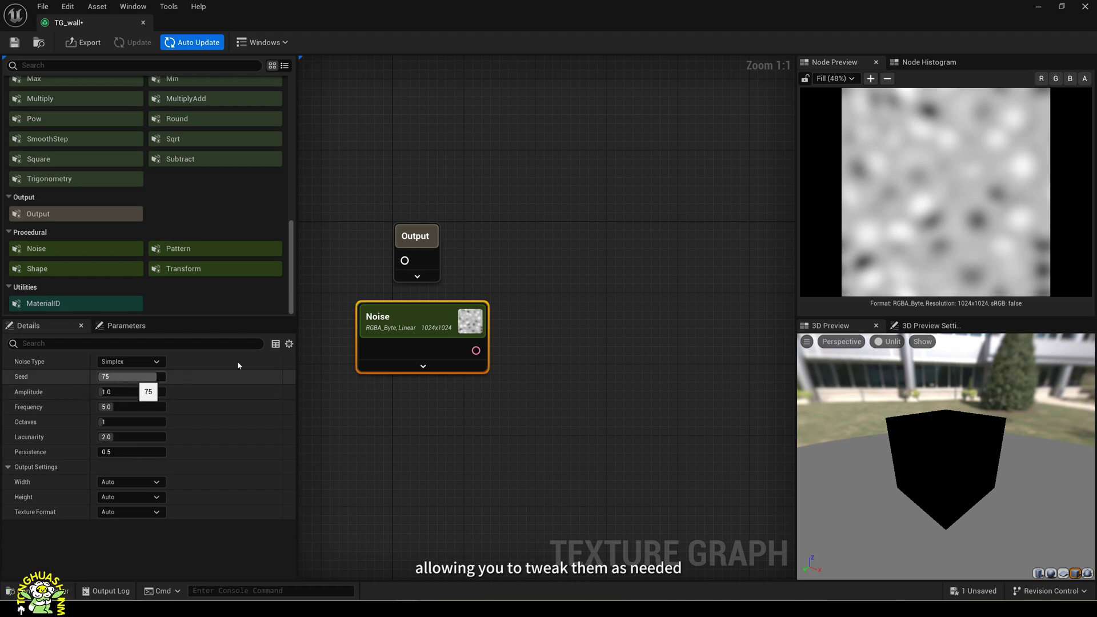
pyautogui.moveTo(420, 241); pyautogui.dragTo(464, 249)
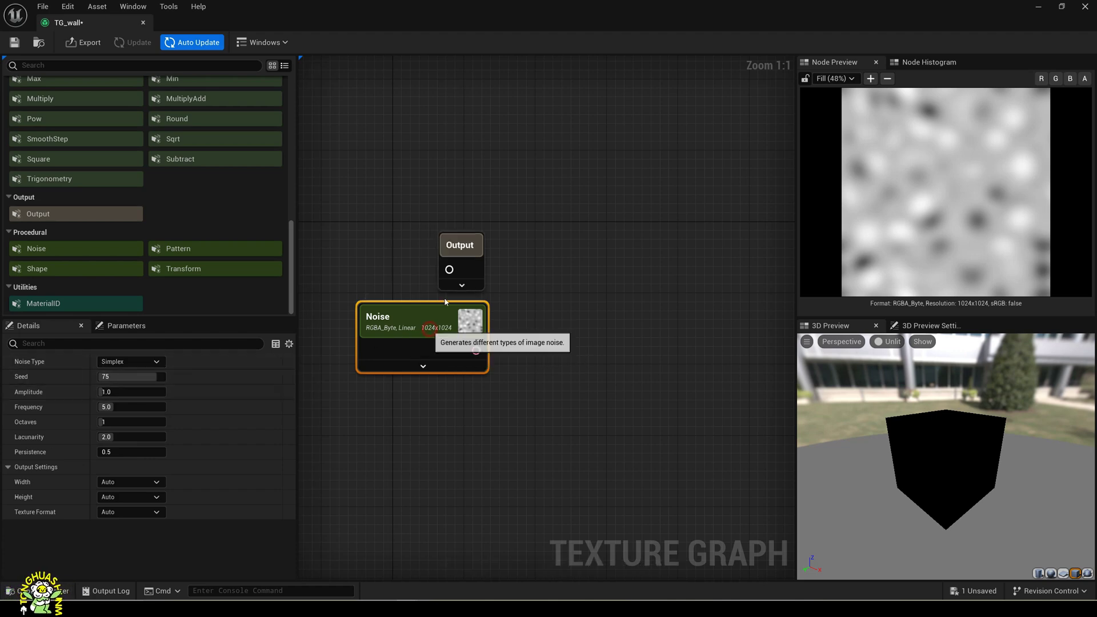
pyautogui.click(464, 250)
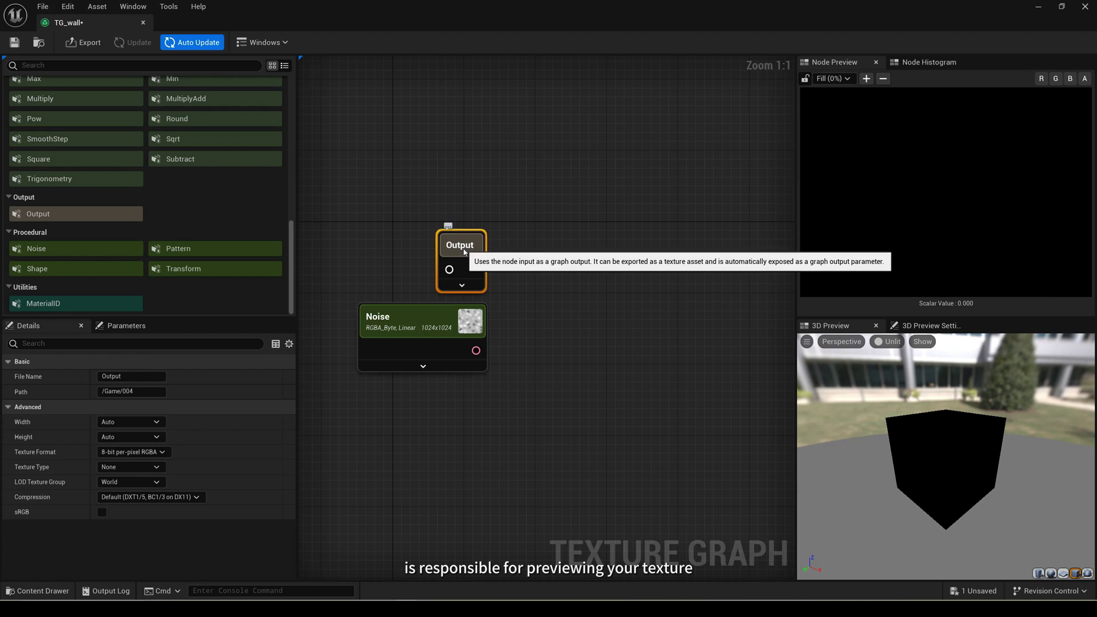
pyautogui.moveTo(464, 249); pyautogui.dragTo(565, 322)
pyautogui.moveTo(476, 350); pyautogui.dragTo(546, 349)
pyautogui.click(640, 346)
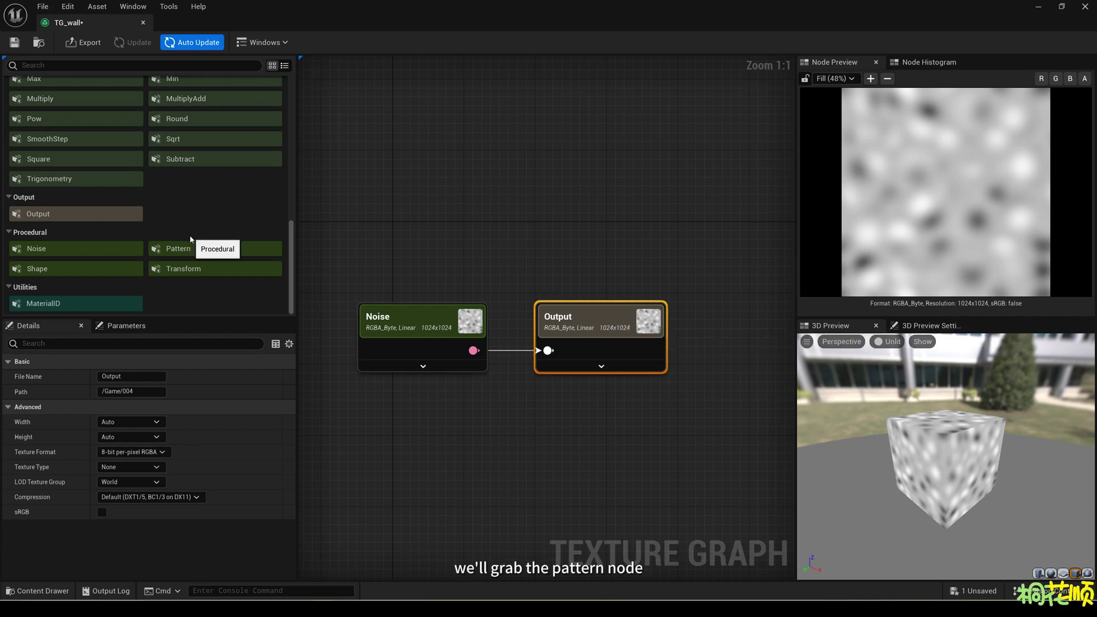
# Add a Pattern node above the Noise node and set its Repeat X to 5 and Repeat Y to 9.
pyautogui.moveTo(204, 243); pyautogui.dragTo(442, 182)
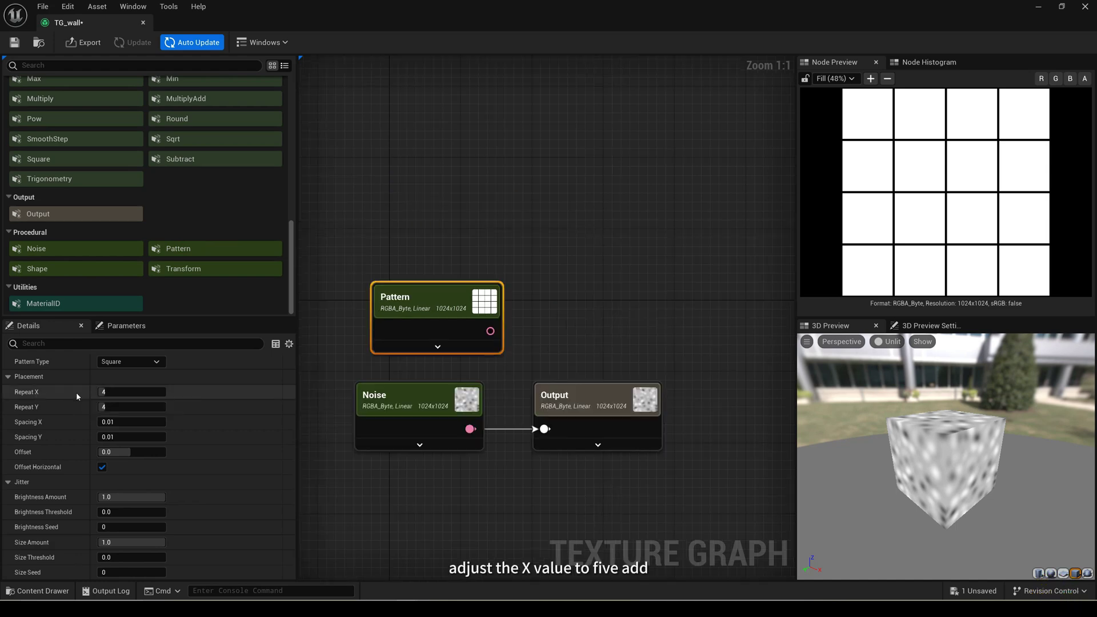
pyautogui.click(108, 394)
pyautogui.write('5')
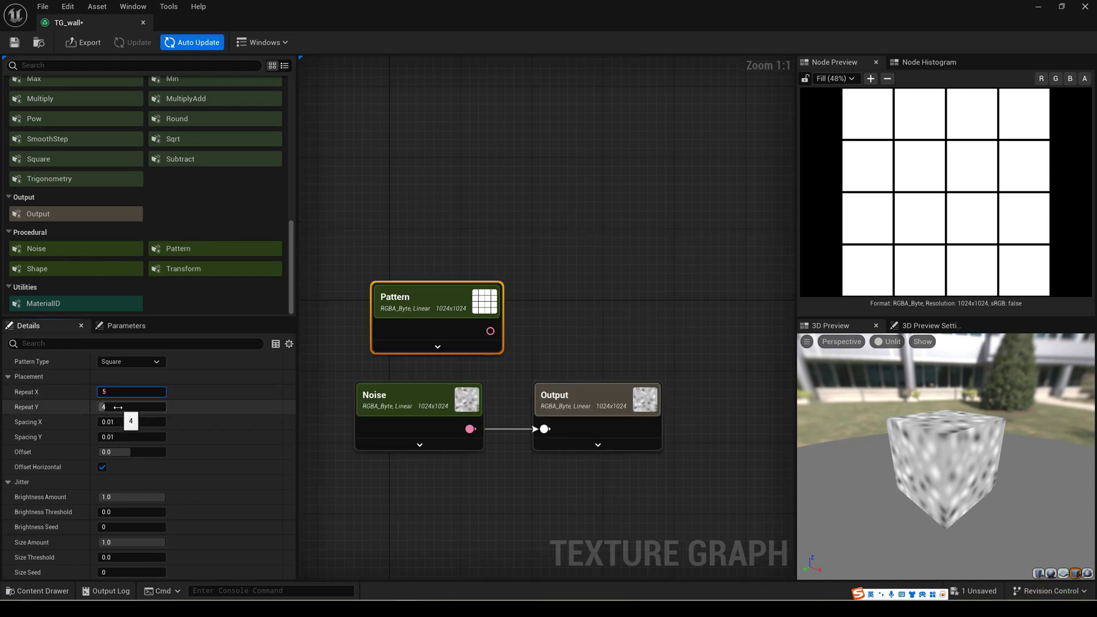
pyautogui.click(117, 407)
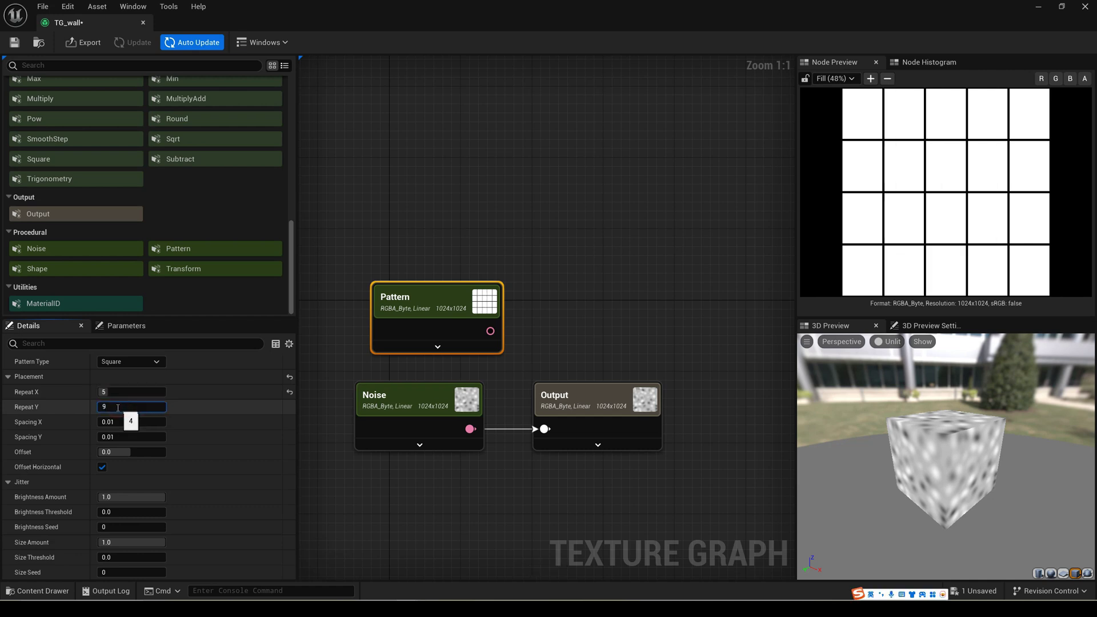
pyautogui.write('9')
pyautogui.press('Return')
# Set the Pattern node's Offset to -0.5 to stagger the brick rows.
pyautogui.click(124, 451)
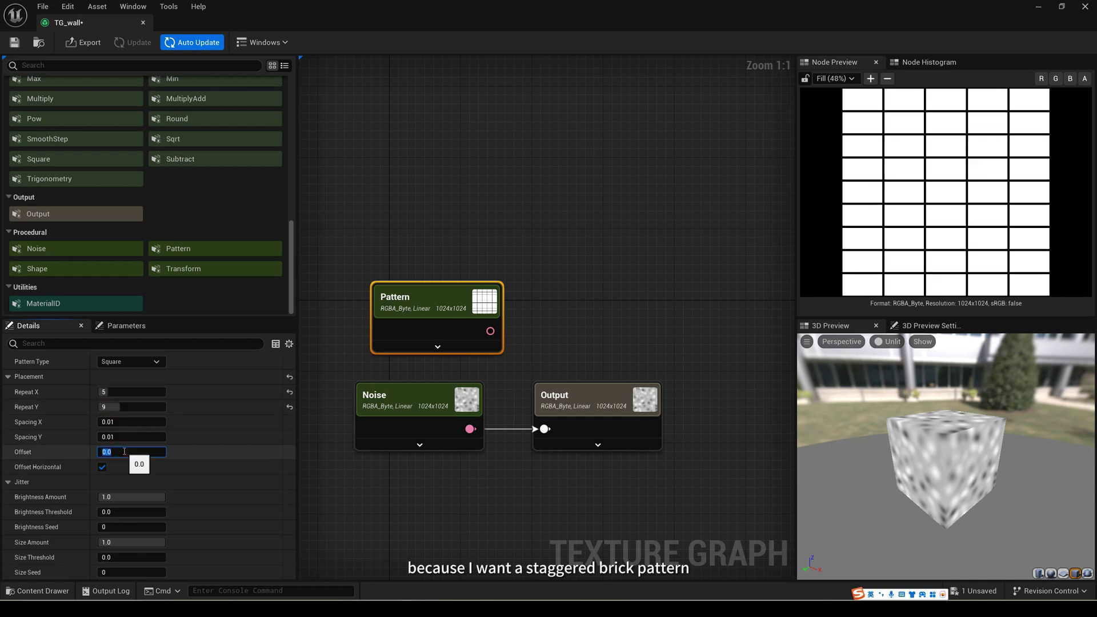
pyautogui.write('0.')
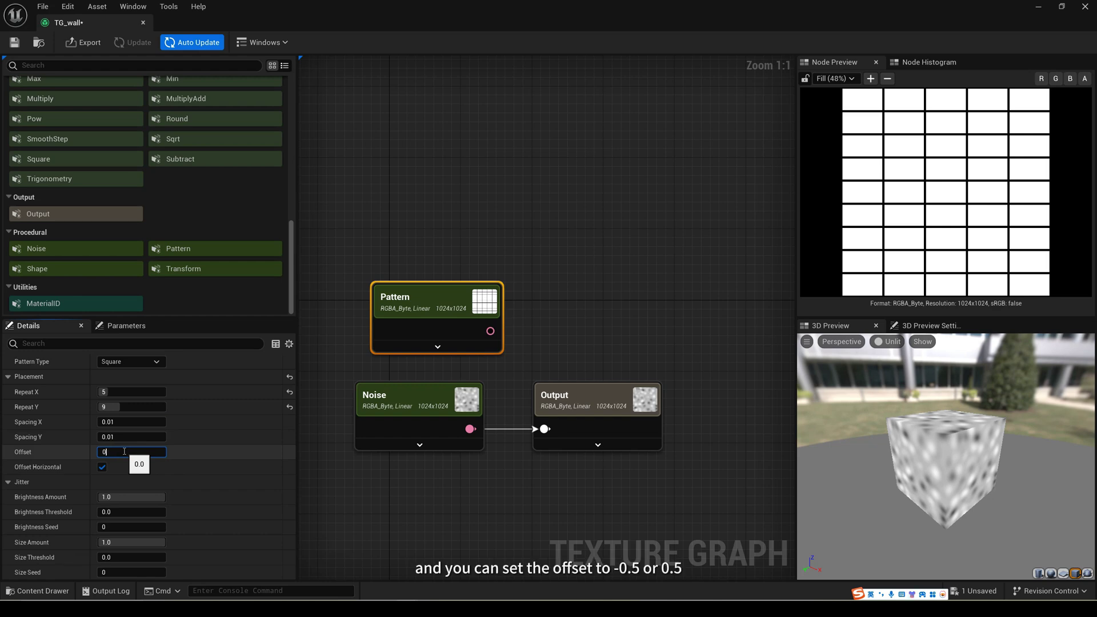
pyautogui.press('BackSpace')
pyautogui.press('BackSpace')
pyautogui.write('-0.5')
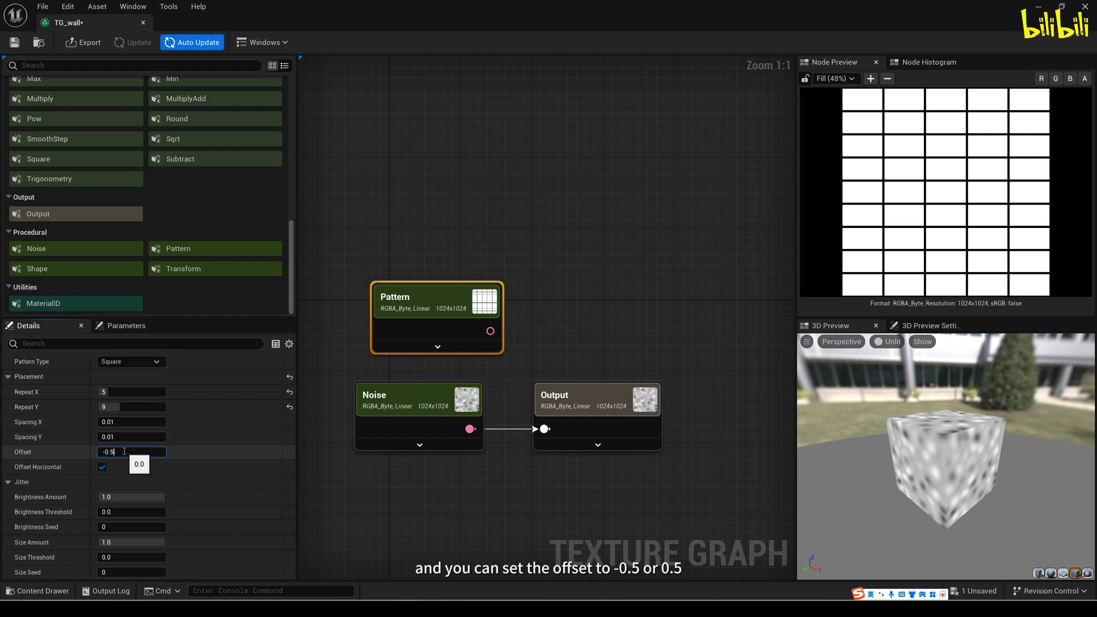
pyautogui.press('Return')
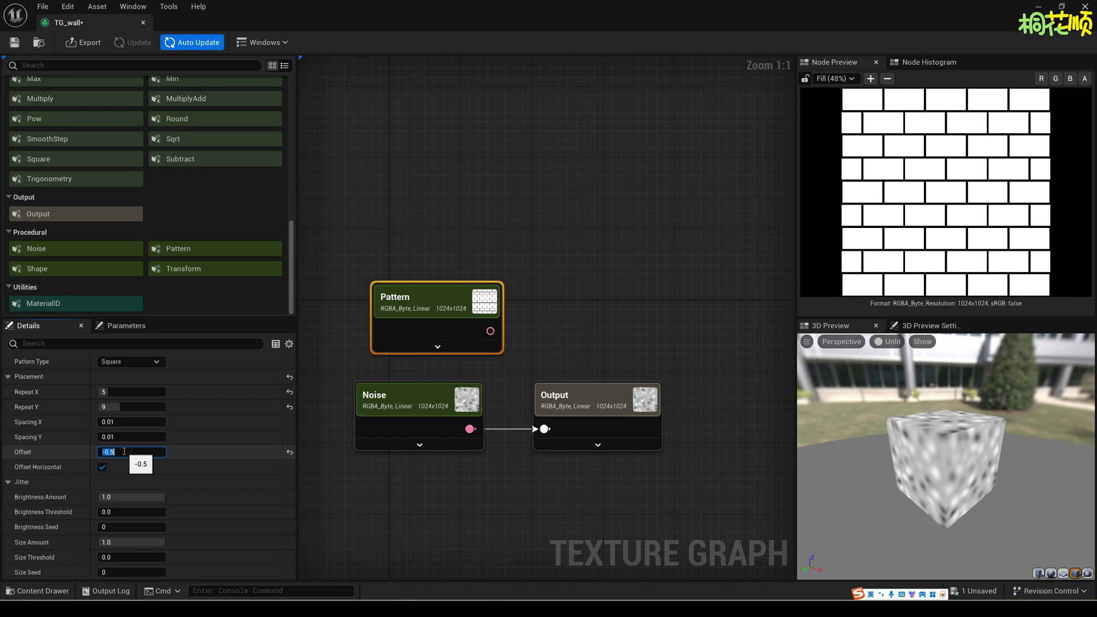
# Set the Pattern node's jitter Brightness Threshold to 0.36.
pyautogui.scroll(-3, 131, 457)
pyautogui.click(137, 458)
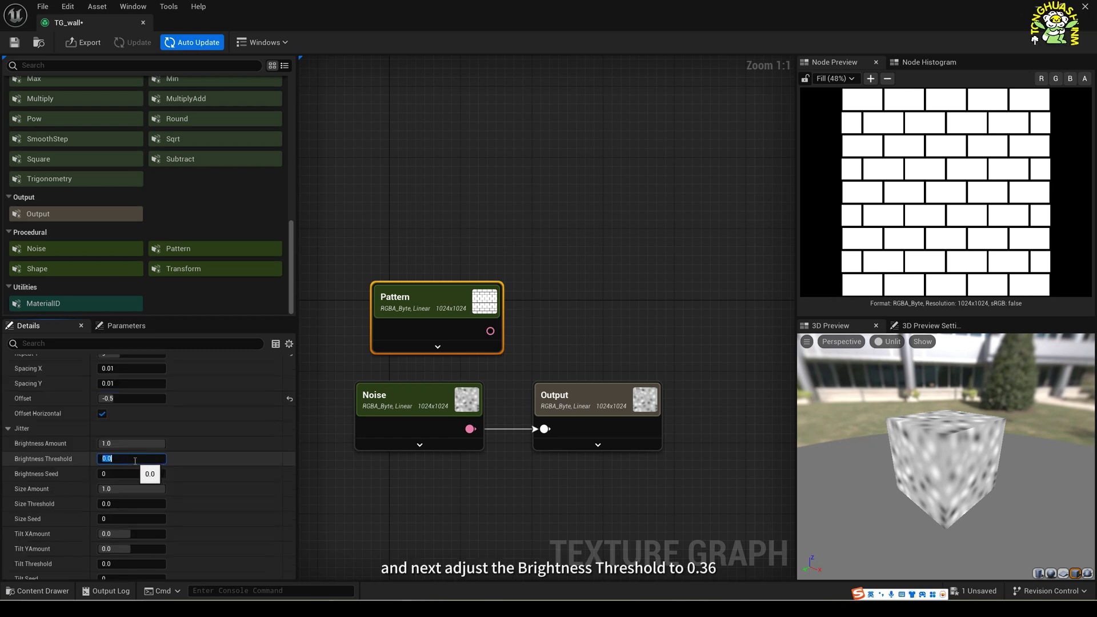
pyautogui.write('0.36')
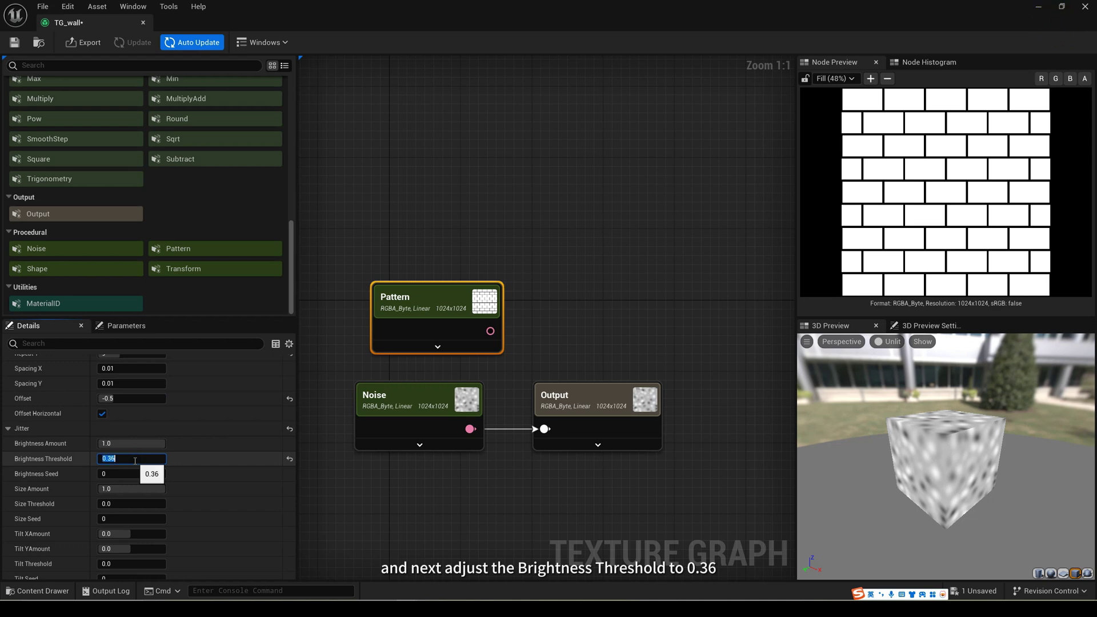
pyautogui.press('Return')
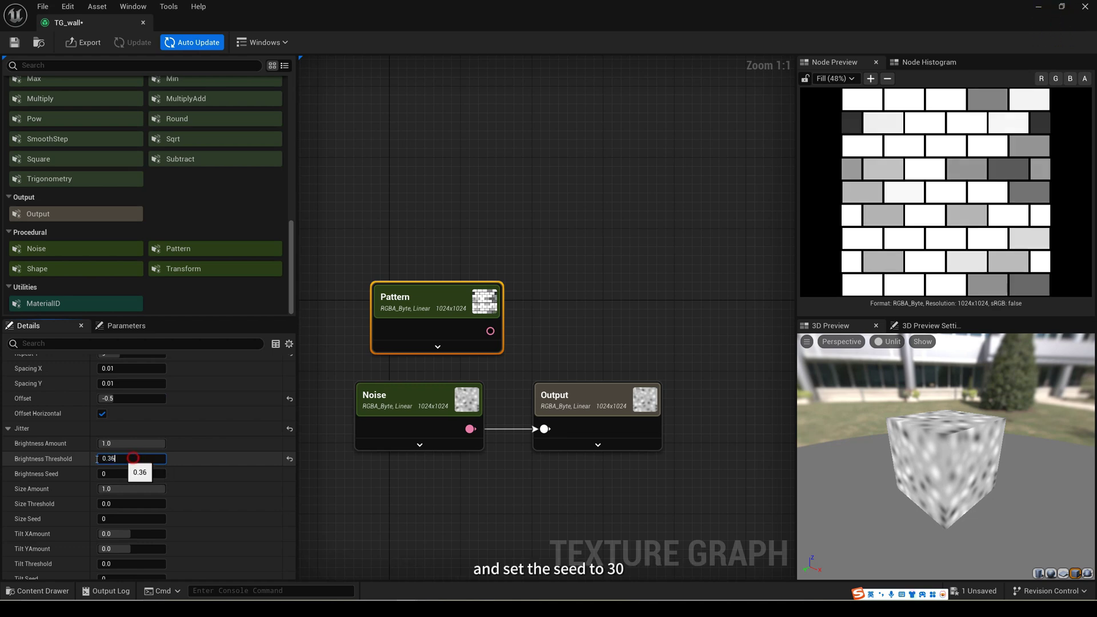
# Set the Pattern node's jitter Brightness Seed to 30 and its Size Threshold to 0.19.
pyautogui.click(123, 473)
pyautogui.click(123, 473)
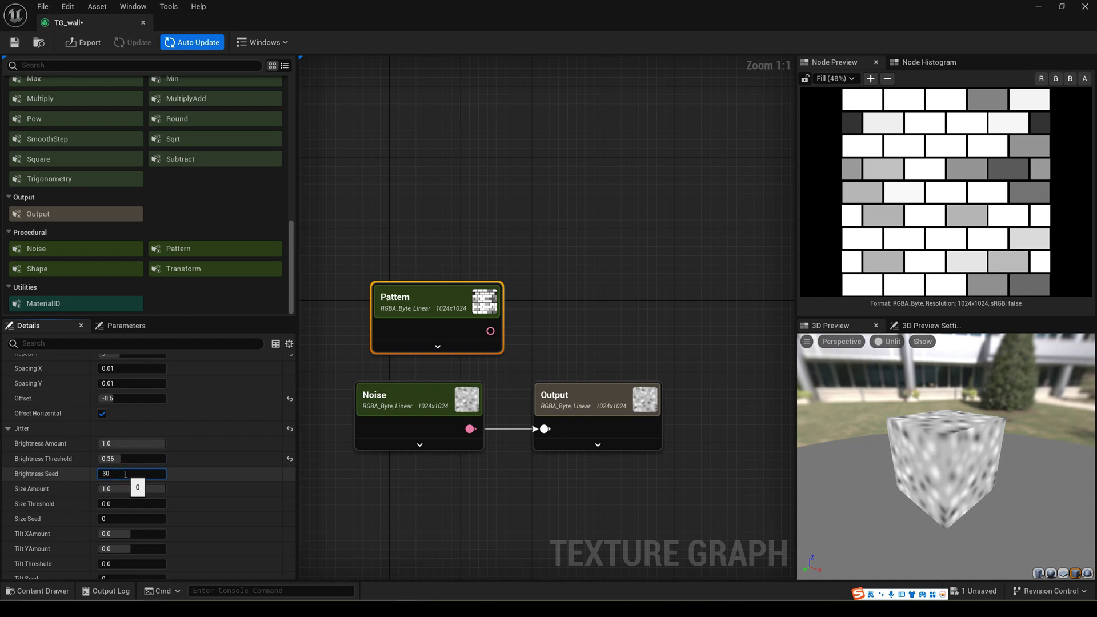
pyautogui.press('Return')
pyautogui.scroll(-2, 123, 465)
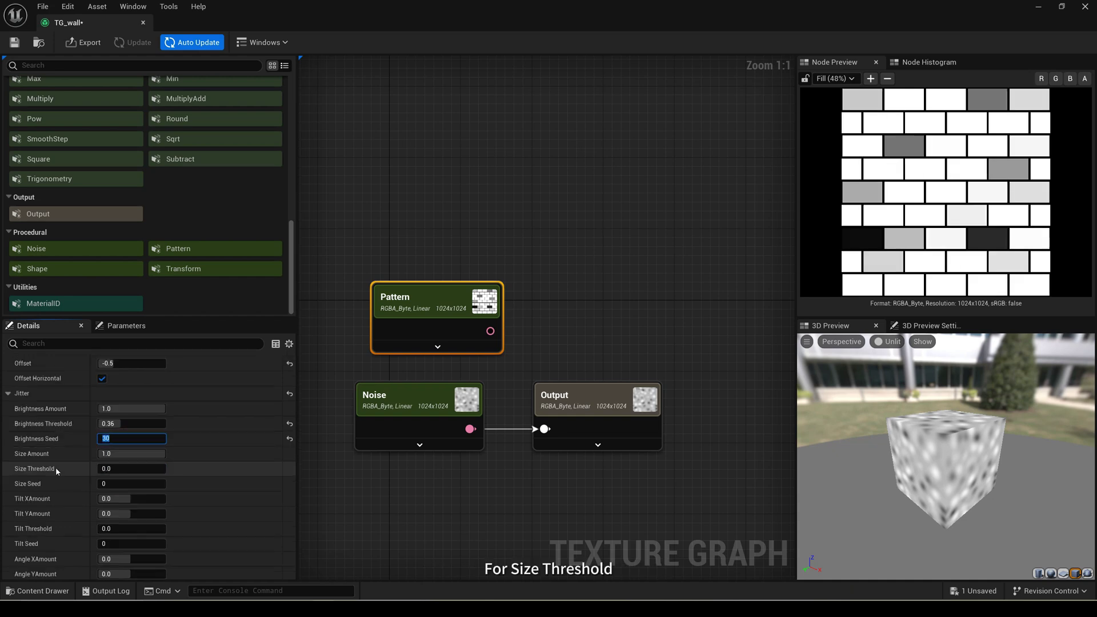
pyautogui.click(106, 468)
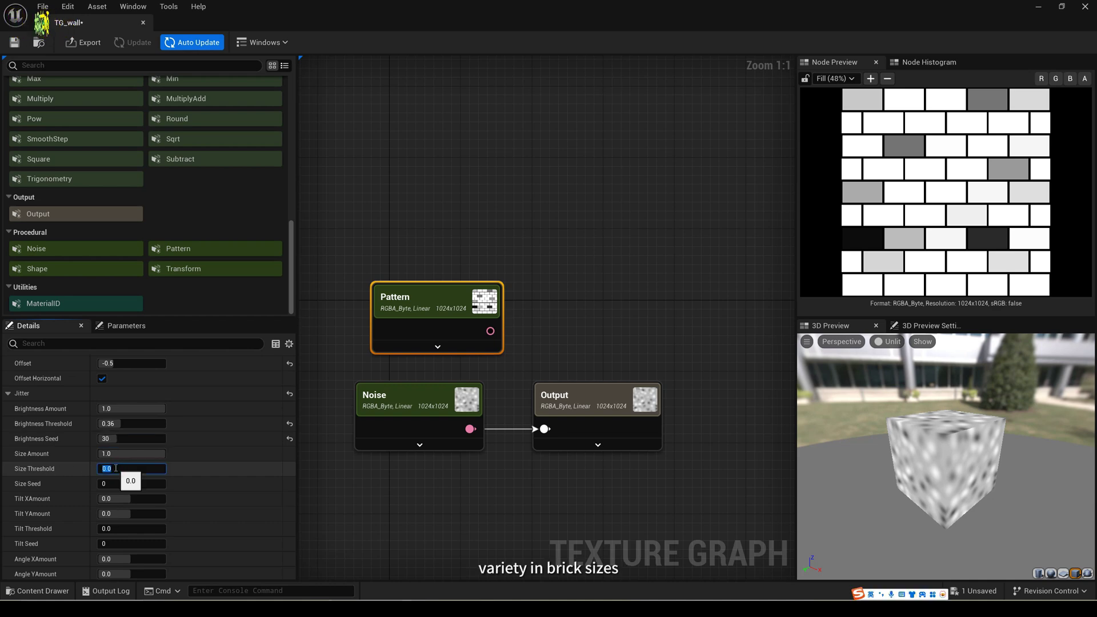
pyautogui.write('0.19')
pyautogui.press('Return')
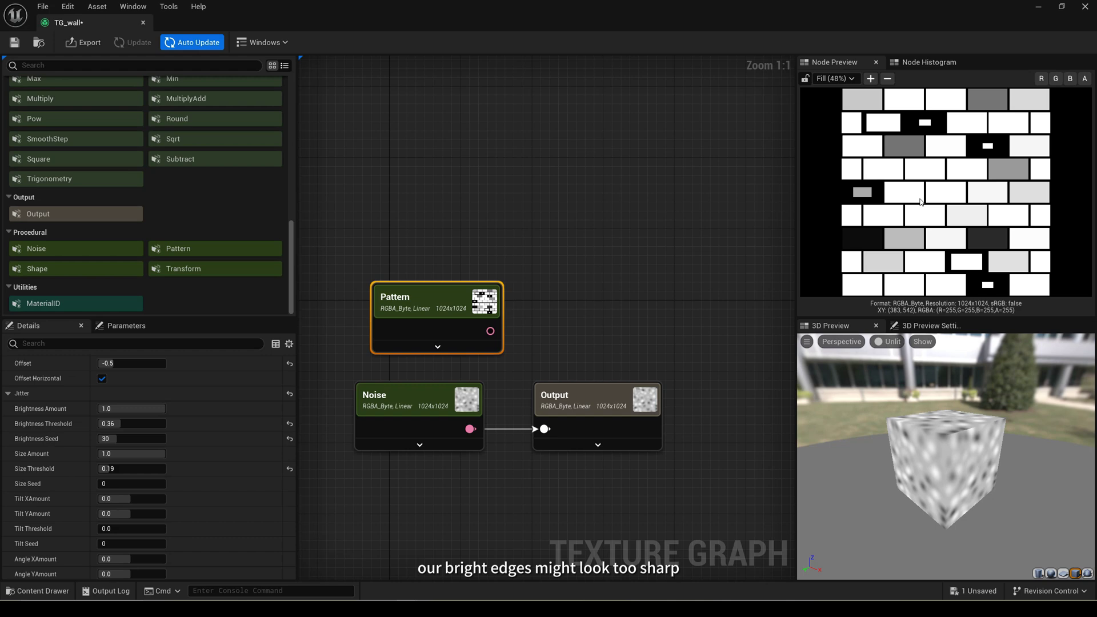
# Set the Pattern node's Bevel to 0.054 to soften the brick edges.
pyautogui.scroll(-3, 217, 457)
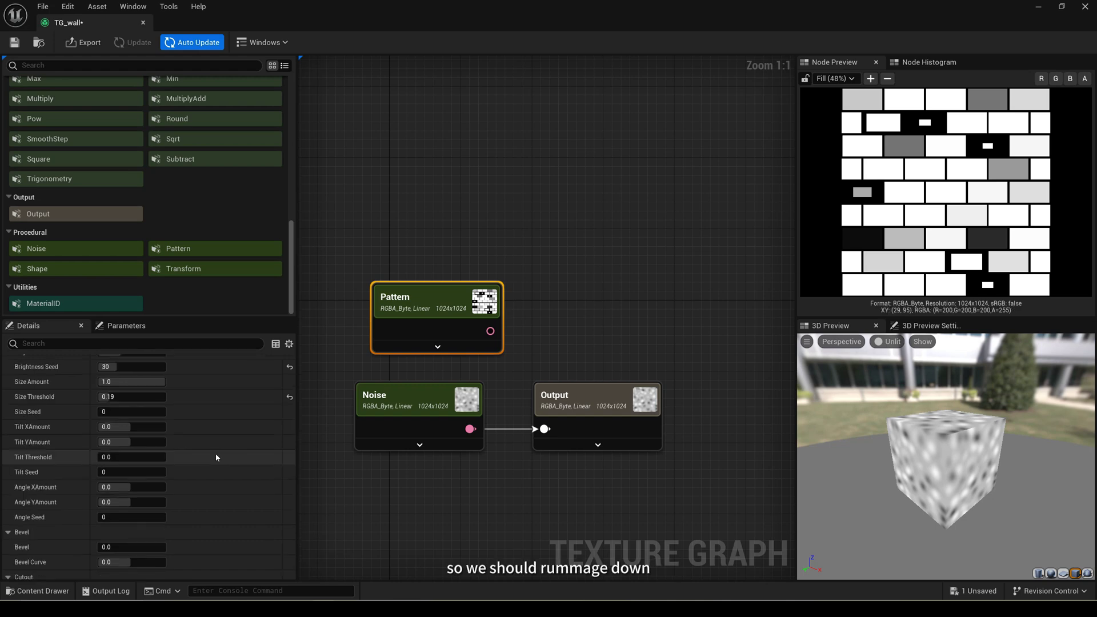
pyautogui.scroll(-4, 215, 453)
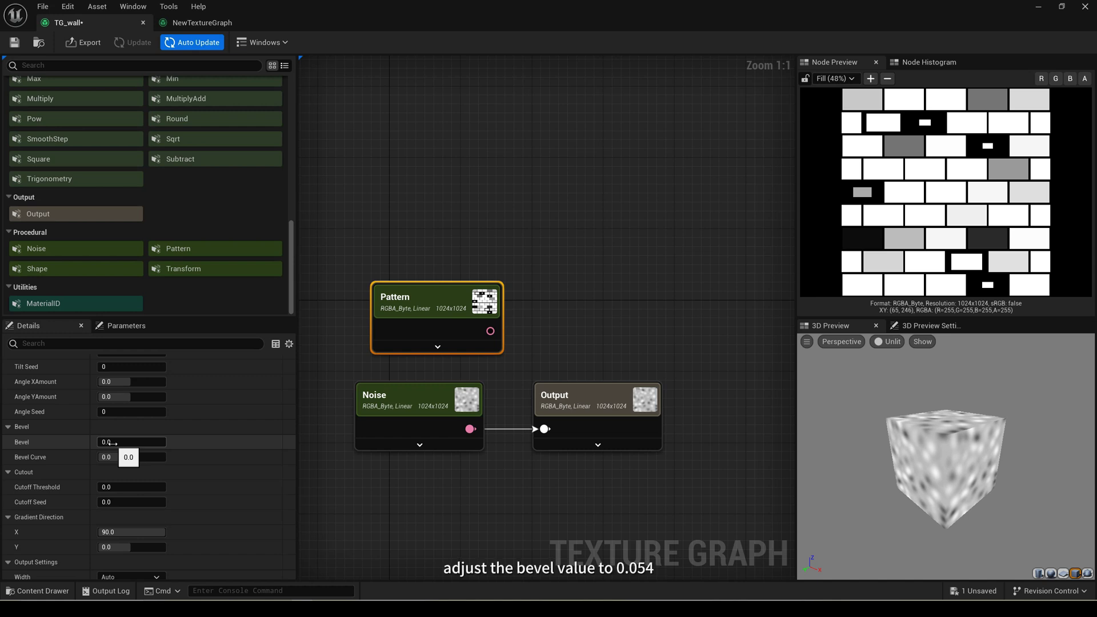
pyautogui.click(112, 443)
pyautogui.write('0.')
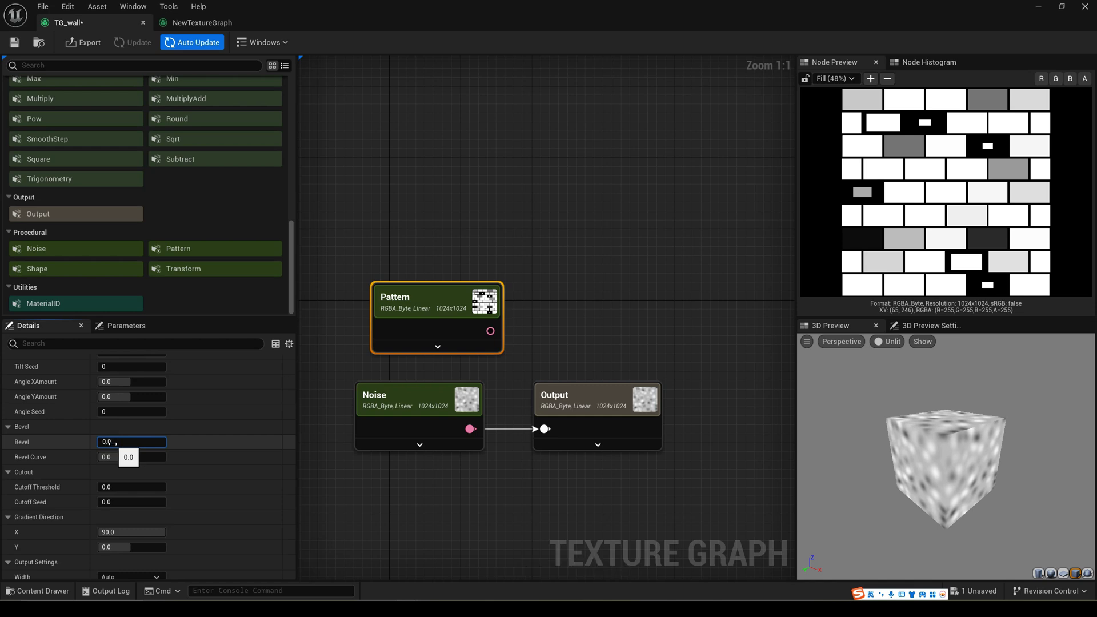
pyautogui.press('Return')
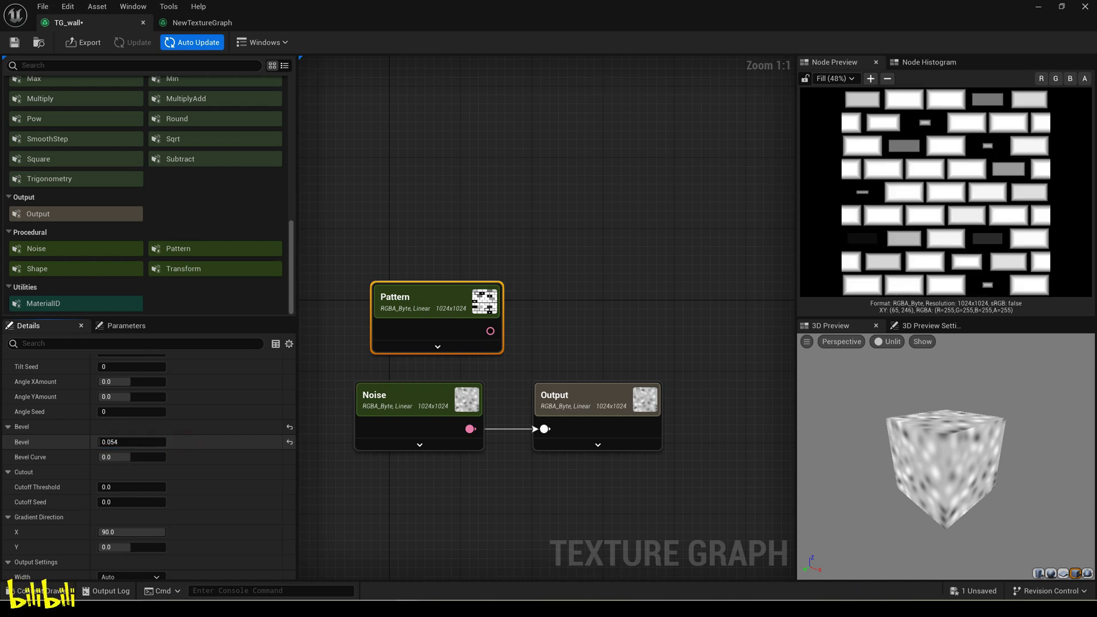
# Set the Pattern node's Cutoff Threshold to 0.044 to remove some bricks.
pyautogui.scroll(-1, 114, 470)
pyautogui.click(116, 469)
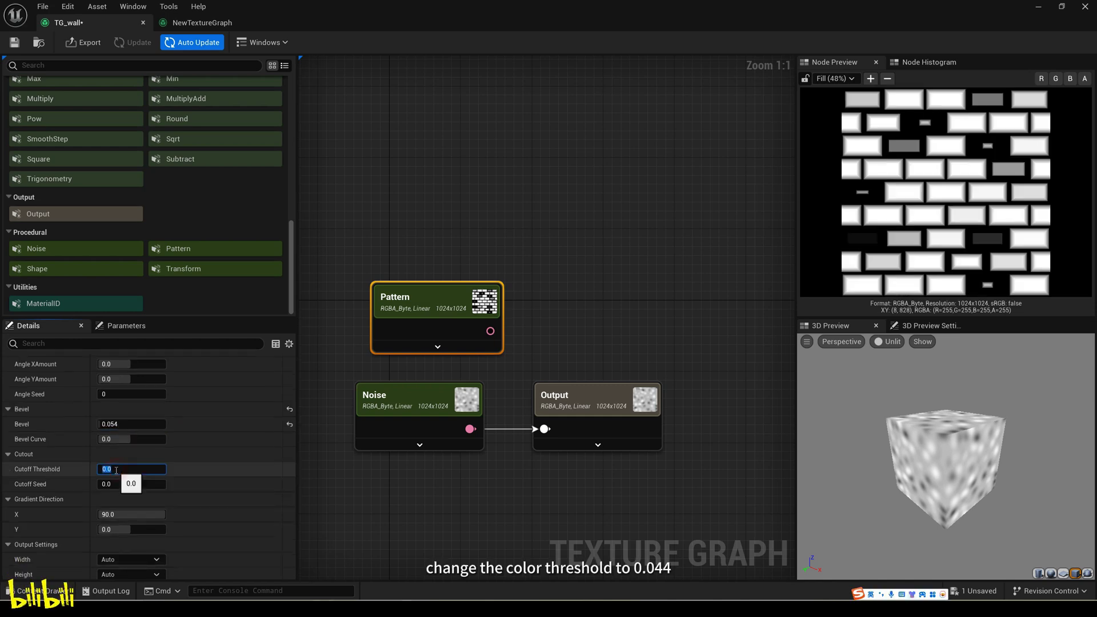
pyautogui.write('0.044')
pyautogui.press('Return')
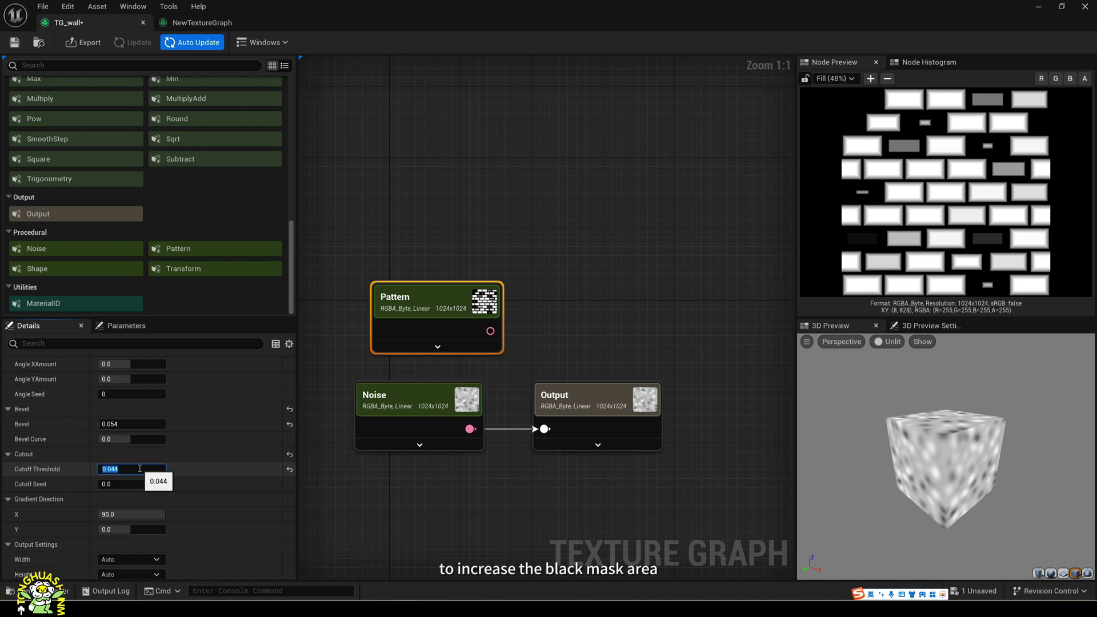
# Set the Pattern node's Spacing X to 0.0068 and Spacing Y to 0.008.
pyautogui.scroll(5, 140, 468)
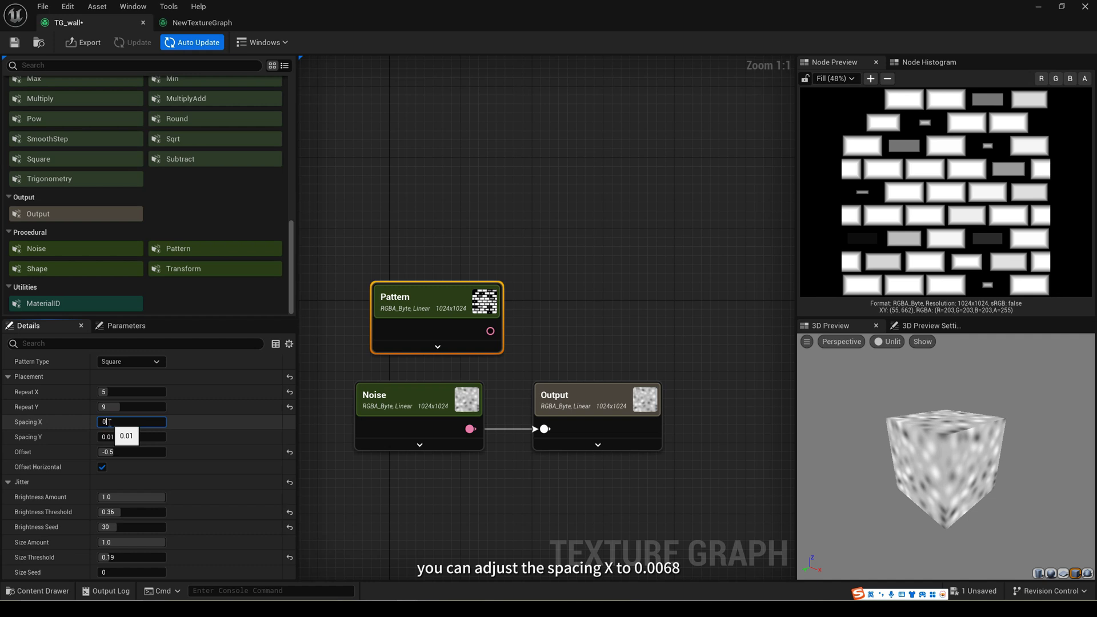
pyautogui.write('.')
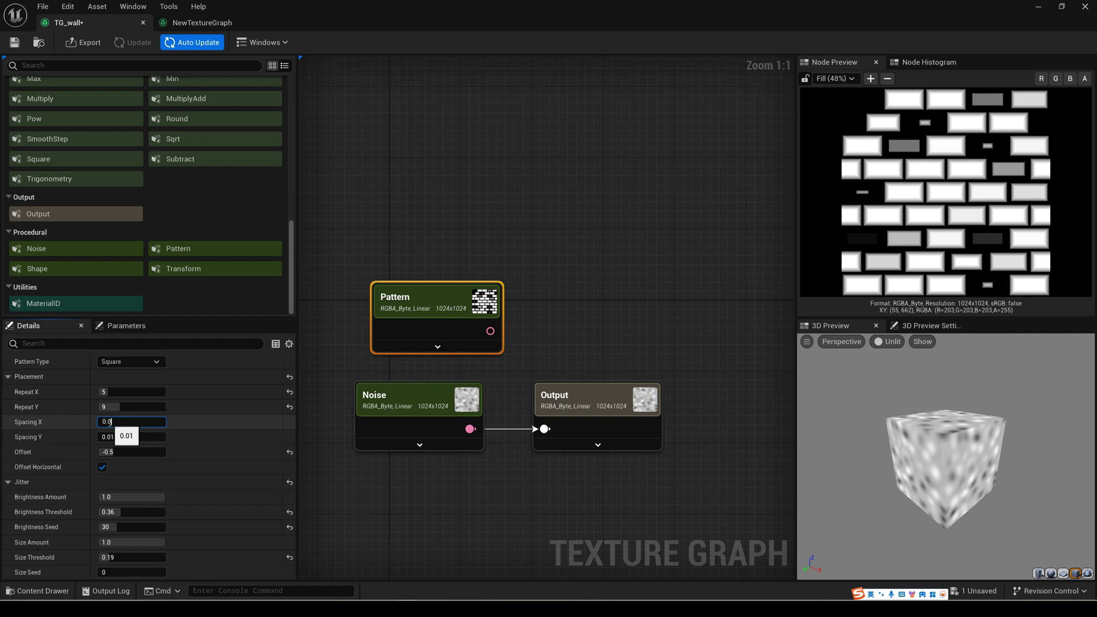
pyautogui.write('0068')
pyautogui.press('Return')
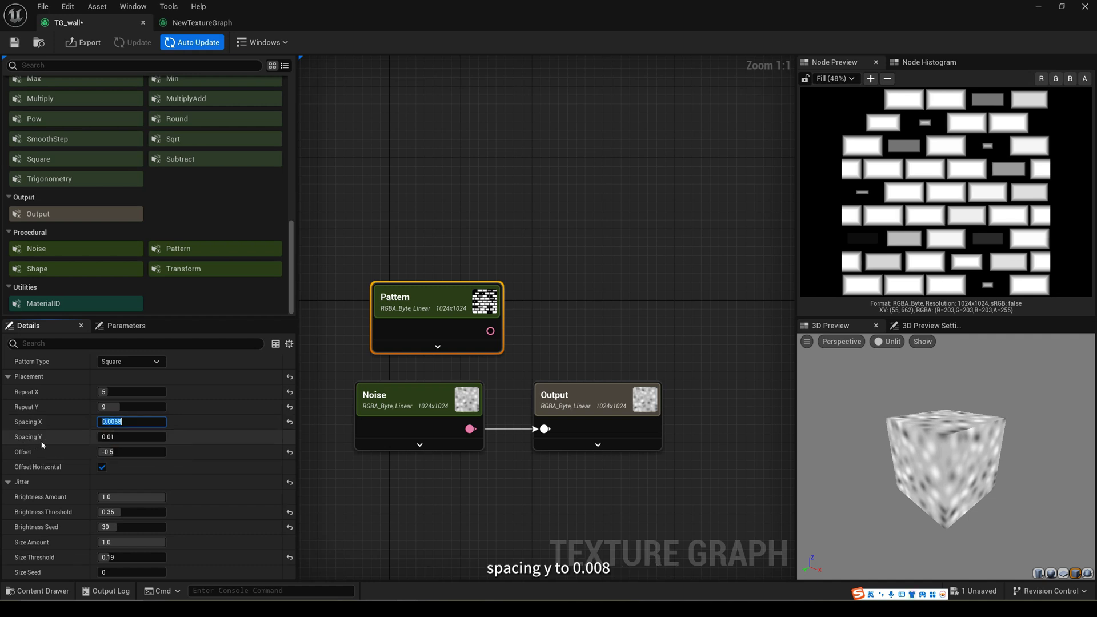
pyautogui.click(115, 437)
pyautogui.write('0.008')
pyautogui.press('Return')
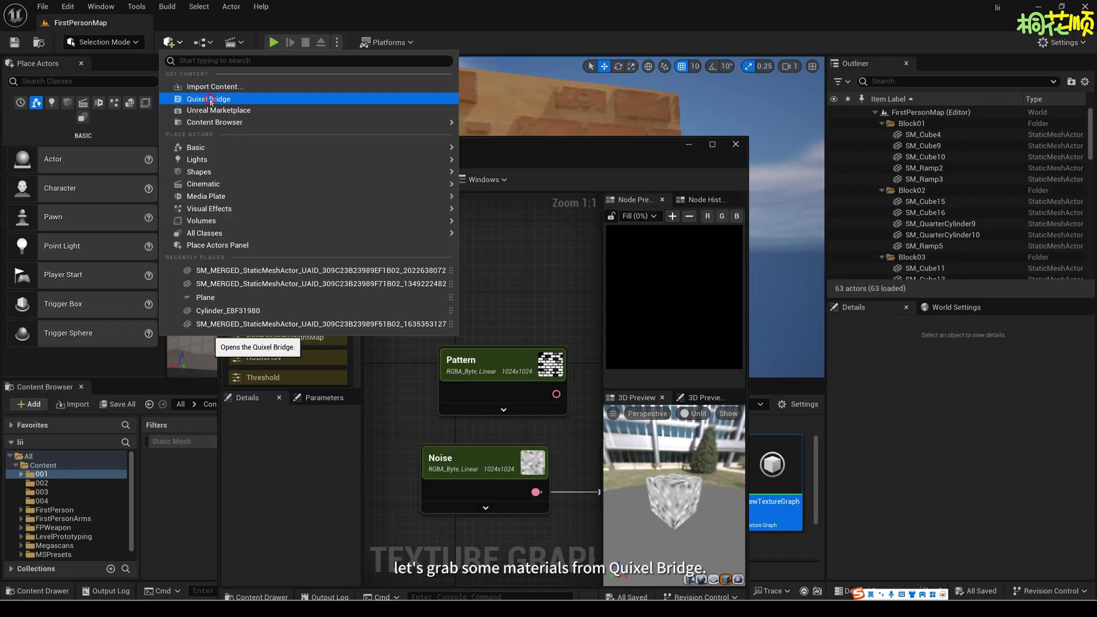
# Switch to Quixel Bridge and pick a material from the locally stored Megascans surfaces.
pyautogui.click(209, 100)
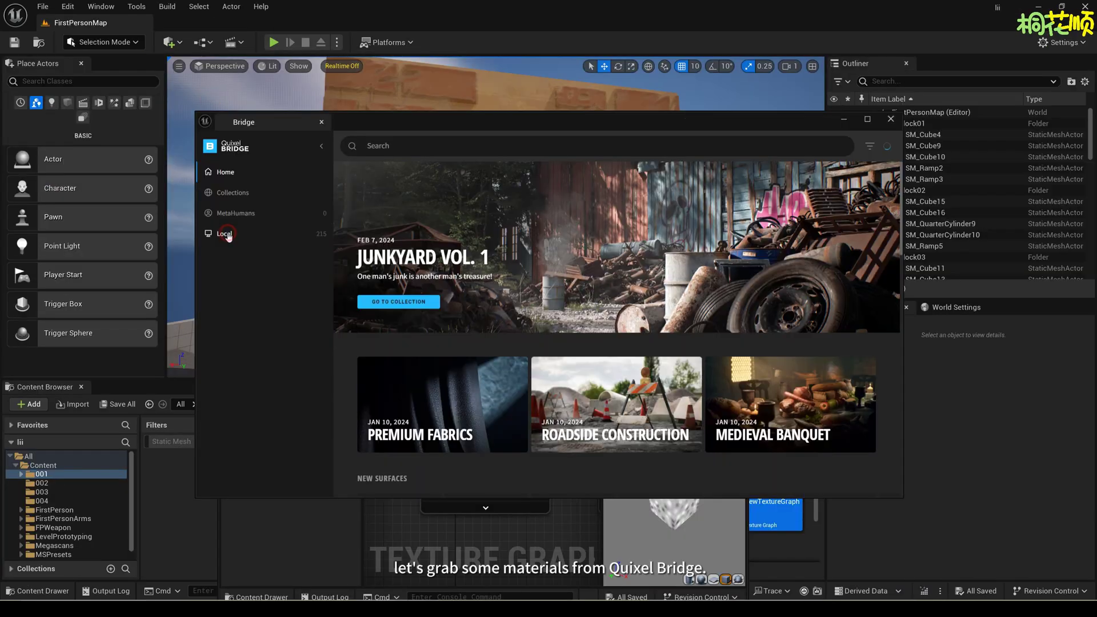
pyautogui.click(227, 237)
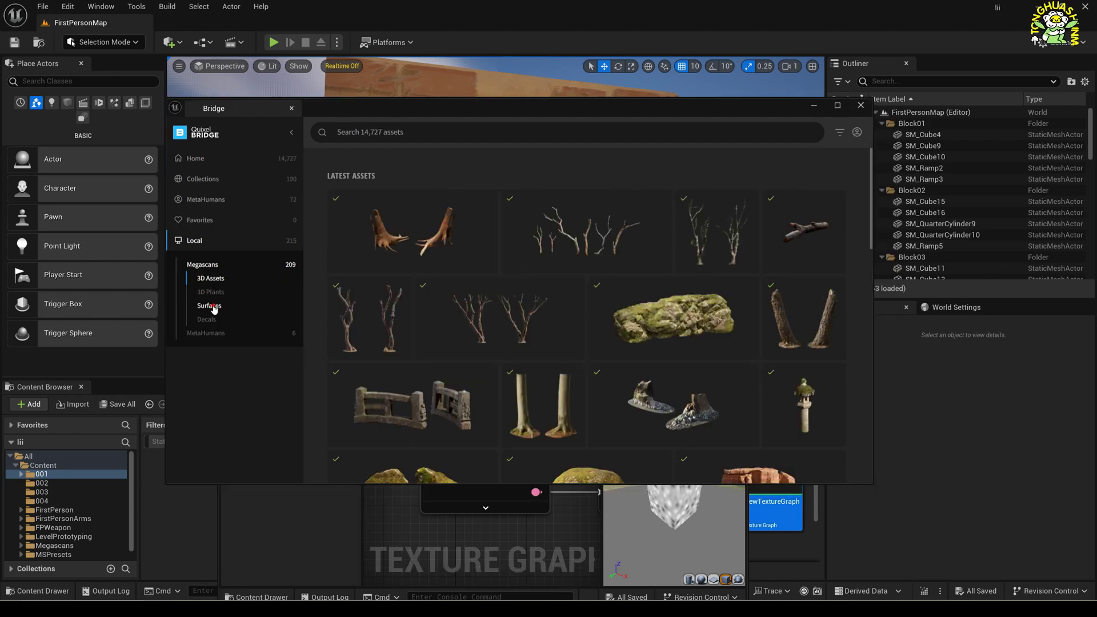
pyautogui.click(215, 307)
pyautogui.click(600, 286)
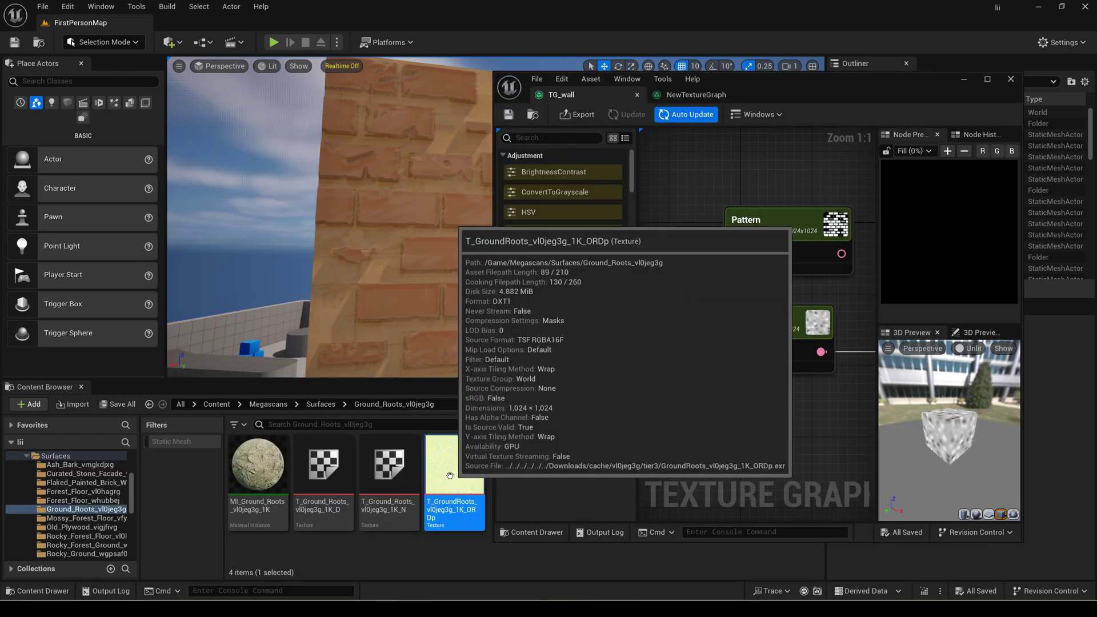
# Place the T_GroundRoots_vl0jeg3g_1K_ORDp texture in the TG_wall graph and connect it to the R input of a new CombineChannels node.
pyautogui.moveTo(454, 464); pyautogui.dragTo(684, 409)
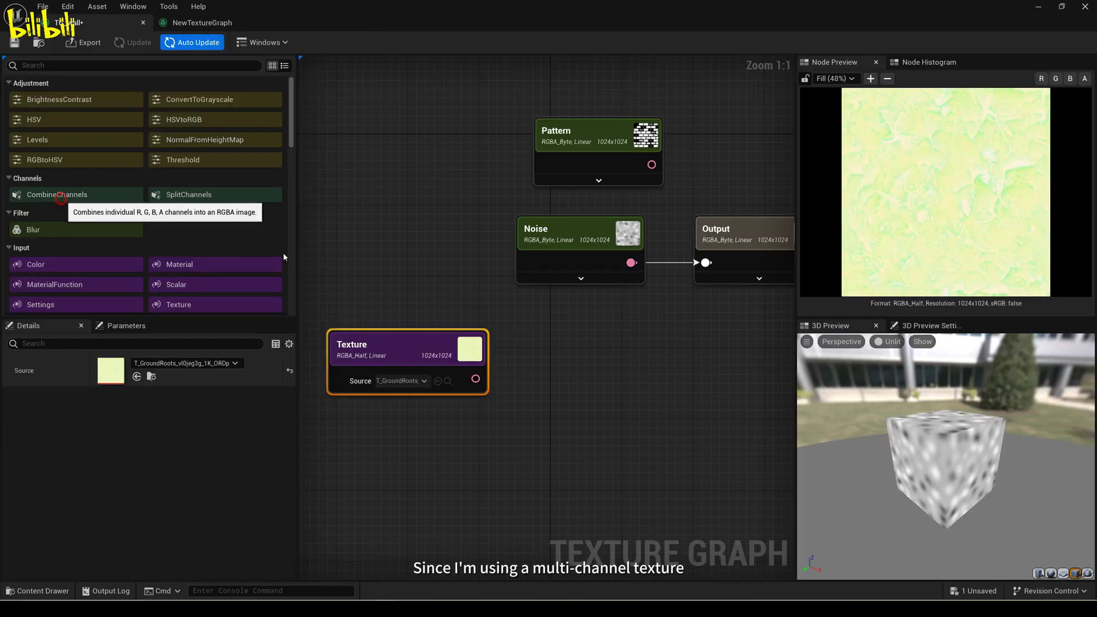
pyautogui.moveTo(57, 195); pyautogui.dragTo(527, 325)
pyautogui.moveTo(475, 378); pyautogui.dragTo(553, 370)
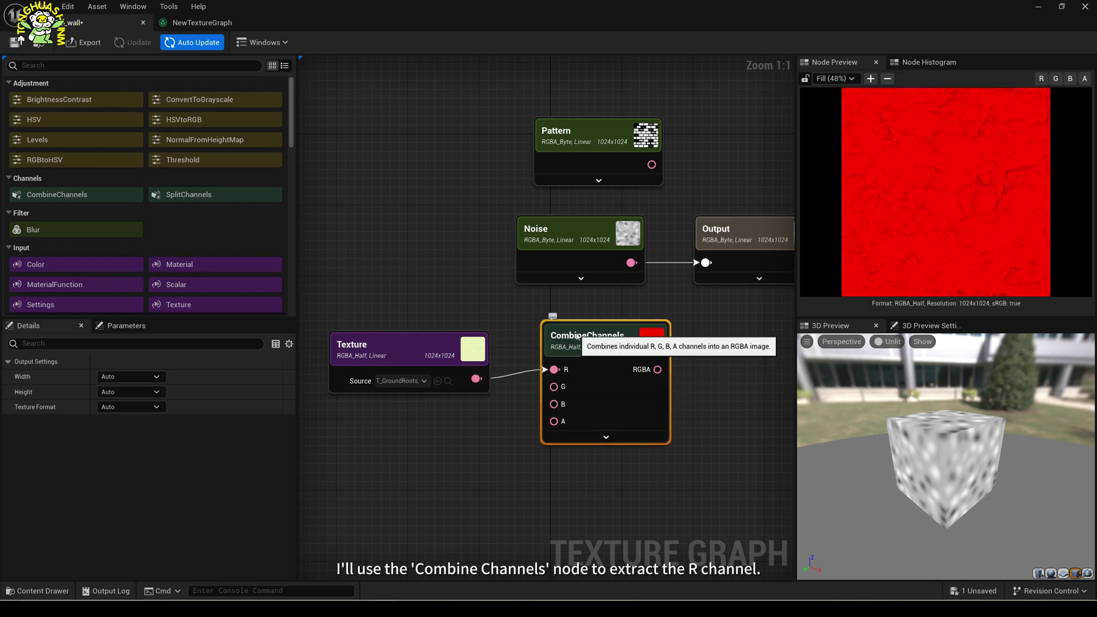
# Add an HSV node fed by the CombineChannels RGBA output and set its Saturation to 0.
pyautogui.moveTo(576, 336); pyautogui.dragTo(510, 327, button='right')
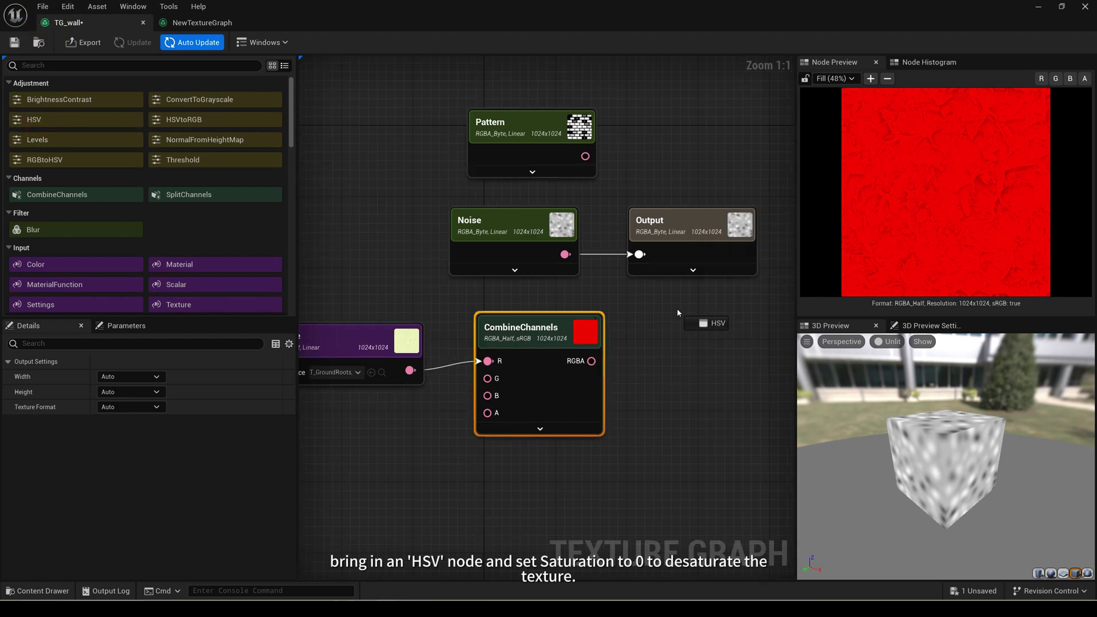
pyautogui.moveTo(677, 313); pyautogui.dragTo(678, 314)
pyautogui.moveTo(591, 361); pyautogui.dragTo(657, 362)
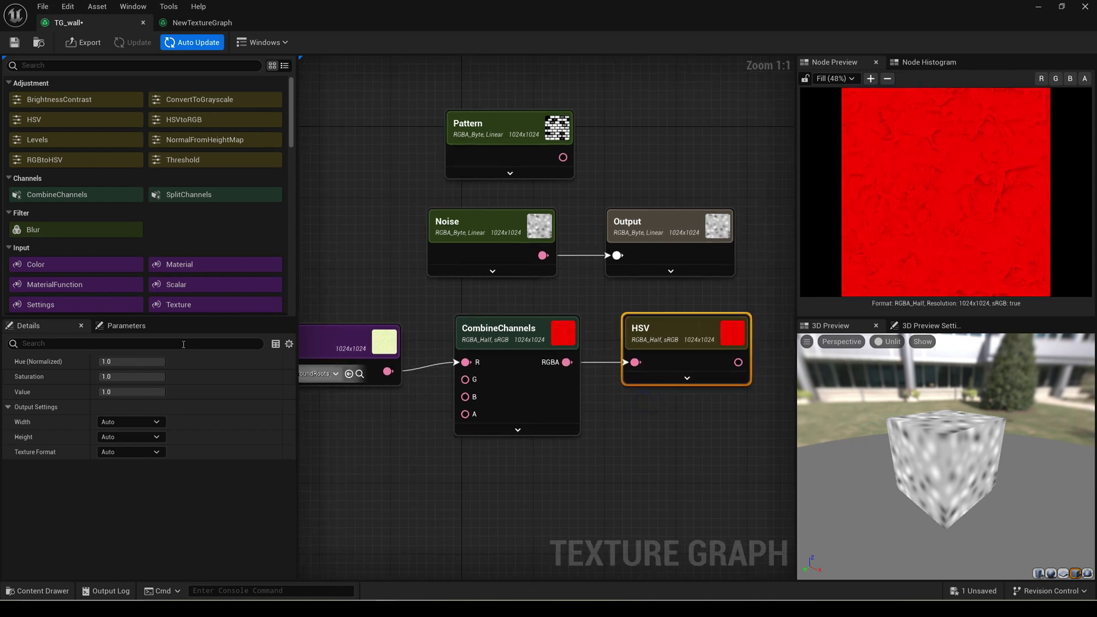
pyautogui.click(136, 375)
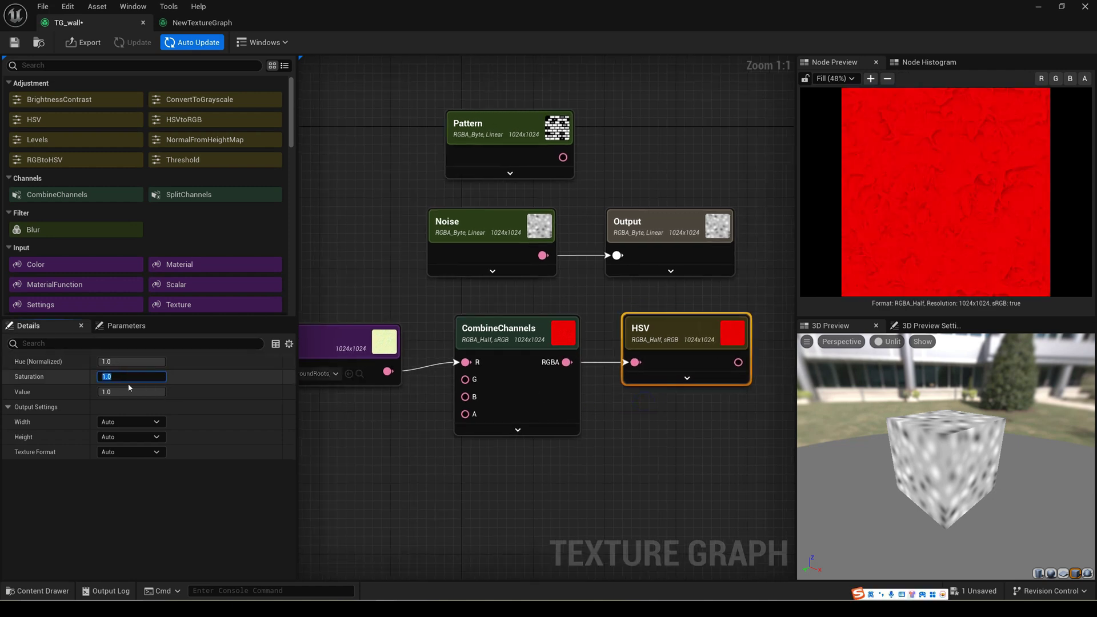
pyautogui.press('Return')
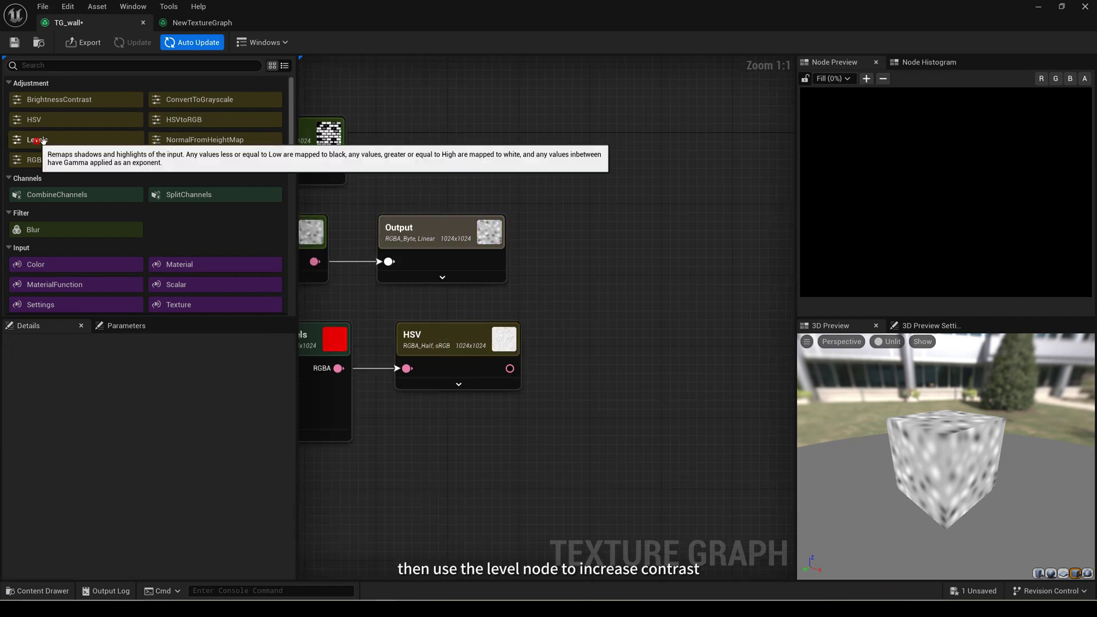
# Connect a new Levels node after the HSV node and raise its Low and Mid levels to darken and sharpen the texture.
pyautogui.moveTo(36, 141); pyautogui.dragTo(578, 341)
pyautogui.moveTo(510, 367); pyautogui.dragTo(587, 334)
pyautogui.moveTo(198, 383); pyautogui.dragTo(232, 383)
pyautogui.moveTo(717, 261); pyautogui.dragTo(560, 254, button='right')
# Add a Shape node above the Levels node, set its Shape Type to Rectangle and its Height to 0.43.
pyautogui.scroll(-10, 107, 248)
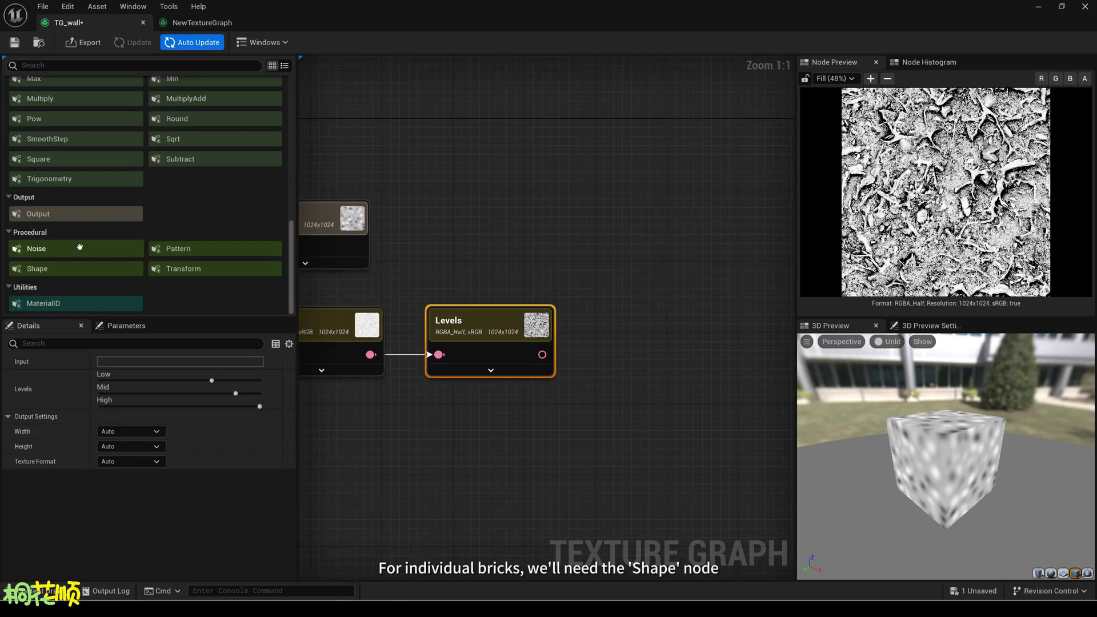
pyautogui.moveTo(71, 270); pyautogui.dragTo(448, 225)
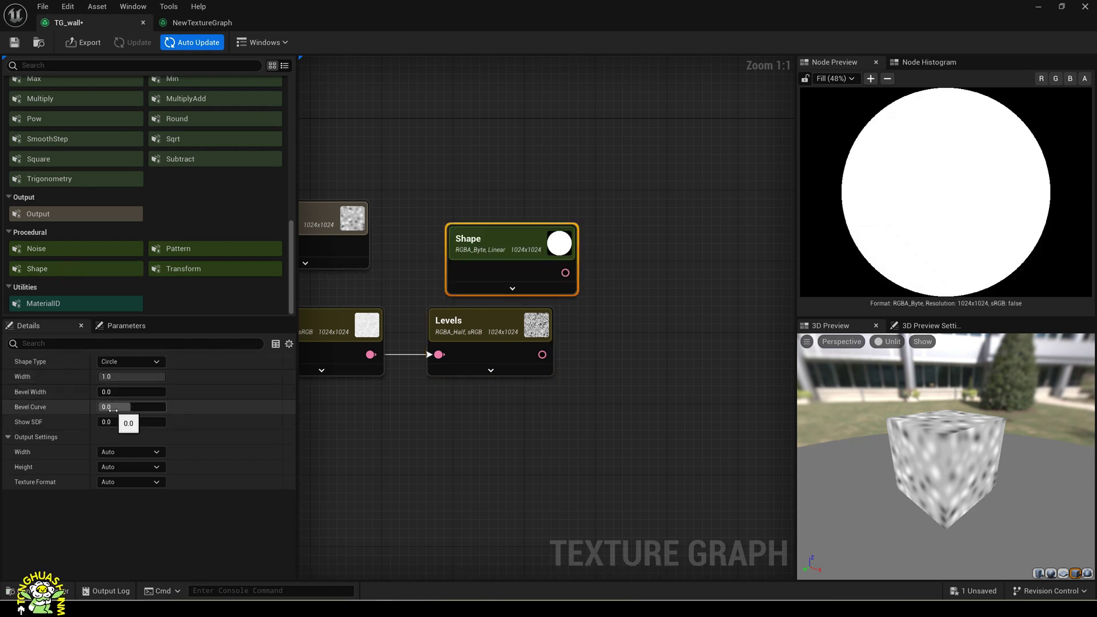
pyautogui.click(130, 361)
pyautogui.click(117, 389)
pyautogui.click(123, 391)
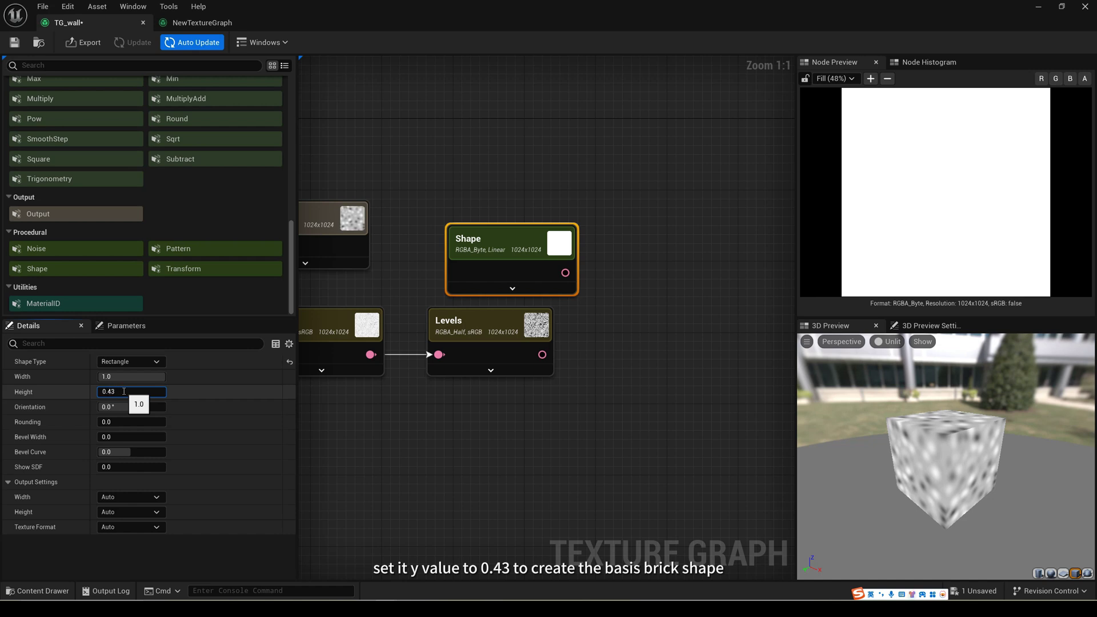
pyautogui.write('0.43')
pyautogui.press('Return')
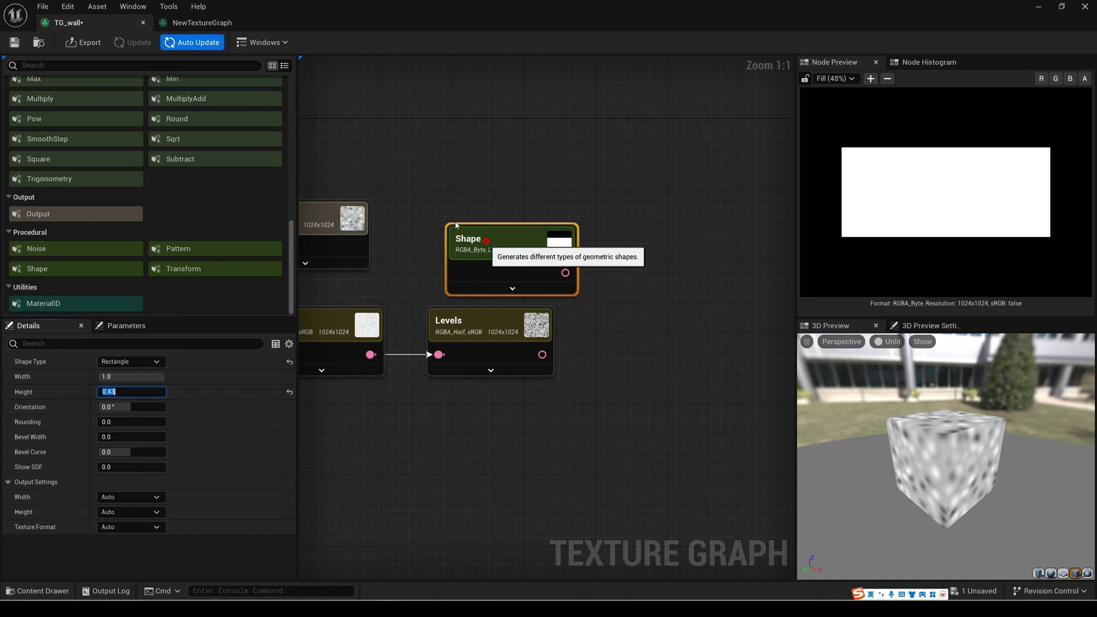
# Add a Divide node with the Shape node feeding input A and the Levels node feeding input B.
pyautogui.moveTo(497, 240); pyautogui.dragTo(469, 215)
pyautogui.scroll(5, 143, 189)
pyautogui.moveTo(37, 174); pyautogui.dragTo(603, 238)
pyautogui.moveTo(536, 248); pyautogui.dragTo(615, 278)
pyautogui.moveTo(542, 355); pyautogui.dragTo(617, 303)
pyautogui.moveTo(649, 266); pyautogui.dragTo(651, 254)
# Adjust the Shape node's Bevel Width to about 0.099, checking the roughened brick edges in the Divide node's preview.
pyautogui.click(548, 236)
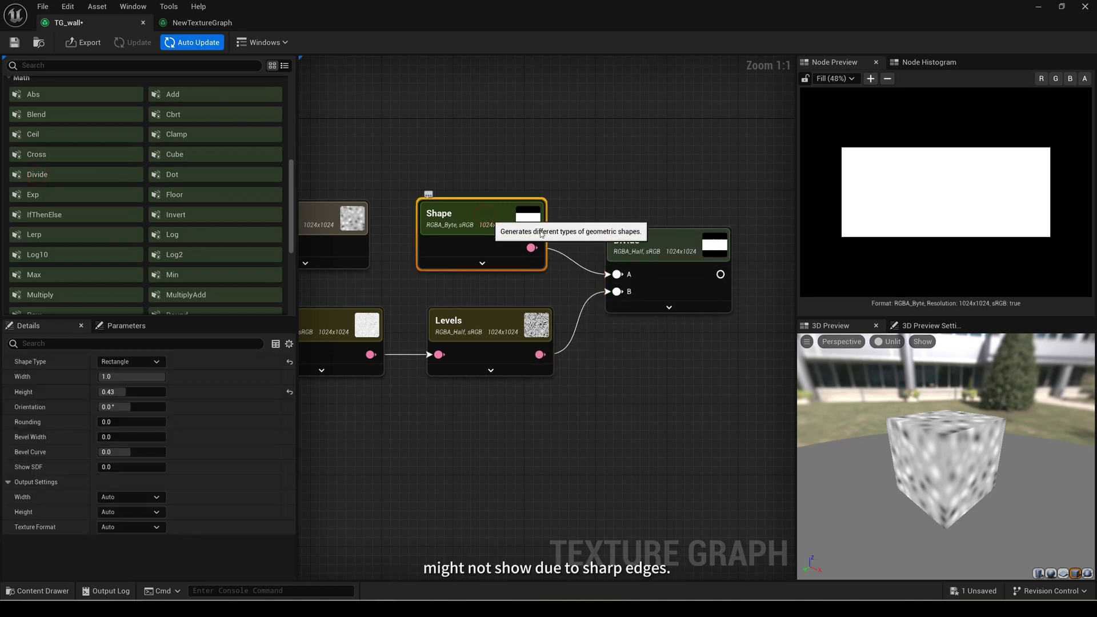
pyautogui.click(634, 240)
pyautogui.click(457, 234)
pyautogui.moveTo(108, 437); pyautogui.dragTo(114, 439)
pyautogui.click(650, 252)
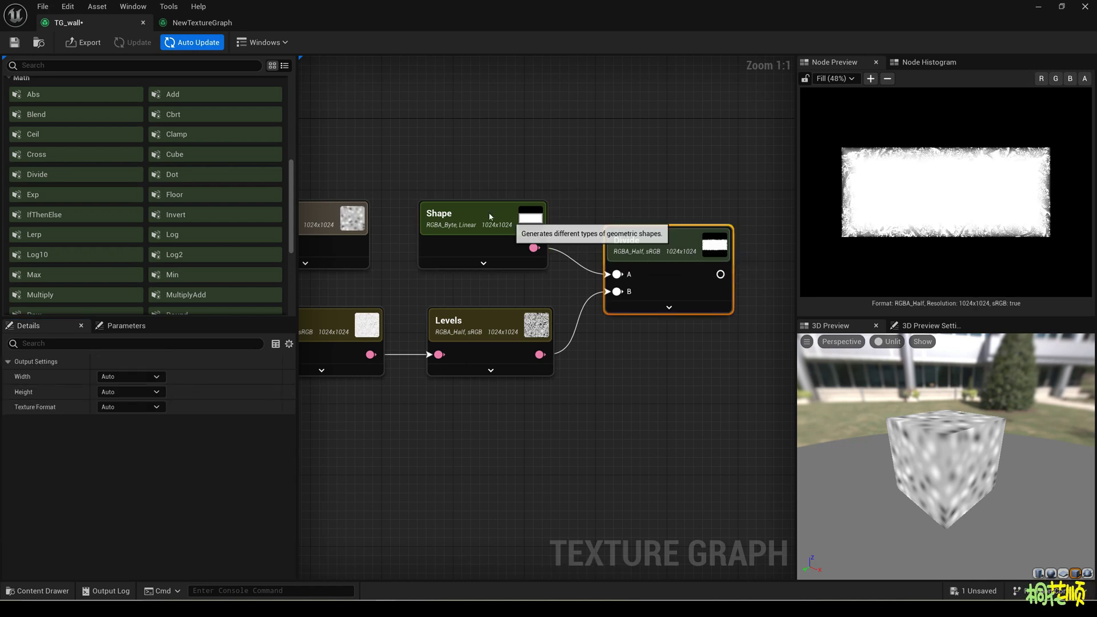
pyautogui.click(487, 217)
pyautogui.click(662, 251)
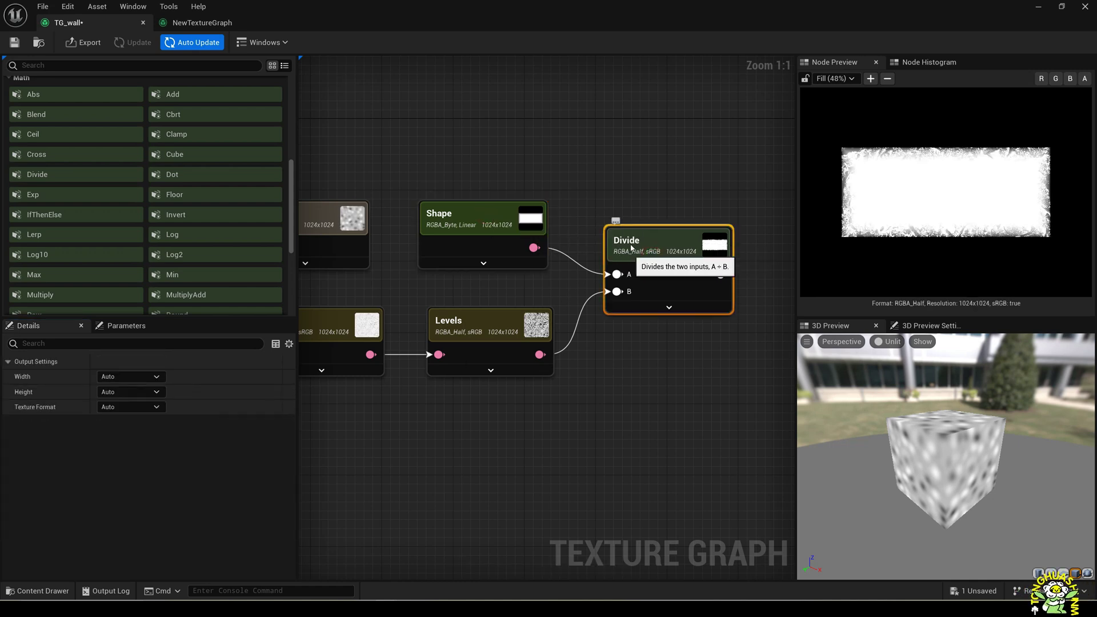
pyautogui.click(463, 235)
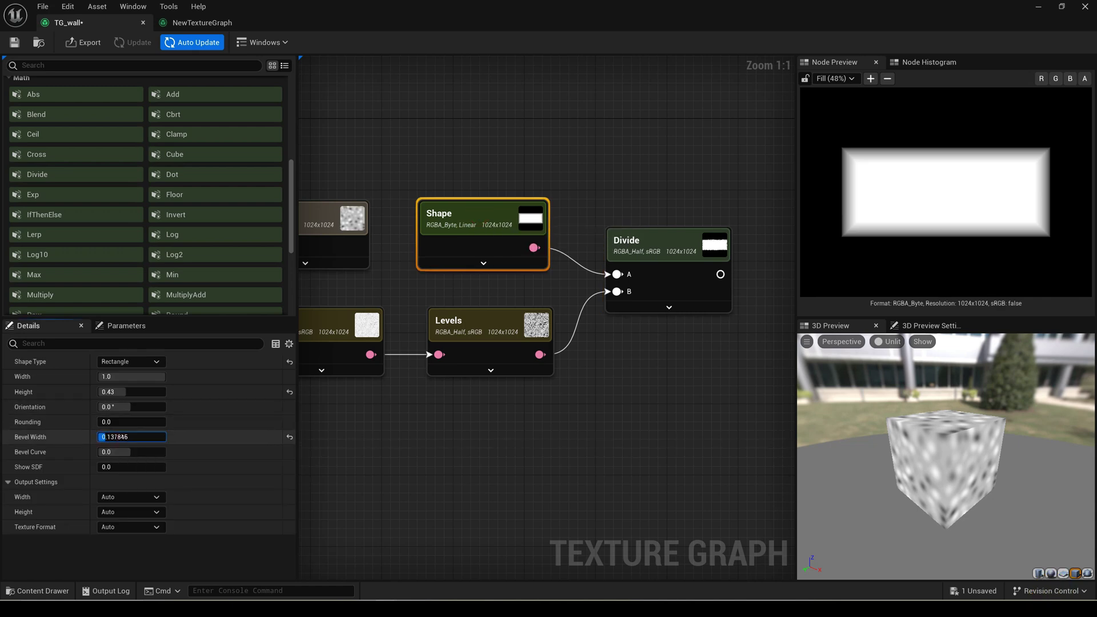
pyautogui.moveTo(105, 436); pyautogui.dragTo(104, 436)
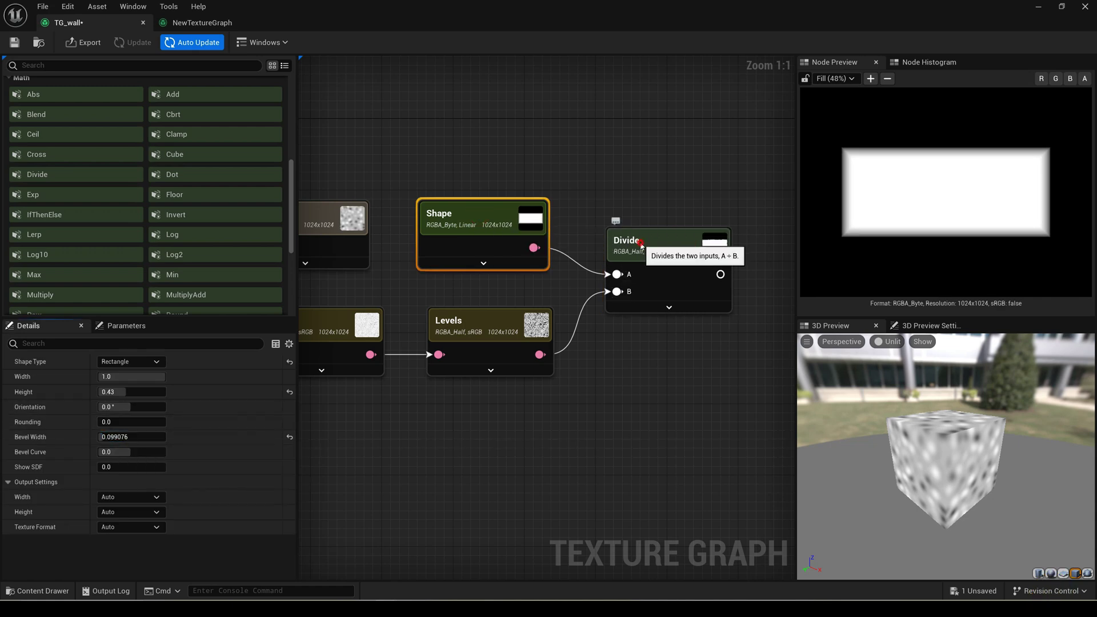
pyautogui.click(635, 243)
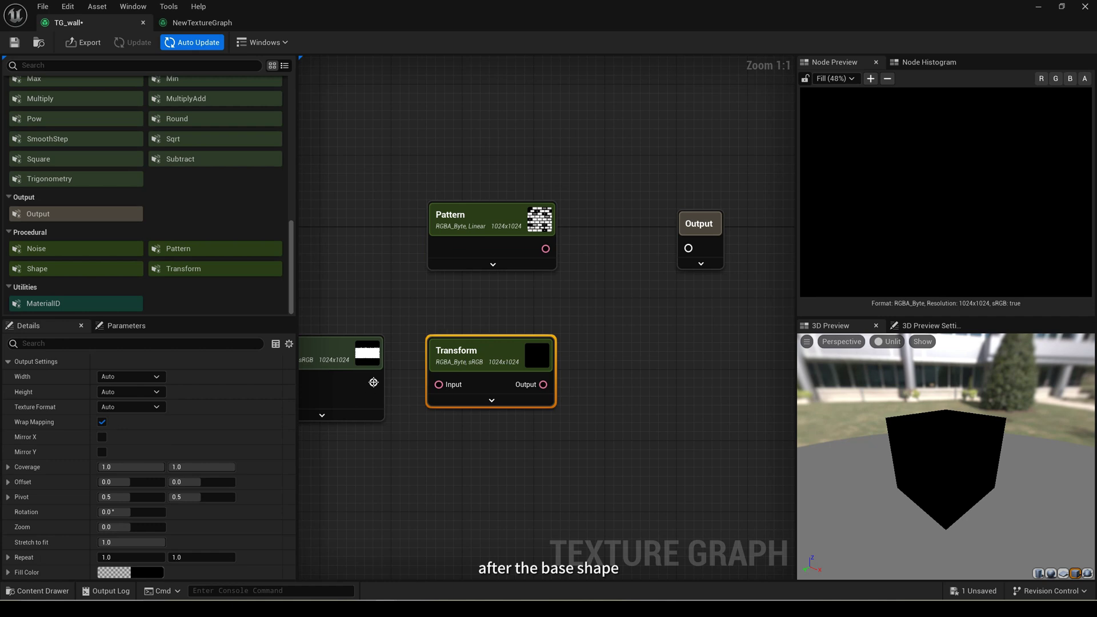
# Connect the Divide output to the Transform node and set the Transform's Repeat to 5 in X and 9 in Y.
pyautogui.moveTo(373, 382); pyautogui.dragTo(438, 384)
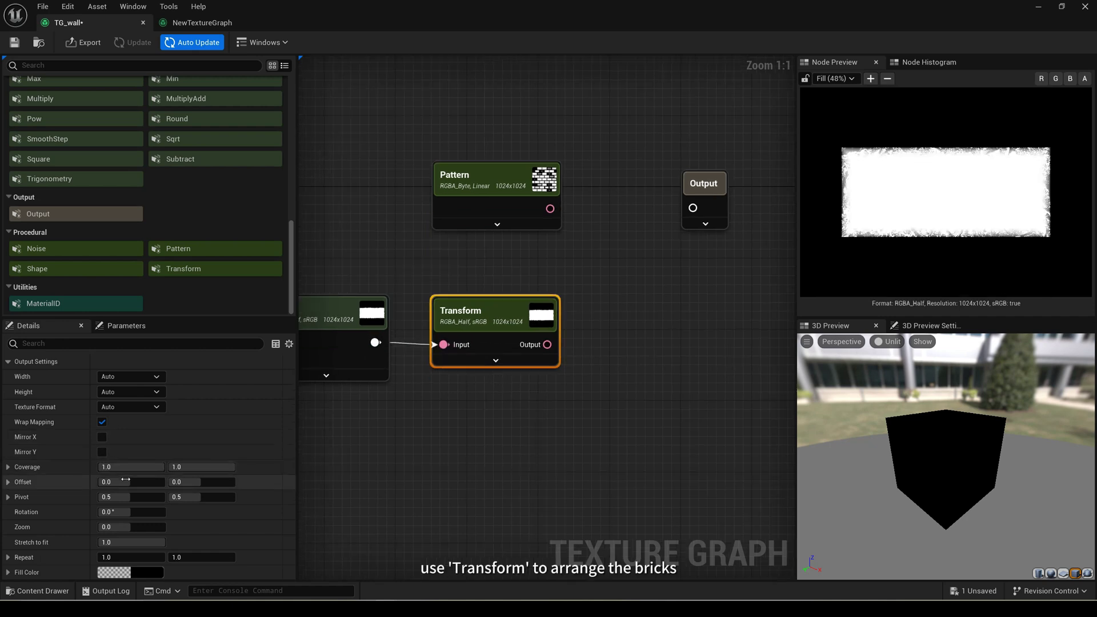
pyautogui.scroll(-2, 90, 464)
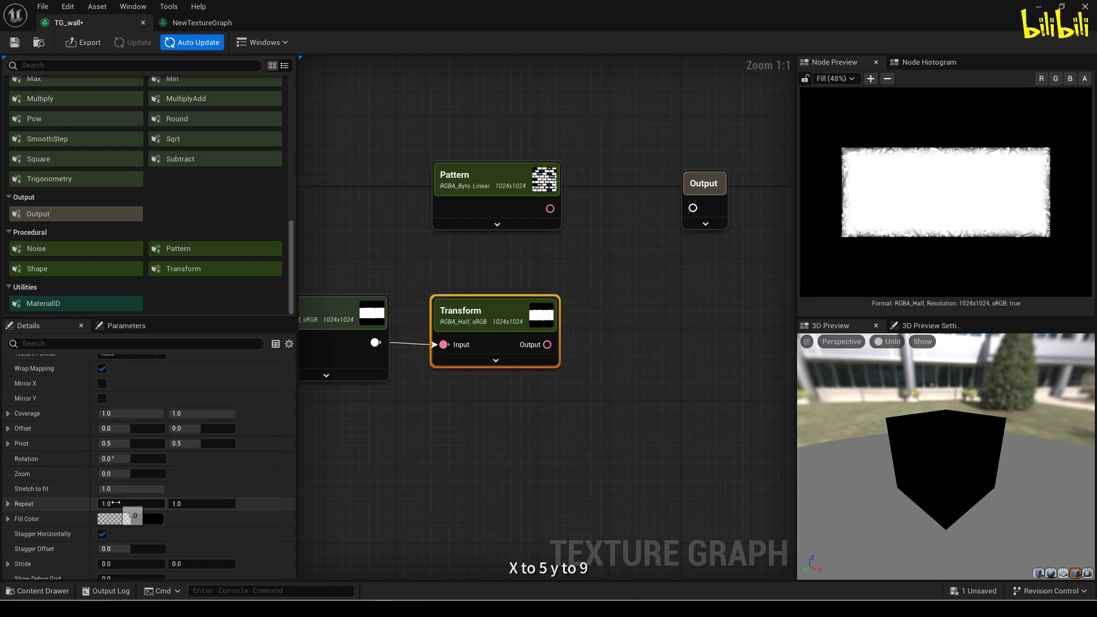
pyautogui.click(116, 502)
pyautogui.write('5')
pyautogui.click(198, 502)
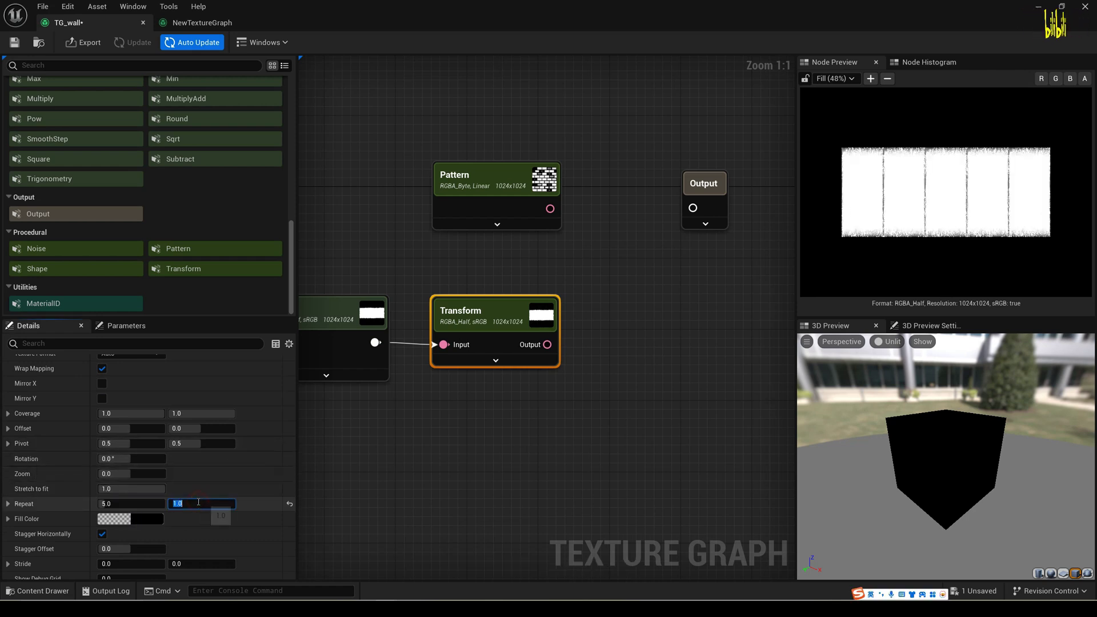
pyautogui.press('Tab')
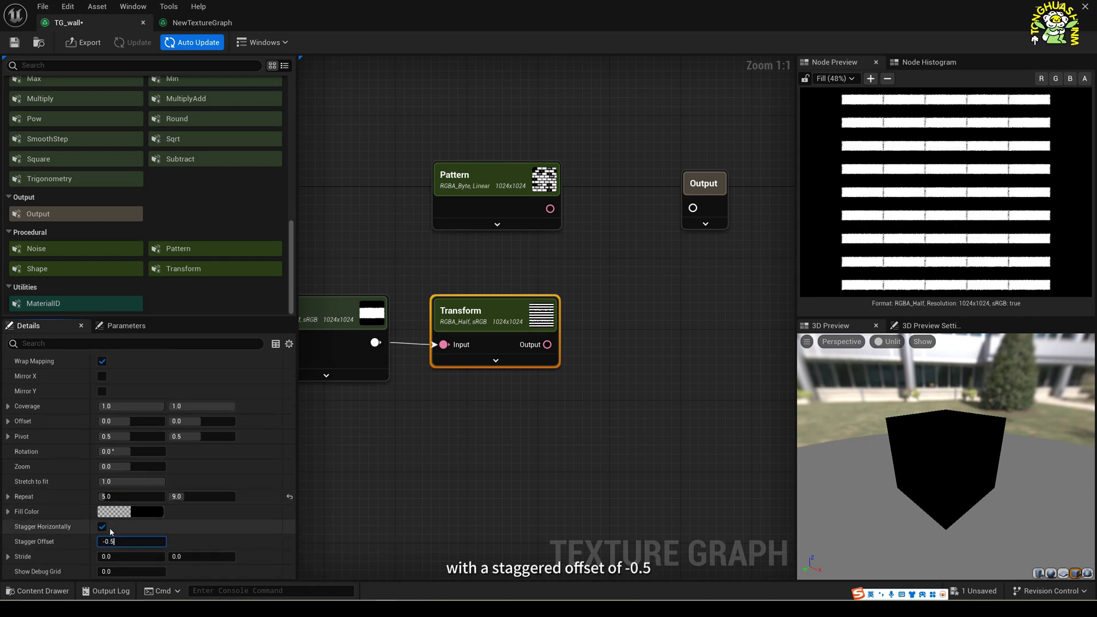
# Set the Transform node's Zoom to 0.46 and its Stretch to fit to 0.032 to tighten the gaps between bricks.
pyautogui.click(139, 467)
pyautogui.write('0.46')
pyautogui.press('Return')
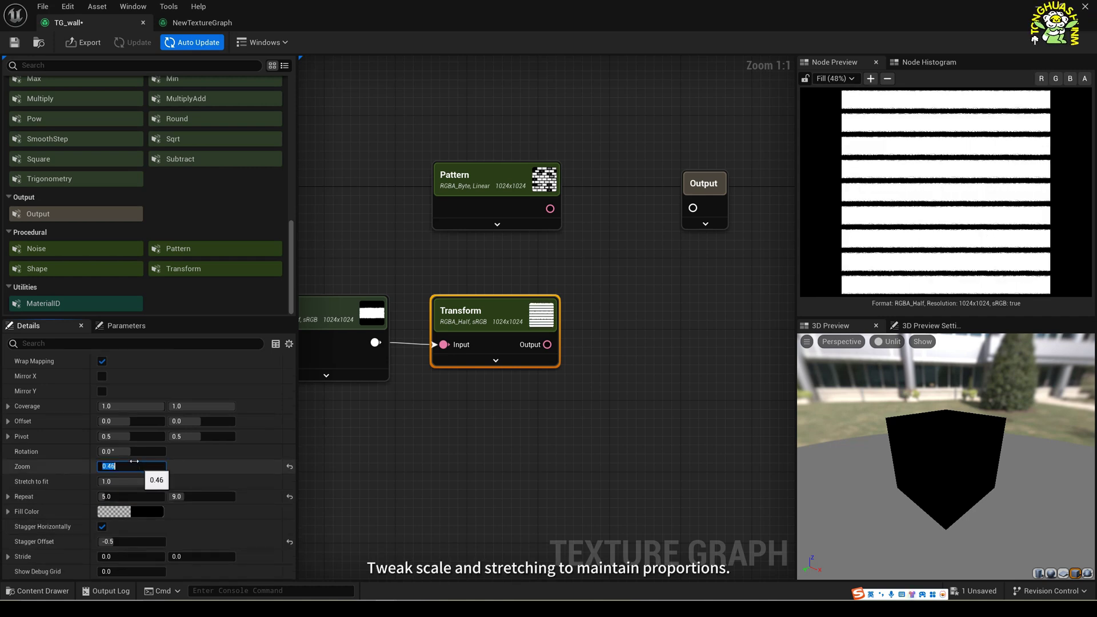
pyautogui.click(117, 481)
pyautogui.write('0.032')
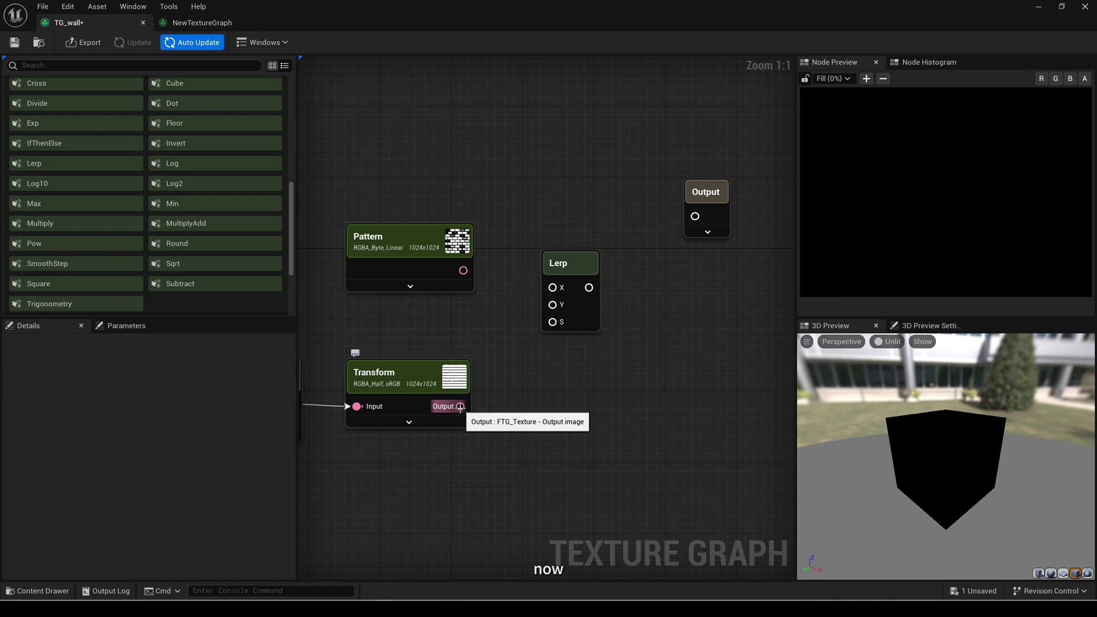
# Blend the Pattern and Transform outputs in a Lerp node, with Pattern feeding Y and Transform feeding S.
pyautogui.moveTo(460, 406); pyautogui.dragTo(553, 322)
pyautogui.moveTo(462, 271); pyautogui.dragTo(553, 314)
pyautogui.click(391, 236)
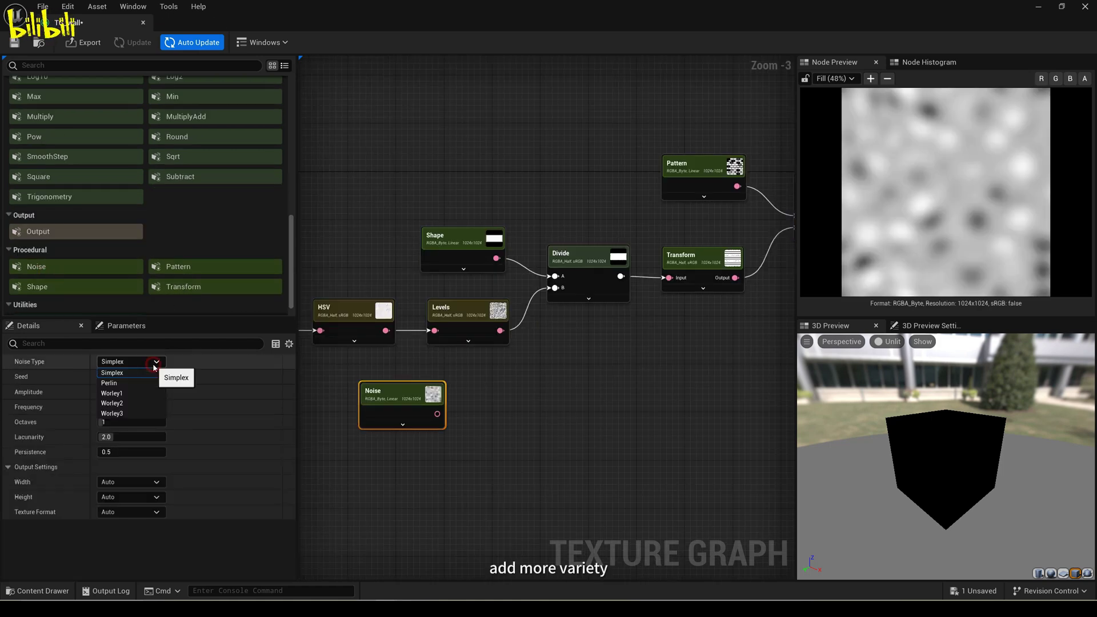
# Set the new Noise node to Perlin with Seed 86, Amplitude 10 and Frequency 3.52.
pyautogui.click(138, 378)
pyautogui.write('86')
pyautogui.click(137, 392)
pyautogui.write('10')
pyautogui.click(131, 406)
pyautogui.write('3.52')
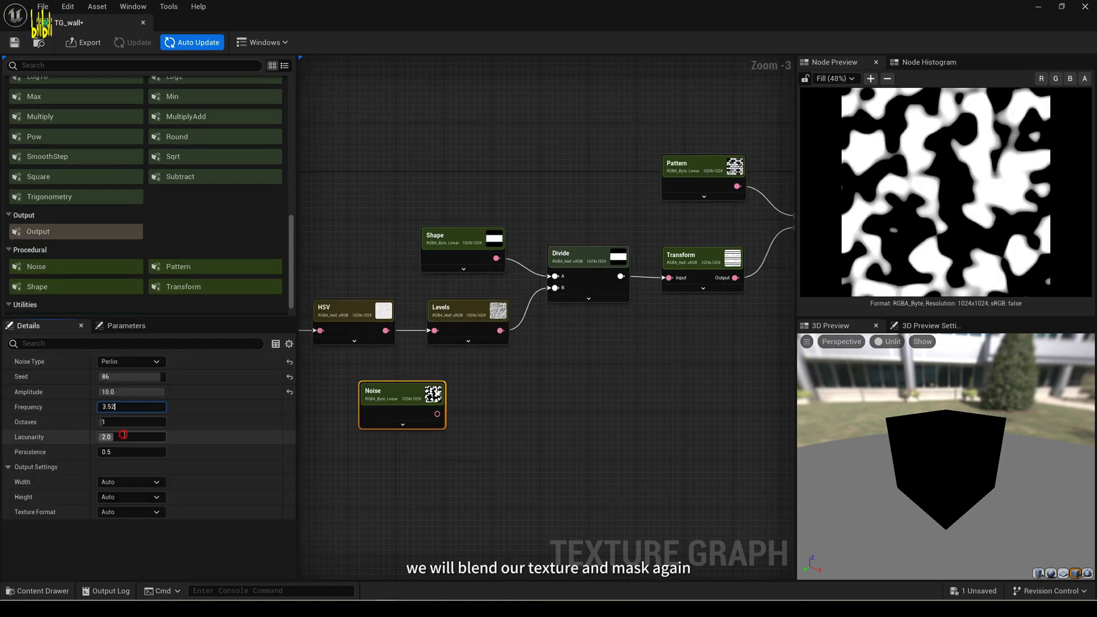
pyautogui.press('Tab')
# Build a second mask with Multiply and Transform nodes and combine it with the Lerp output in a Max node.
pyautogui.scroll(1, 86, 211)
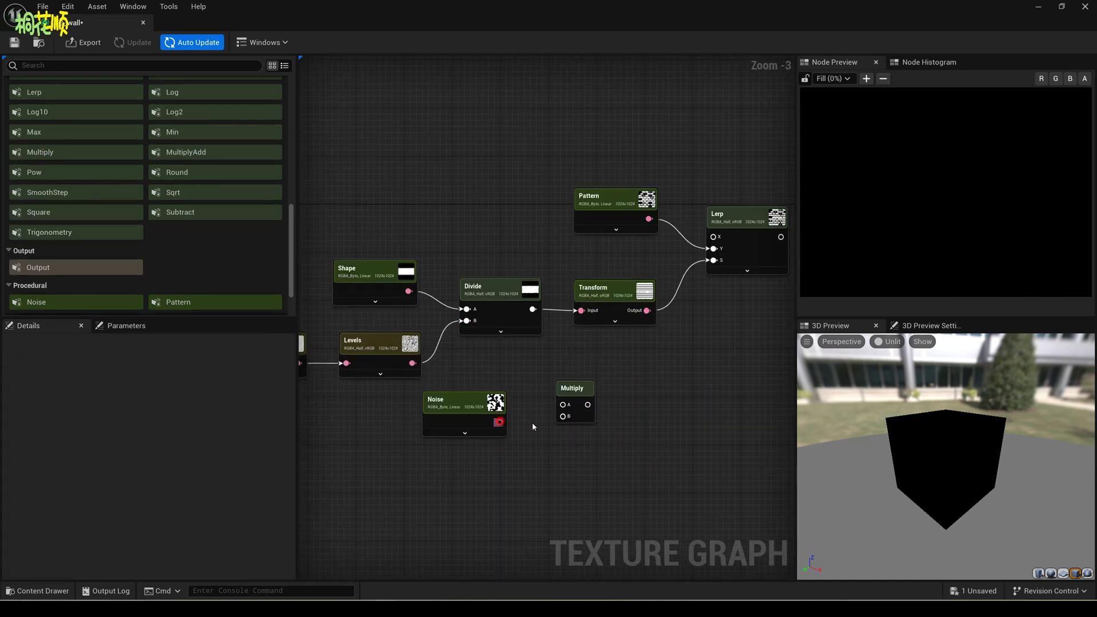
pyautogui.moveTo(533, 422); pyautogui.dragTo(563, 421)
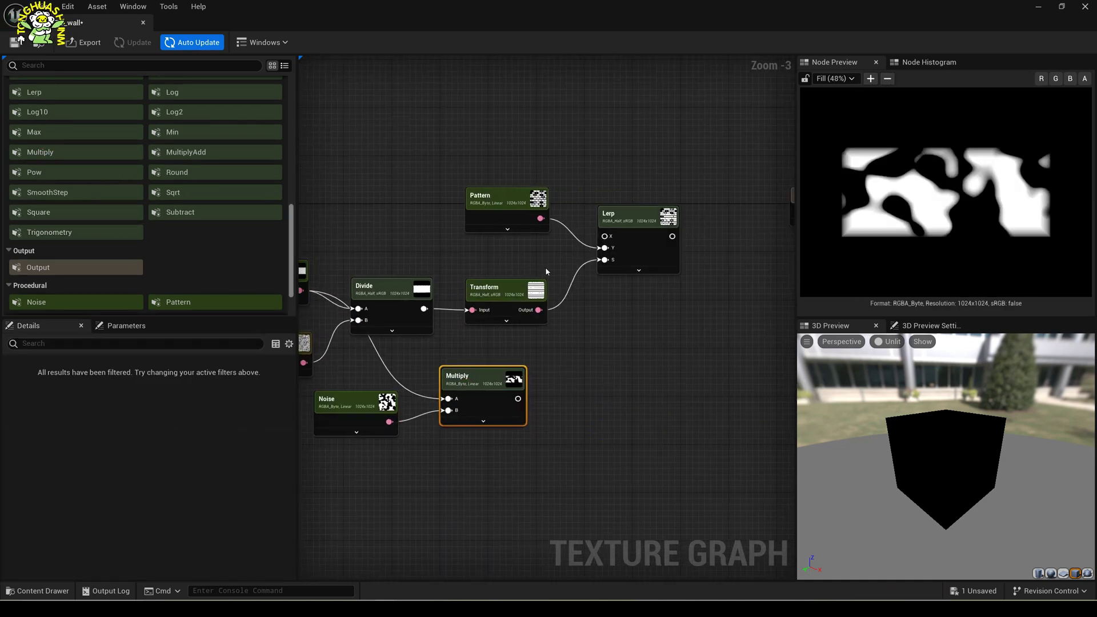
pyautogui.click(502, 295)
pyautogui.hotkey('ctrl', 'd')
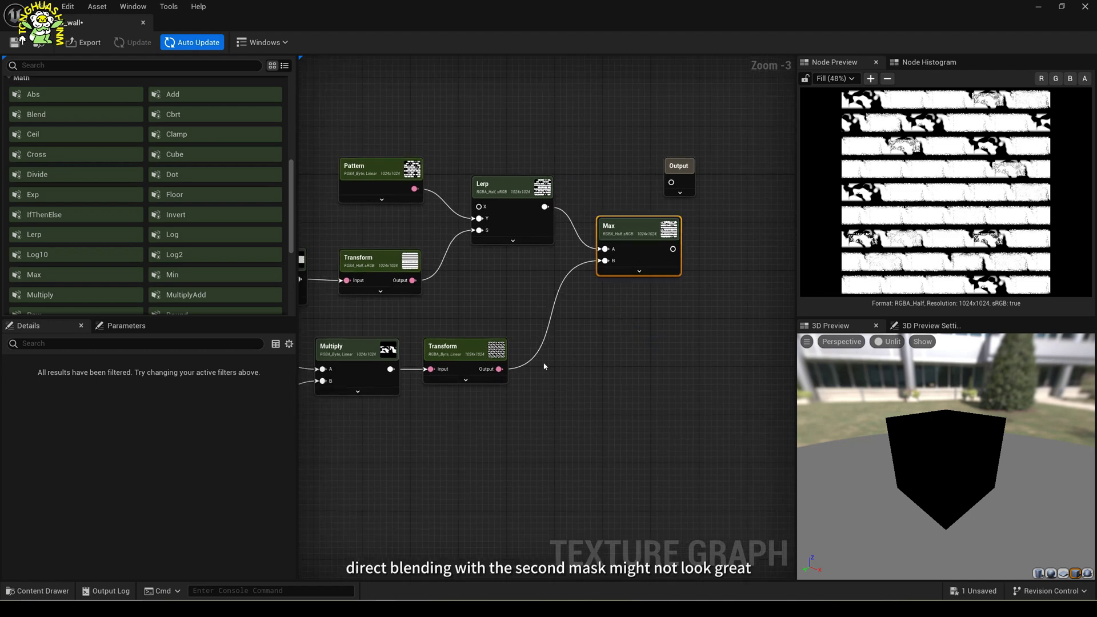
pyautogui.scroll(2, 543, 362)
pyautogui.moveTo(567, 325); pyautogui.dragTo(563, 379, button='right')
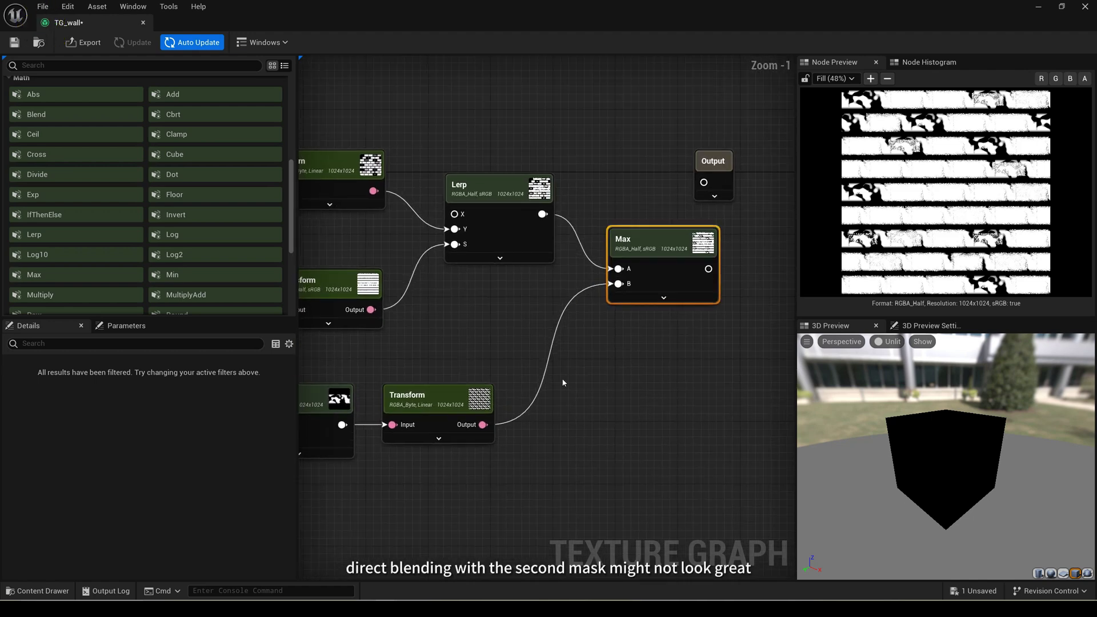
# Copy the Pattern node below the Max node and set the copy's Brightness Threshold and Size Threshold to 1.
pyautogui.scroll(-2, 564, 378)
pyautogui.click(366, 216)
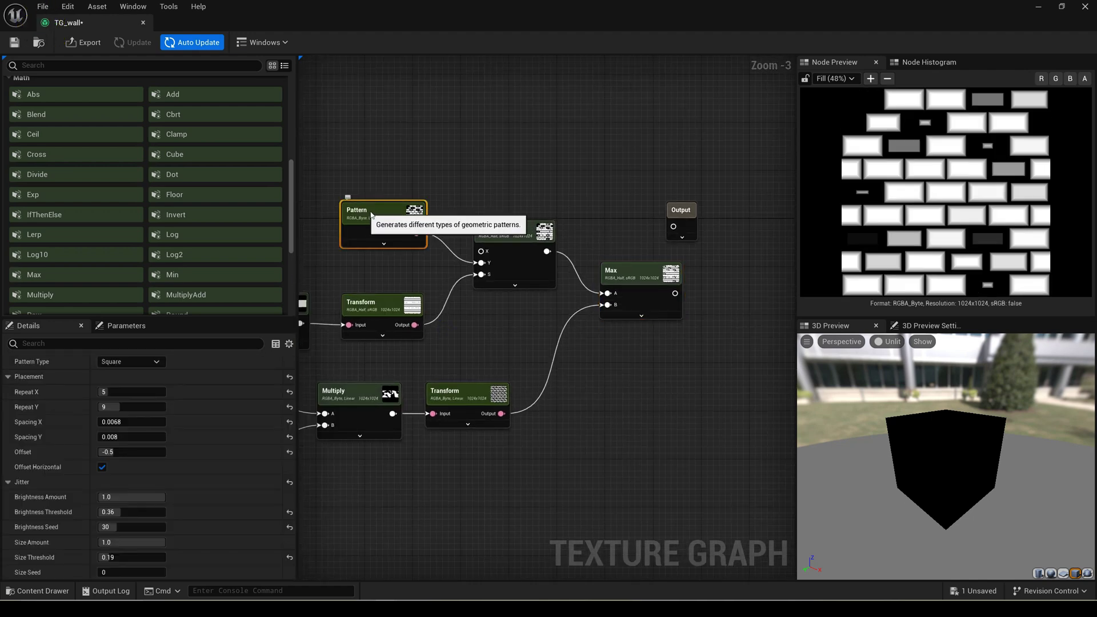
pyautogui.click(583, 448)
pyautogui.hotkey('ctrl', 'v')
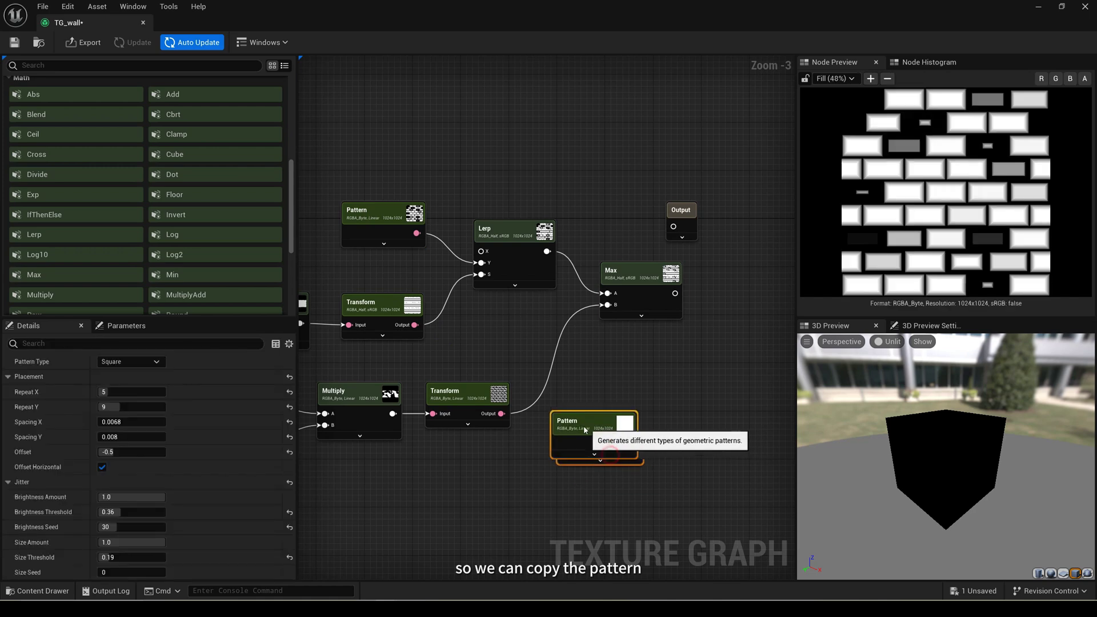
pyautogui.click(113, 403)
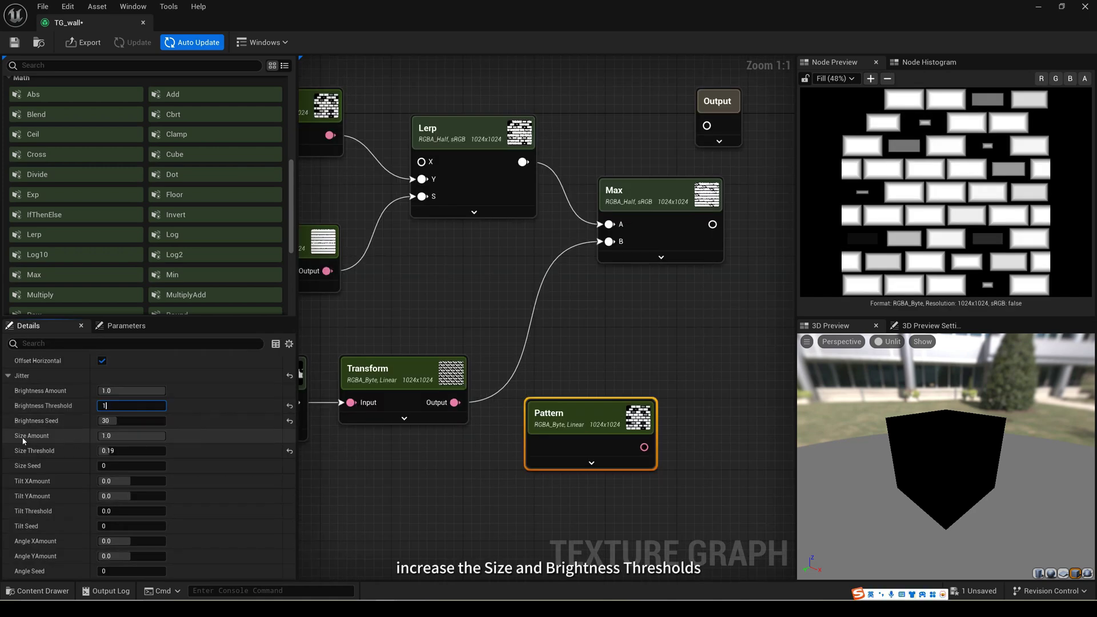
pyautogui.write('1')
pyautogui.click(116, 450)
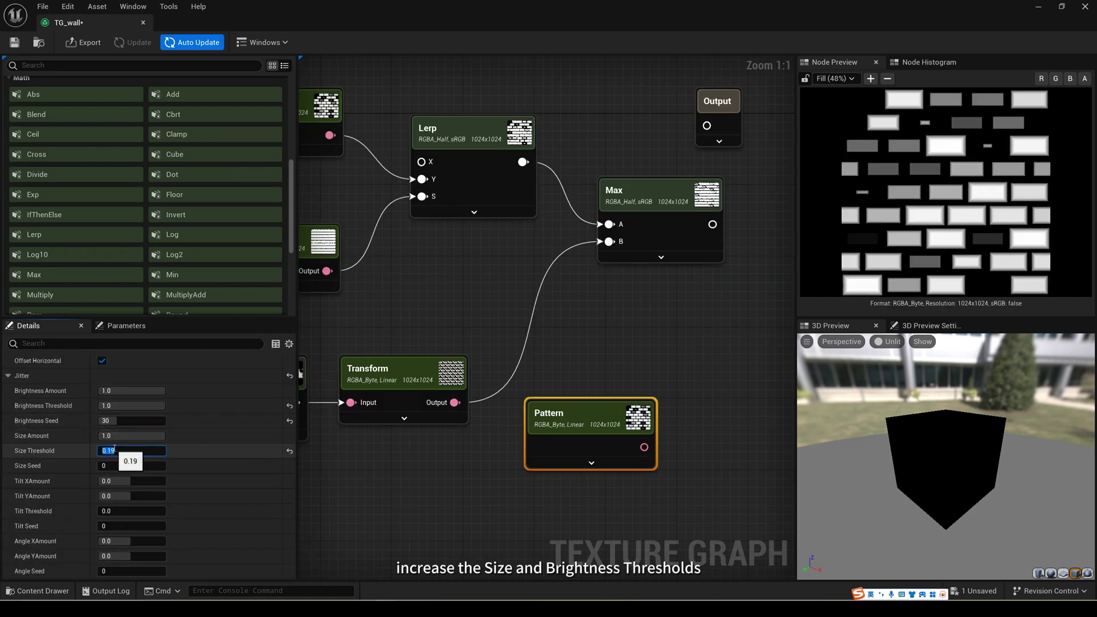
pyautogui.write('1')
pyautogui.press('Return')
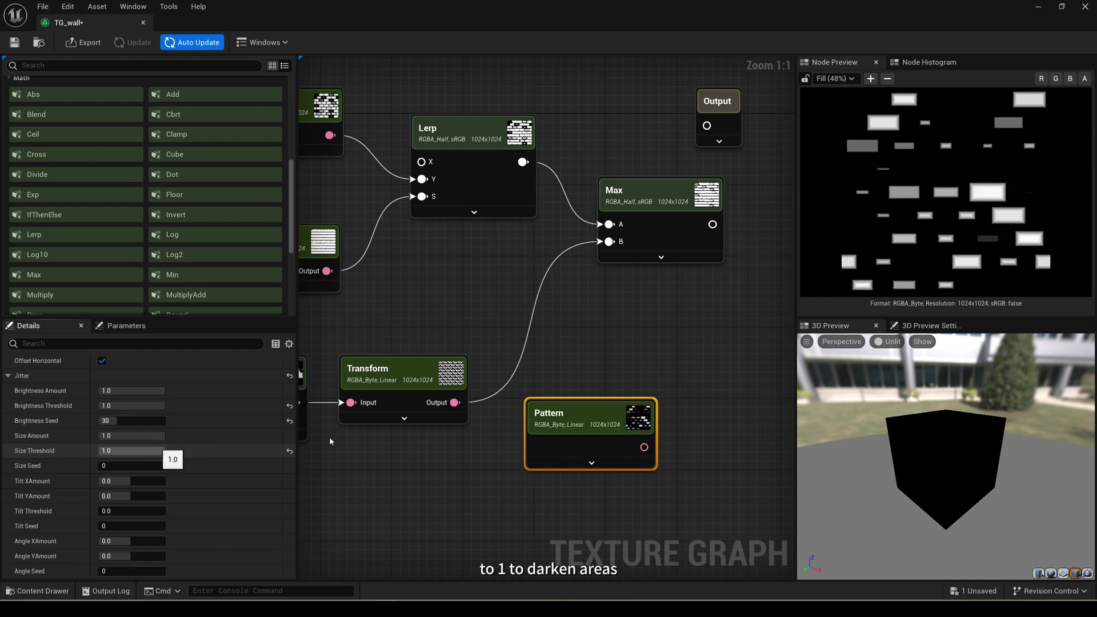
# Add a Lerp node with the second mask's Transform on Y and the copied Pattern on S, and feed it into Max input B.
pyautogui.moveTo(568, 439); pyautogui.dragTo(560, 378, button='right')
pyautogui.moveTo(560, 378); pyautogui.dragTo(532, 406)
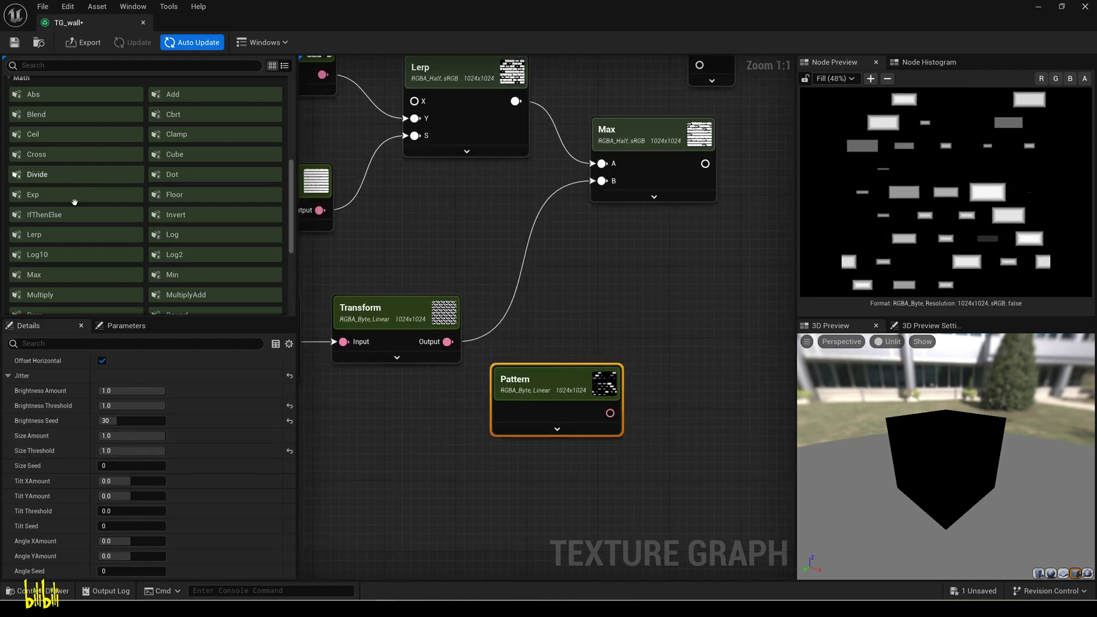
pyautogui.moveTo(32, 240); pyautogui.dragTo(303, 241)
pyautogui.moveTo(598, 281); pyautogui.dragTo(598, 281)
pyautogui.moveTo(564, 373); pyautogui.dragTo(511, 390)
pyautogui.moveTo(554, 430); pyautogui.dragTo(609, 351)
pyautogui.moveTo(448, 342); pyautogui.dragTo(609, 343)
pyautogui.moveTo(649, 287); pyautogui.dragTo(641, 286)
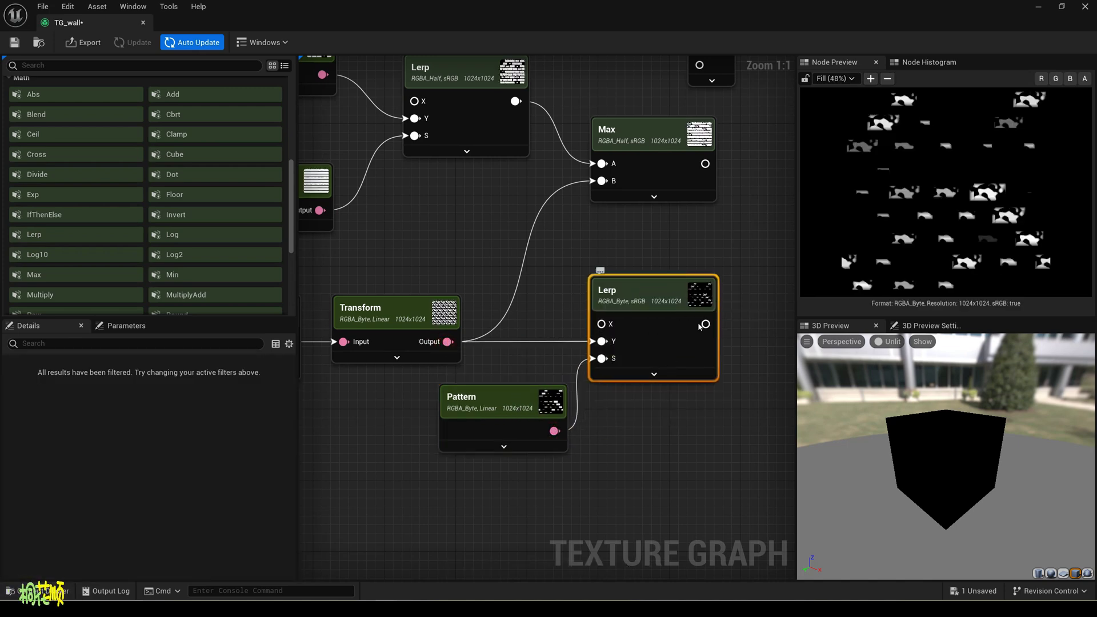
pyautogui.moveTo(705, 323); pyautogui.dragTo(602, 180)
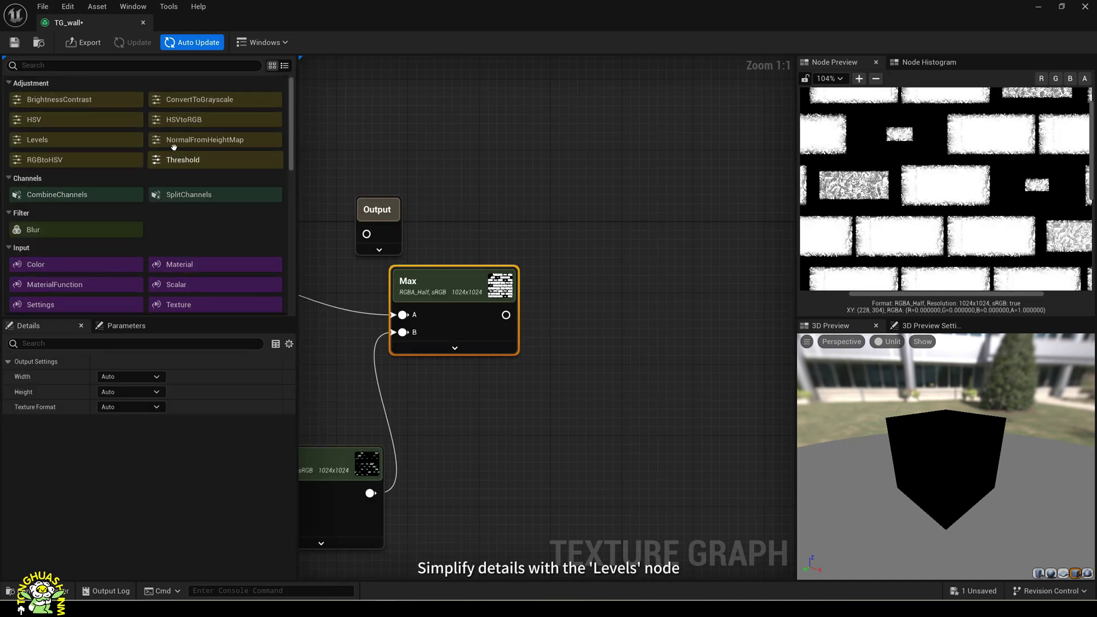
# Add a Levels node after the Max node and lower its High level to about the middle of the range.
pyautogui.moveTo(57, 139); pyautogui.dragTo(554, 277)
pyautogui.moveTo(515, 315); pyautogui.dragTo(566, 325)
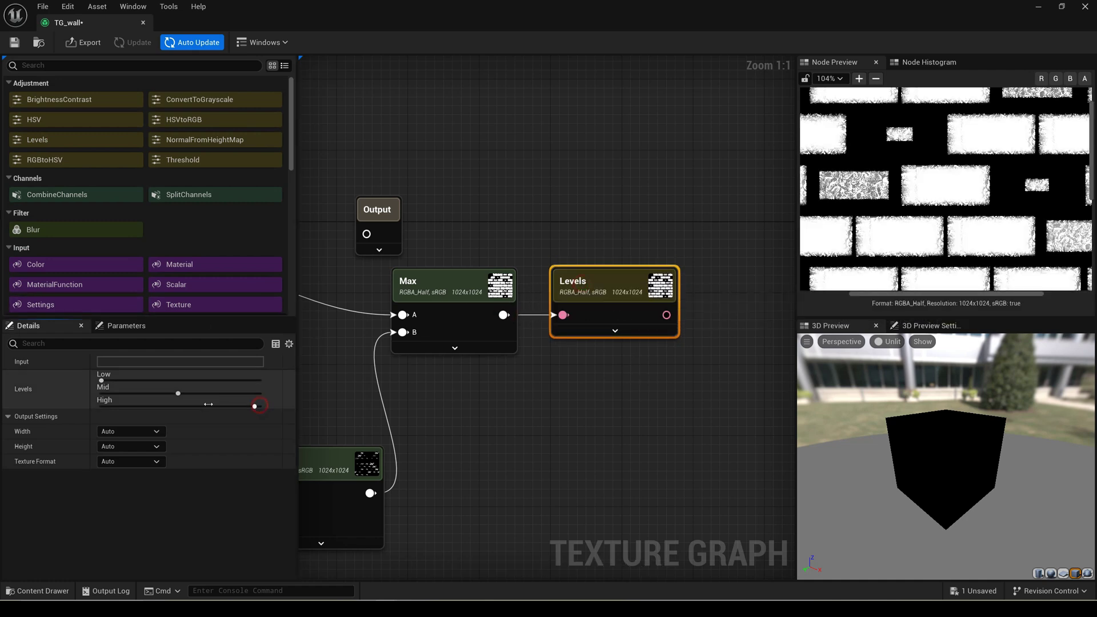
pyautogui.moveTo(175, 403); pyautogui.dragTo(175, 405)
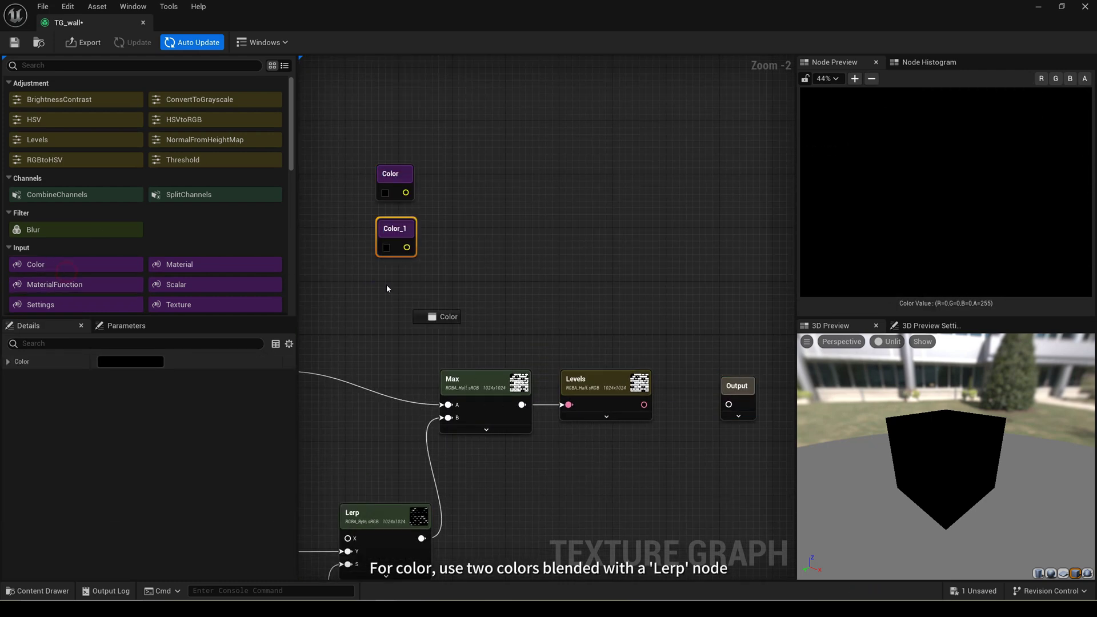
# Add four Color nodes, a Noise node and two Lerp nodes above the Max node.
pyautogui.scroll(-10, 142, 188)
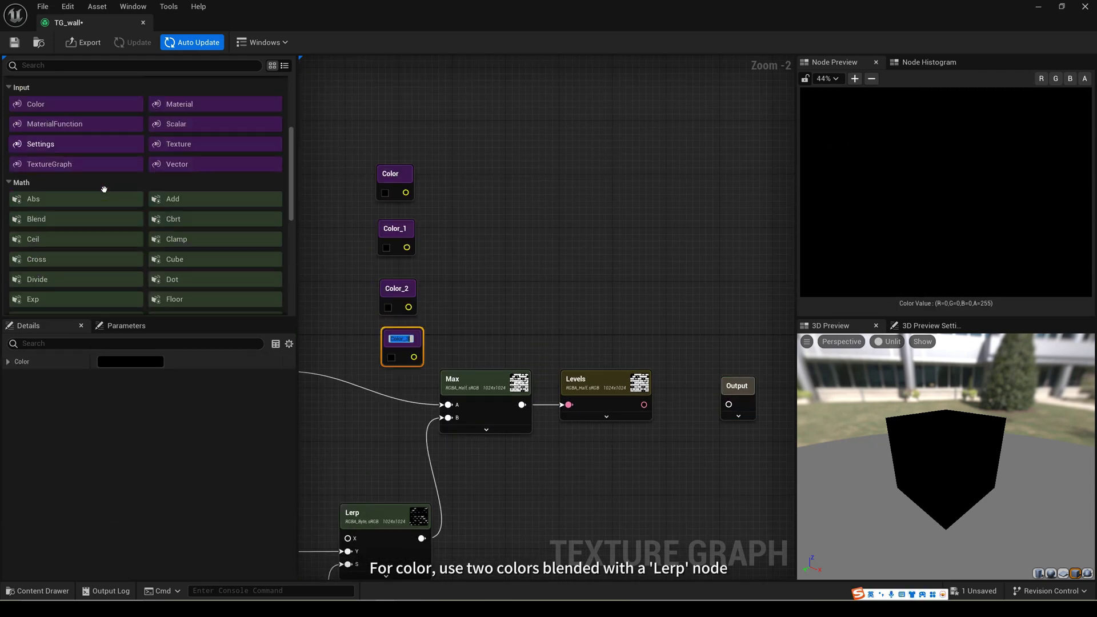
pyautogui.moveTo(39, 216); pyautogui.dragTo(488, 199)
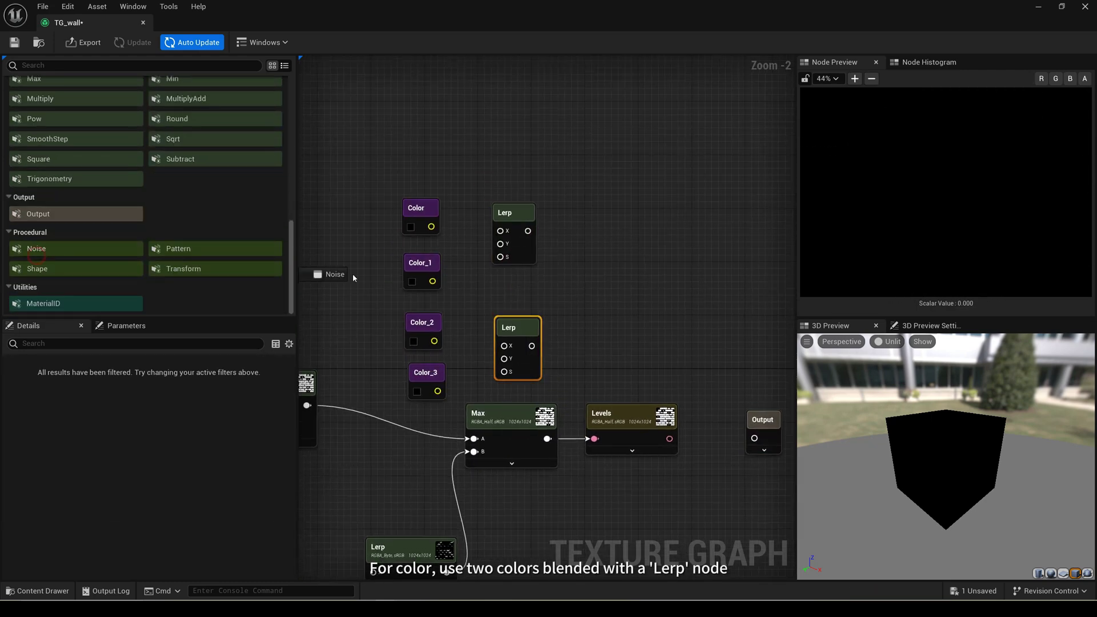
pyautogui.moveTo(352, 273); pyautogui.dragTo(349, 269)
# Pick light tan shades for Color and Color_1, and darker brown shades for Color_2 and Color_3.
pyautogui.click(420, 184)
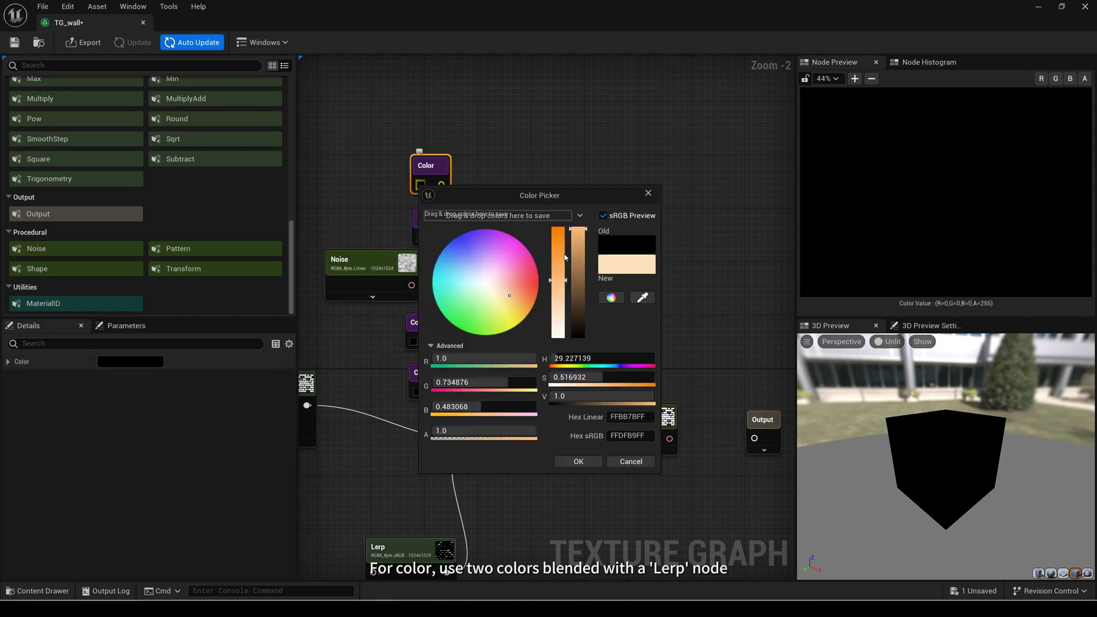
pyautogui.click(527, 294)
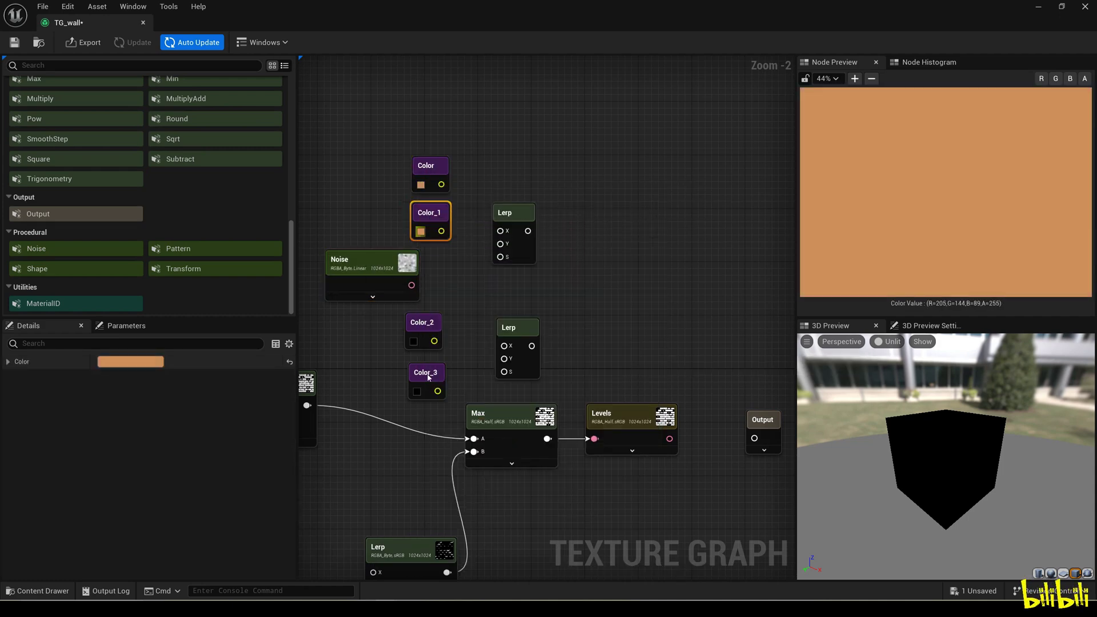
pyautogui.click(413, 341)
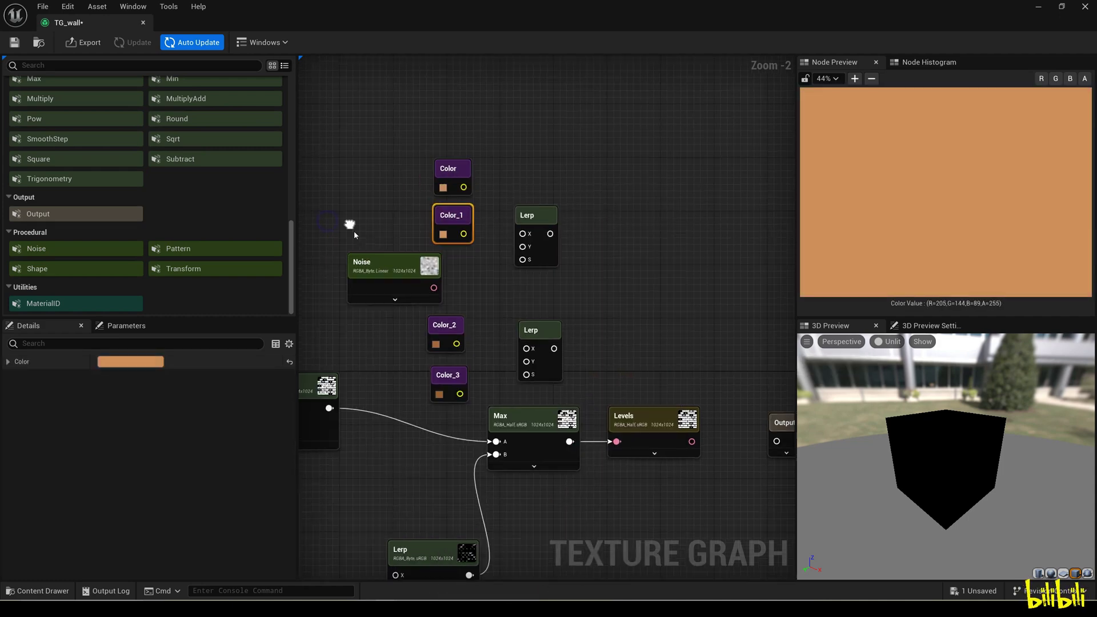
# Set the colour Noise node to Worley1 with Amplitude 5.32, Octaves 4 and Lacunarity 2.27, and paste a copy below Color_3.
pyautogui.click(366, 265)
pyautogui.click(131, 361)
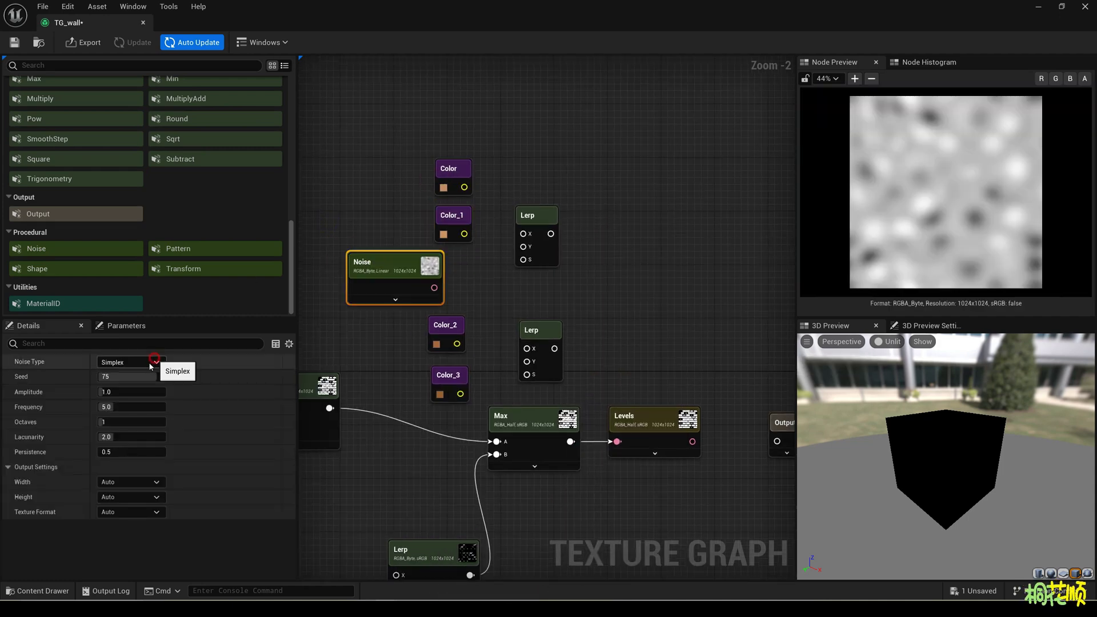
pyautogui.click(114, 388)
pyautogui.write('2')
pyautogui.press('Tab')
pyautogui.press('Tab')
pyautogui.write('3')
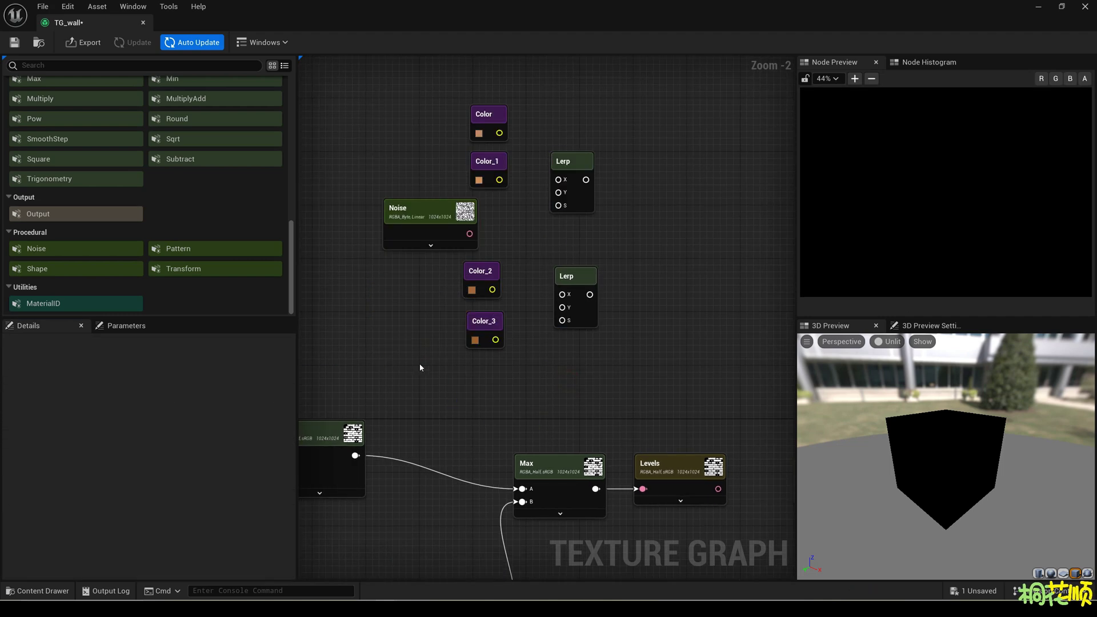
pyautogui.hotkey('ctrl', 'v')
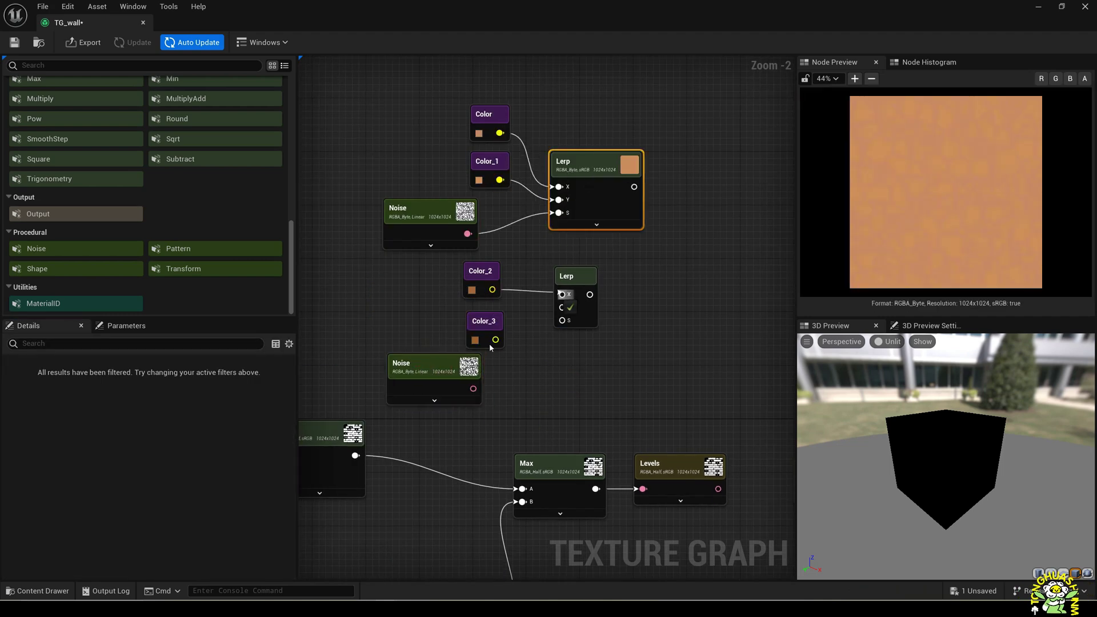
# Wire each colour pair into the X and Y inputs of its Lerp node, with a Noise node feeding each S input.
pyautogui.moveTo(496, 339); pyautogui.dragTo(562, 308)
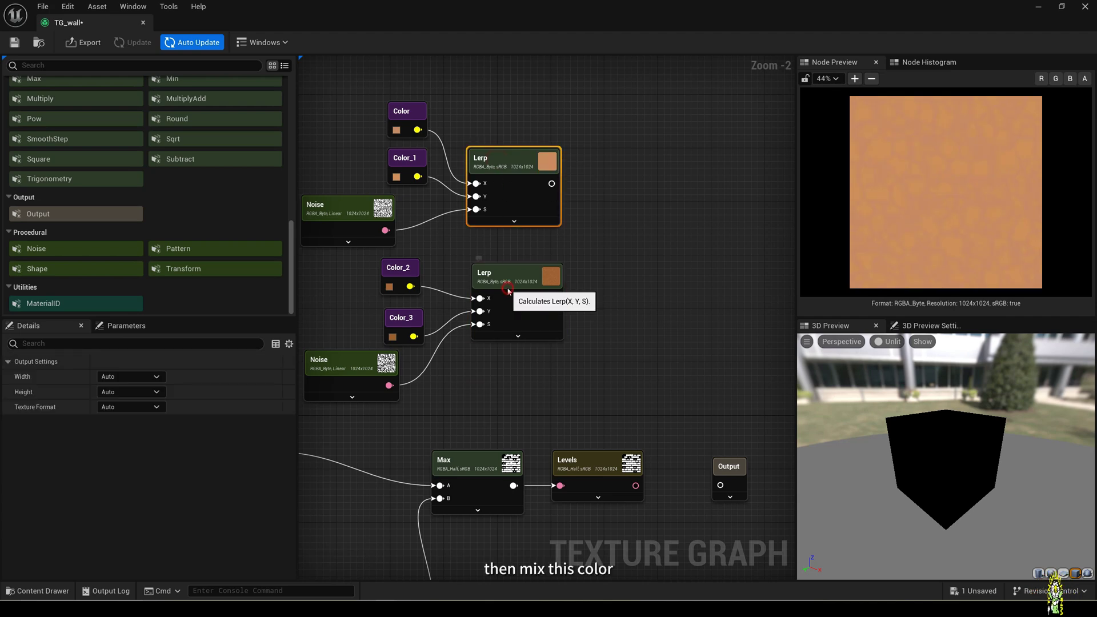
pyautogui.click(502, 320)
pyautogui.moveTo(547, 349); pyautogui.dragTo(472, 345, button='right')
# Add a Lerp node that takes the tan Lerp on X, the brown Lerp on Y and the Levels mask on S.
pyautogui.click(714, 461)
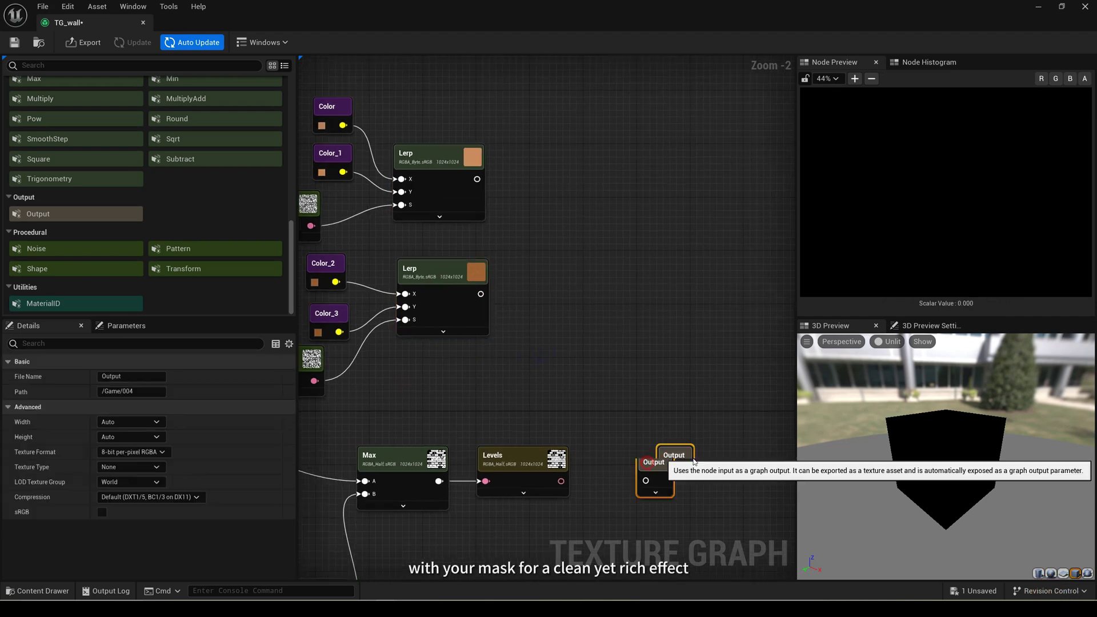
pyautogui.scroll(2, 34, 121)
pyautogui.scroll(3, 34, 121)
pyautogui.moveTo(35, 163); pyautogui.dragTo(609, 270)
pyautogui.moveTo(537, 480); pyautogui.dragTo(595, 320)
pyautogui.moveTo(494, 277); pyautogui.dragTo(521, 318, button='right')
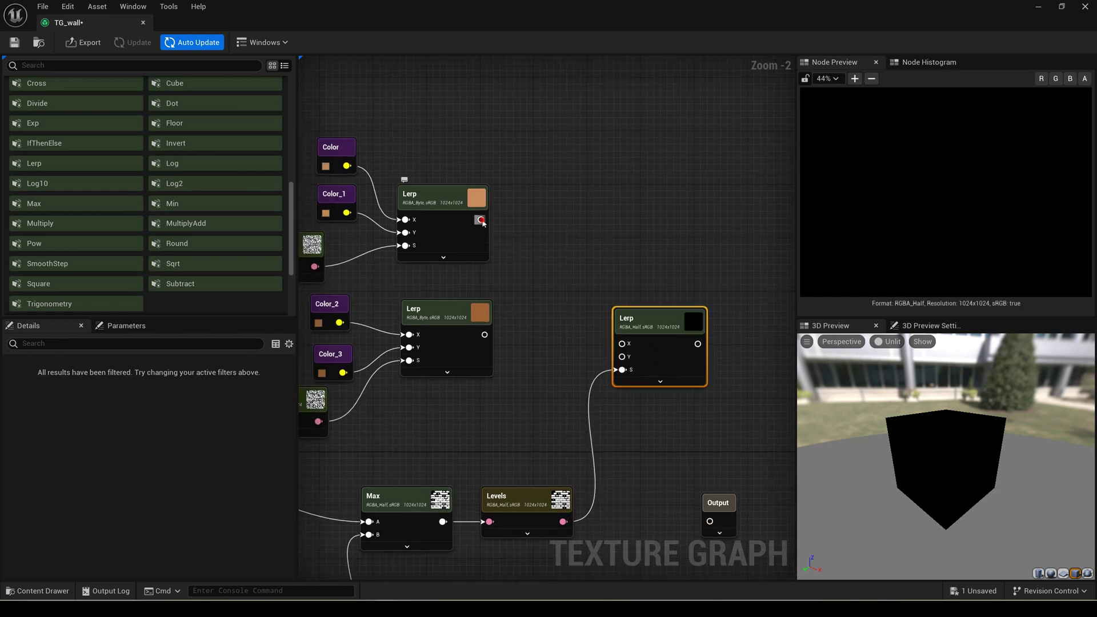
pyautogui.moveTo(484, 335); pyautogui.dragTo(622, 357)
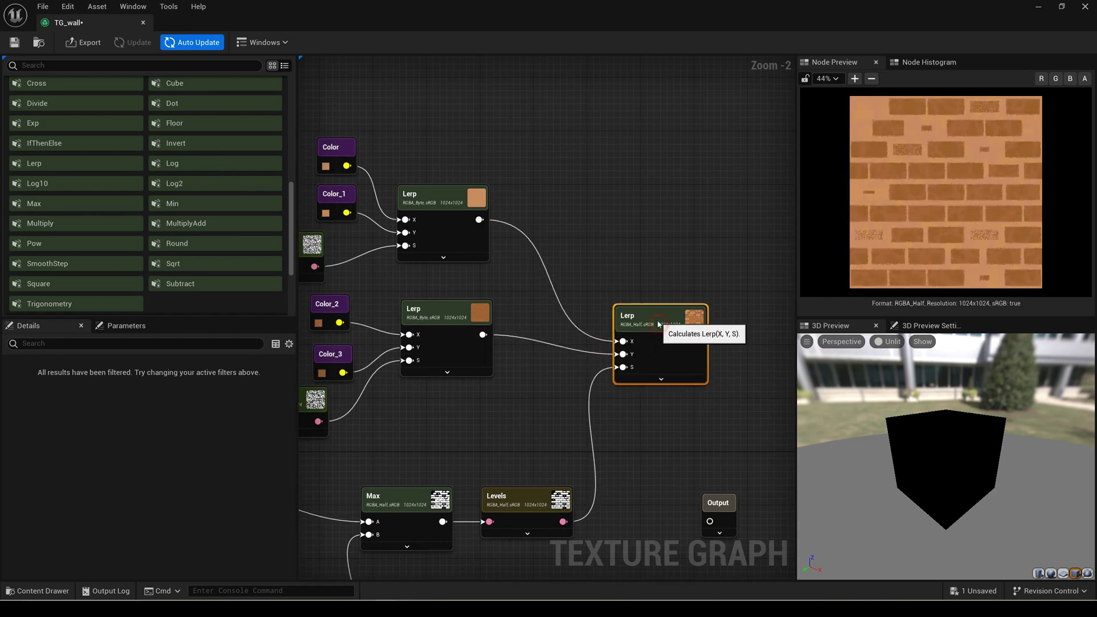
# Add a Texture node above the Color nodes with T_RockyGround_wgpsaf0_1K_ORDp as its source.
pyautogui.moveTo(594, 359); pyautogui.dragTo(596, 296, button='right')
pyautogui.scroll(-3, 596, 296)
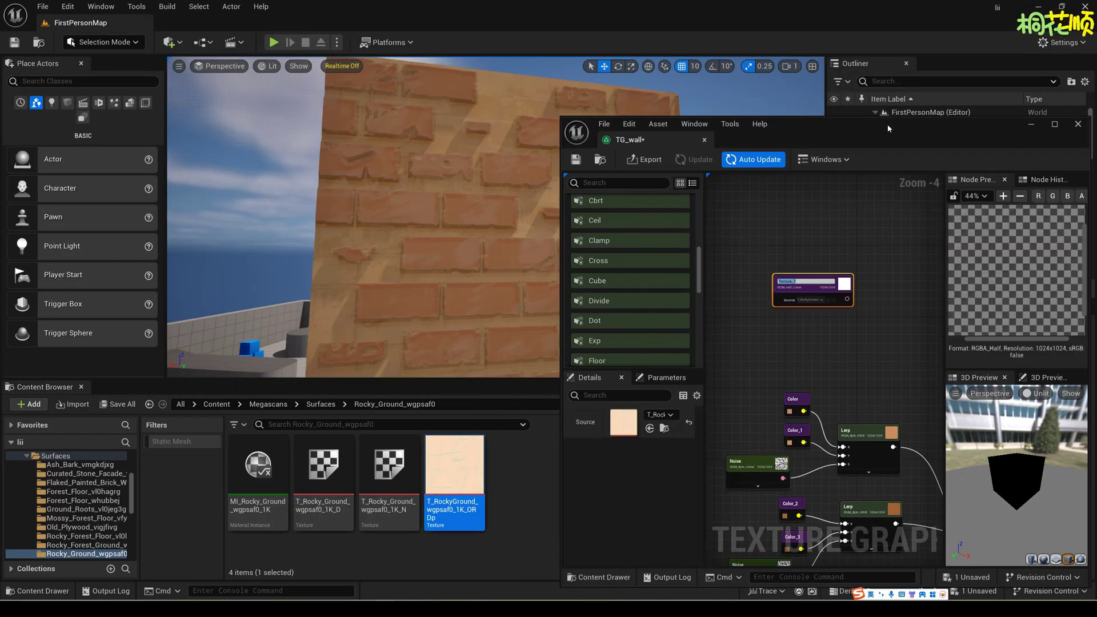
pyautogui.doubleClick(888, 128)
pyautogui.scroll(5, 67, 186)
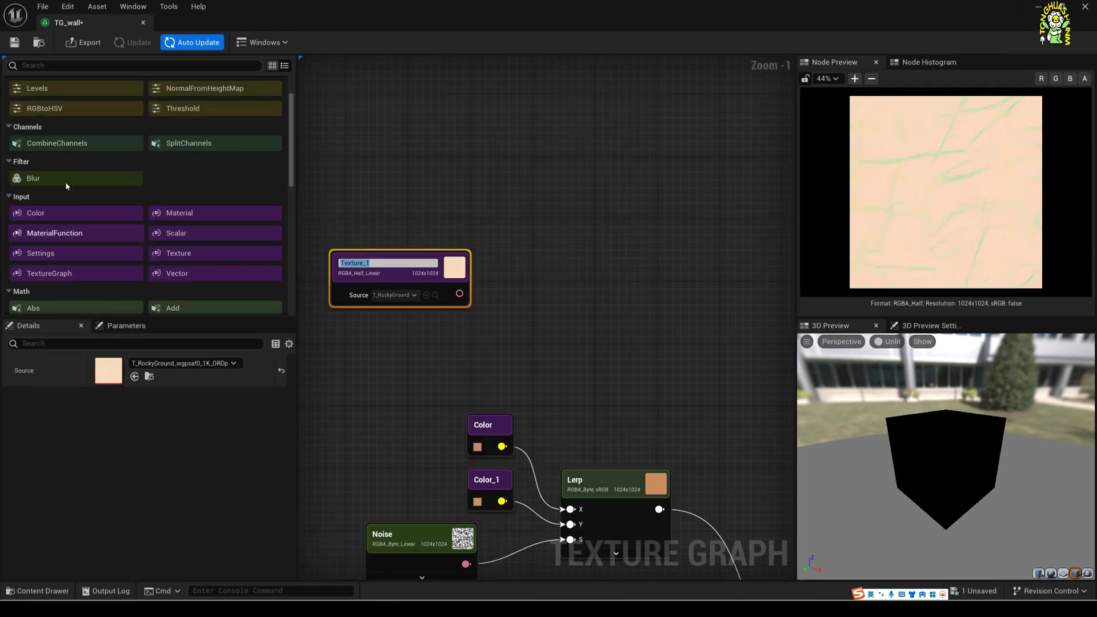
# Feed the rocky ground texture into the R input of a new CombineChannels node and pass its output through ConvertToGrayscale.
pyautogui.moveTo(57, 161); pyautogui.dragTo(517, 264)
pyautogui.moveTo(460, 294); pyautogui.dragTo(536, 272)
pyautogui.moveTo(653, 289); pyautogui.dragTo(614, 301, button='right')
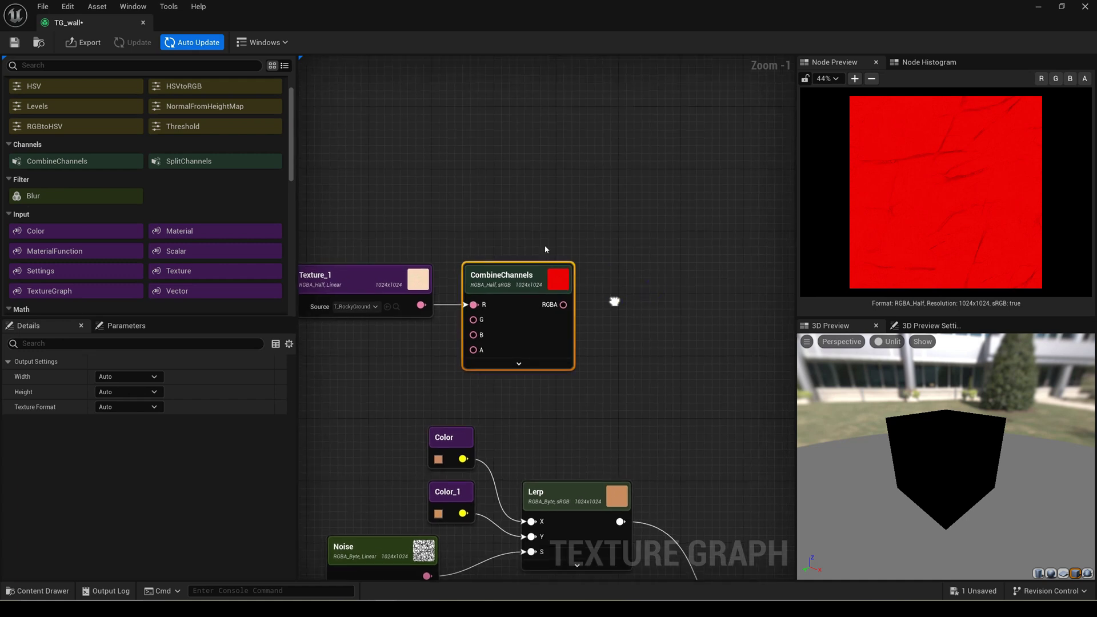
pyautogui.scroll(1, 202, 94)
pyautogui.moveTo(583, 274); pyautogui.dragTo(595, 269)
pyautogui.moveTo(563, 304); pyautogui.dragTo(633, 289)
pyautogui.moveTo(673, 231); pyautogui.dragTo(536, 222, button='right')
# Add a BrightnessContrast node after ConvertToGrayscale, with Brightness 1 and Contrast 5.79.
pyautogui.moveTo(84, 101); pyautogui.dragTo(595, 247)
pyautogui.moveTo(559, 296); pyautogui.dragTo(603, 296)
pyautogui.click(110, 361)
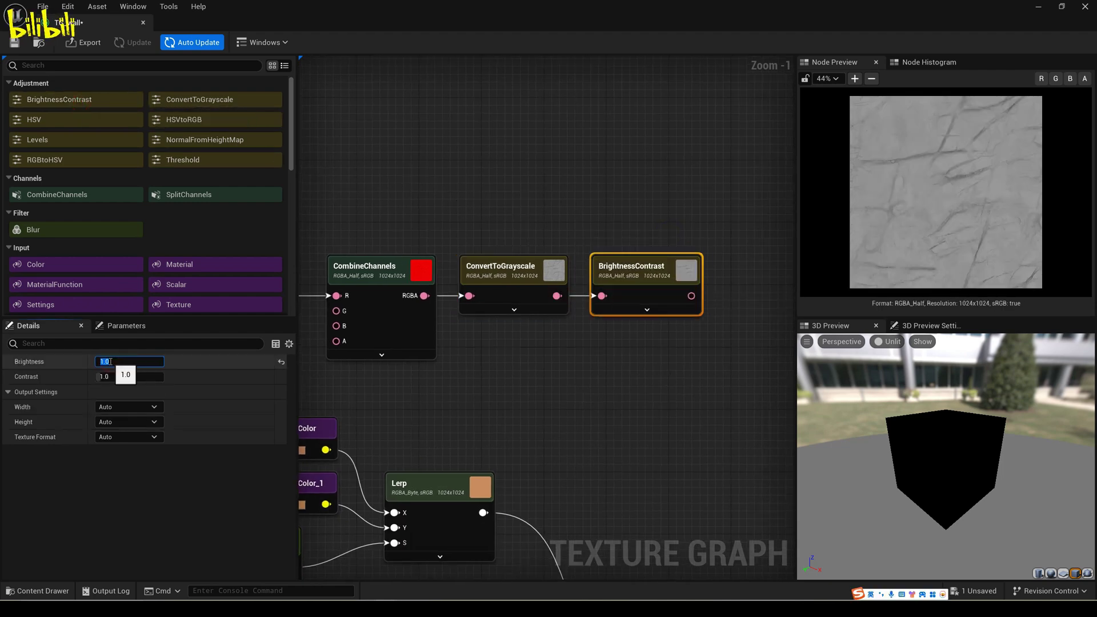
pyautogui.write('1')
pyautogui.press('Return')
pyautogui.click(114, 375)
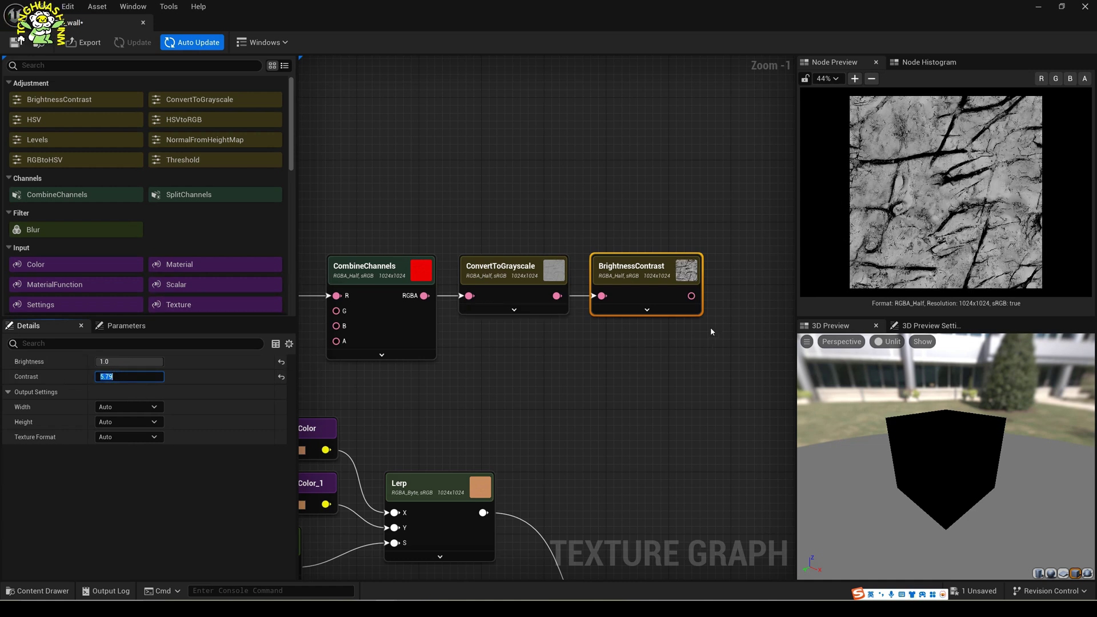
# Add a Threshold node at a low threshold after BrightnessContrast and connect its output to a new Transform node.
pyautogui.moveTo(183, 159); pyautogui.dragTo(615, 309)
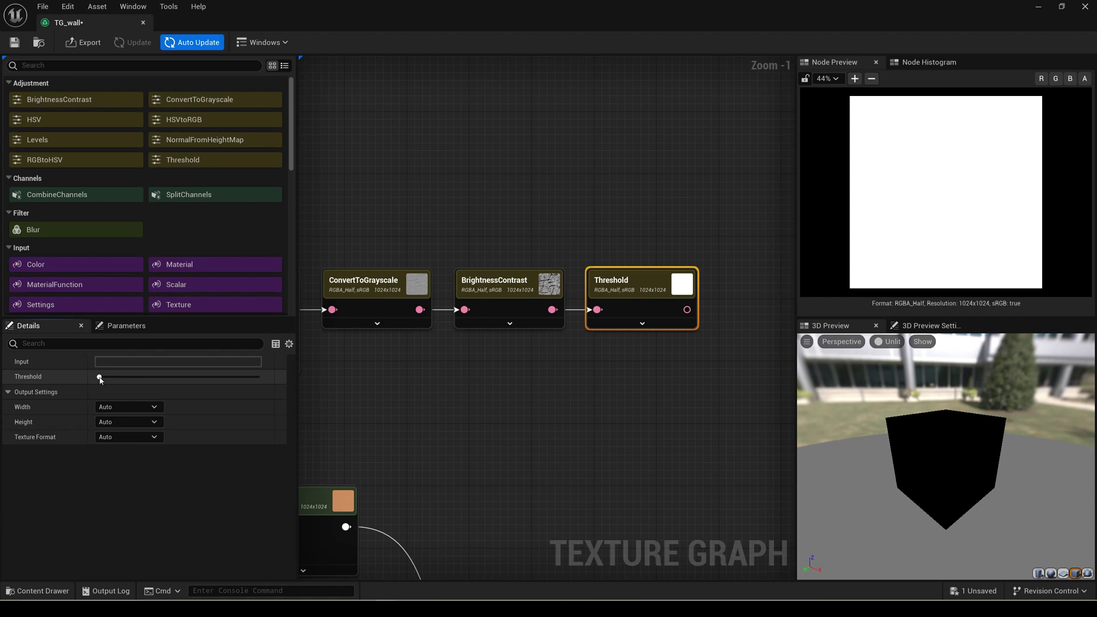
pyautogui.moveTo(112, 377); pyautogui.dragTo(115, 379)
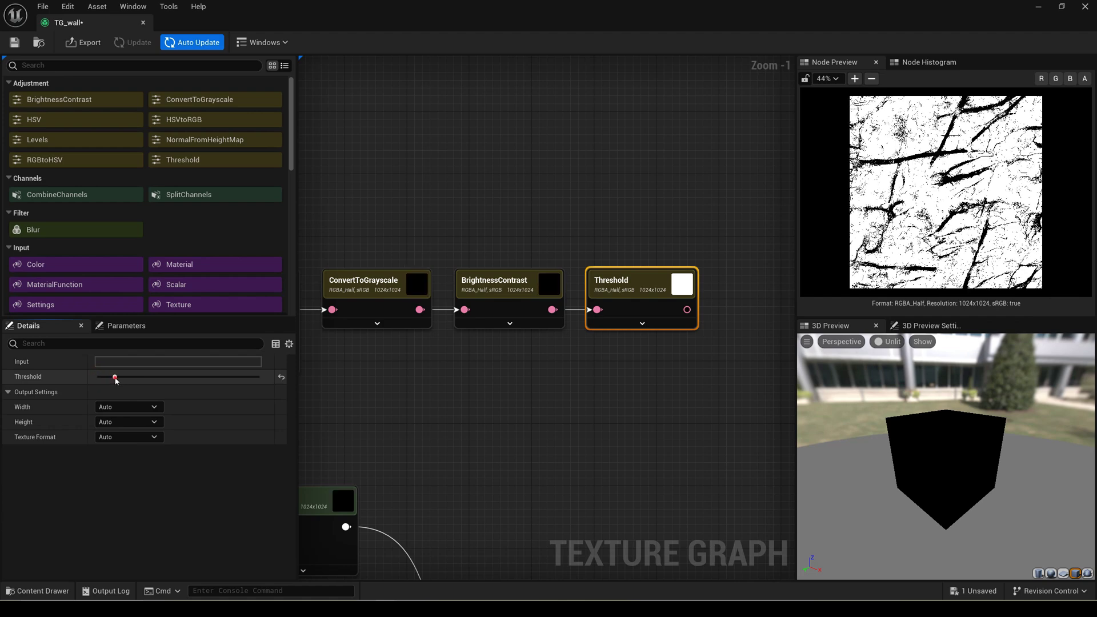
pyautogui.moveTo(183, 269); pyautogui.dragTo(558, 285)
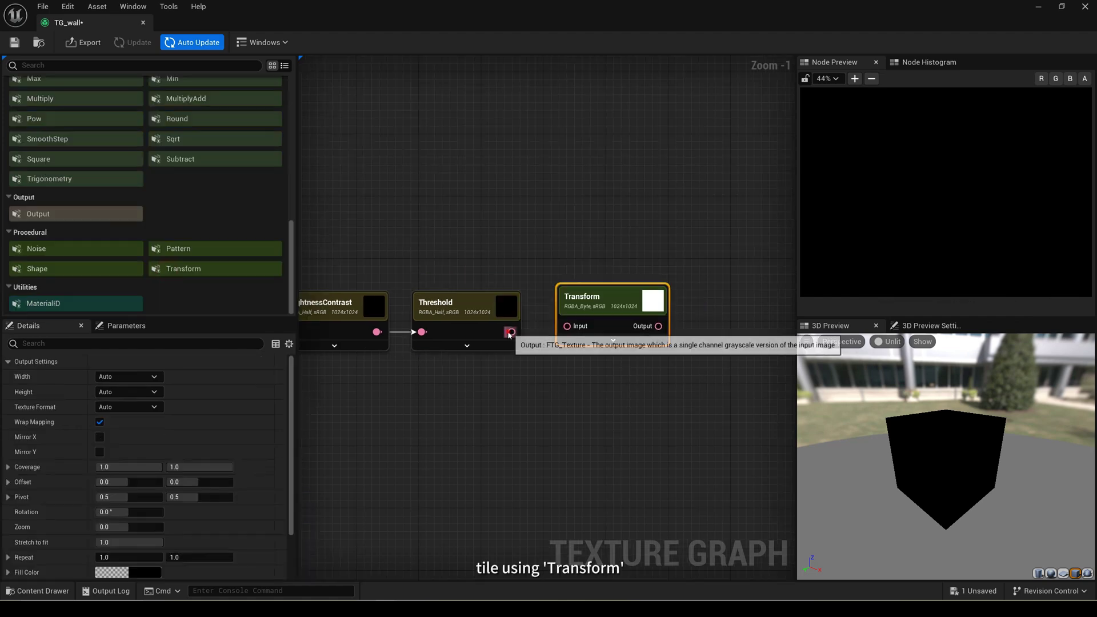
pyautogui.moveTo(511, 331); pyautogui.dragTo(568, 326)
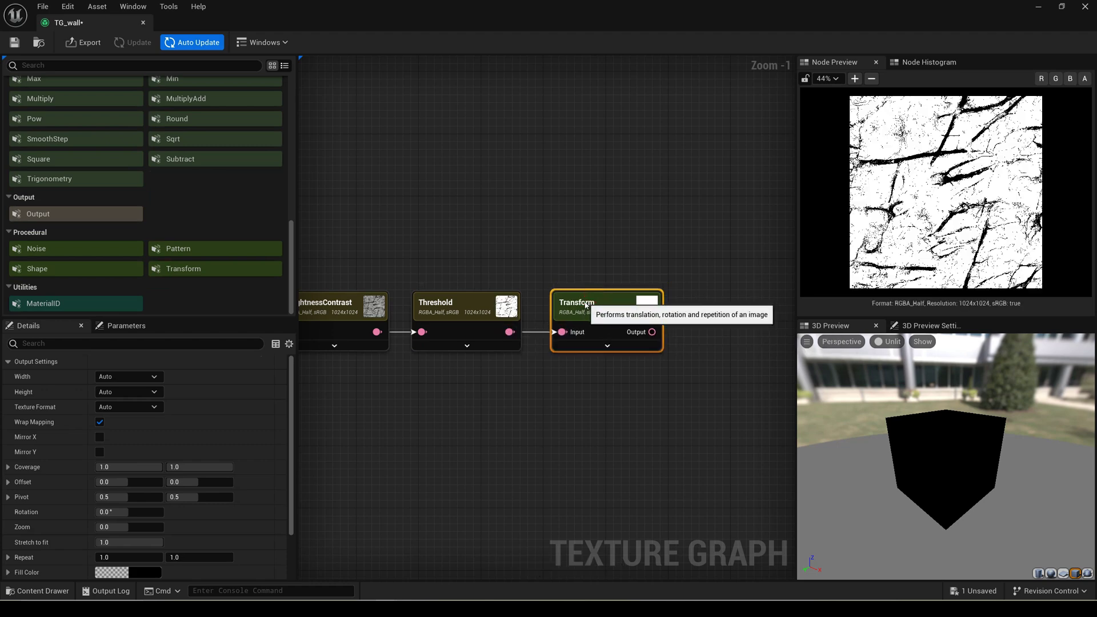
# Set the crack Transform's Repeat to 5 by 5, Zoom to 0.5, Stretch to fit to 0.0016 and Rotation to -166°.
pyautogui.scroll(-2, 131, 495)
pyautogui.click(131, 495)
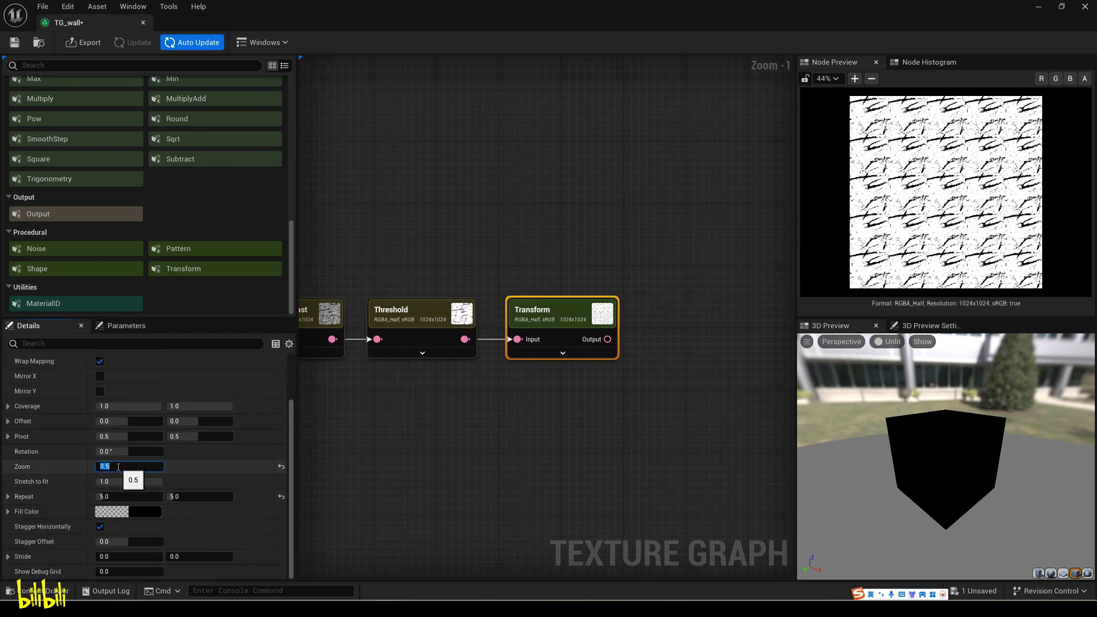
pyautogui.click(130, 452)
pyautogui.write('-166')
pyautogui.press('Return')
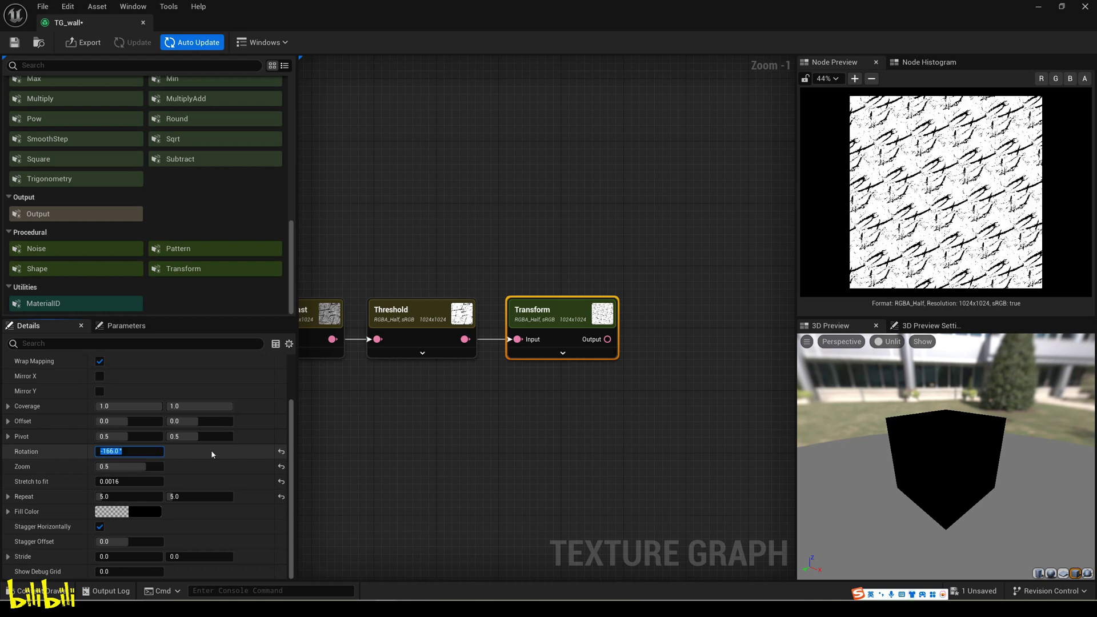
# Set the crack Transform's X Offset to 0.035 and its Stagger Offset to 0.26.
pyautogui.click(146, 420)
pyautogui.write('0.035')
pyautogui.press('Return')
pyautogui.click(114, 542)
pyautogui.write('0.26')
pyautogui.press('Return')
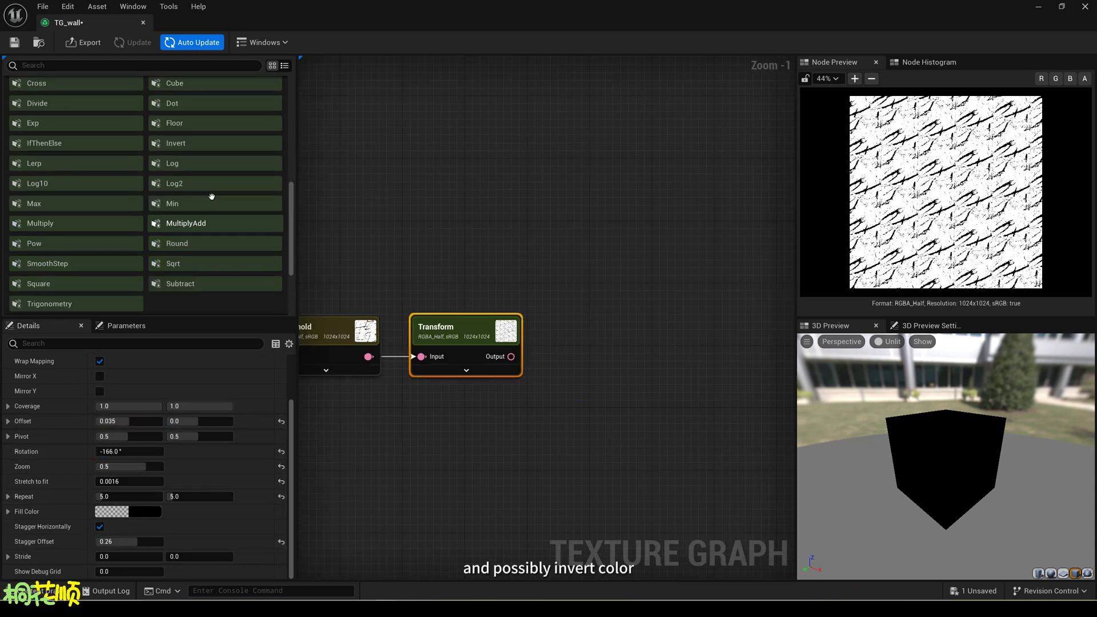
pyautogui.scroll(1, 212, 196)
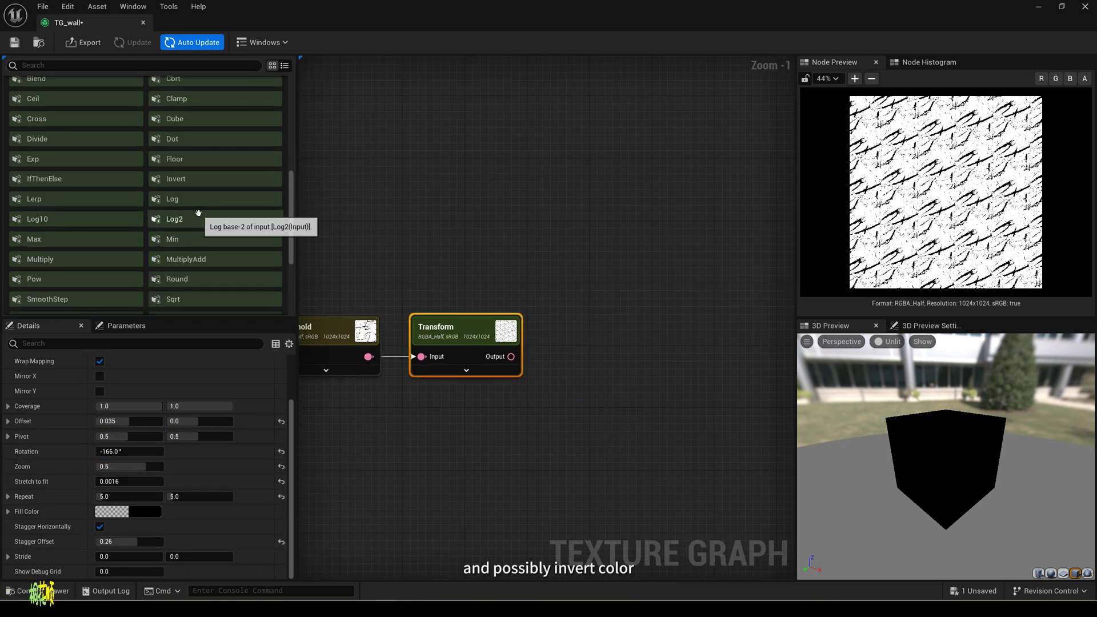
# Add an Invert node after the crack Transform and compare the previews of both nodes.
pyautogui.scroll(1, 198, 213)
pyautogui.moveTo(189, 216); pyautogui.dragTo(215, 221)
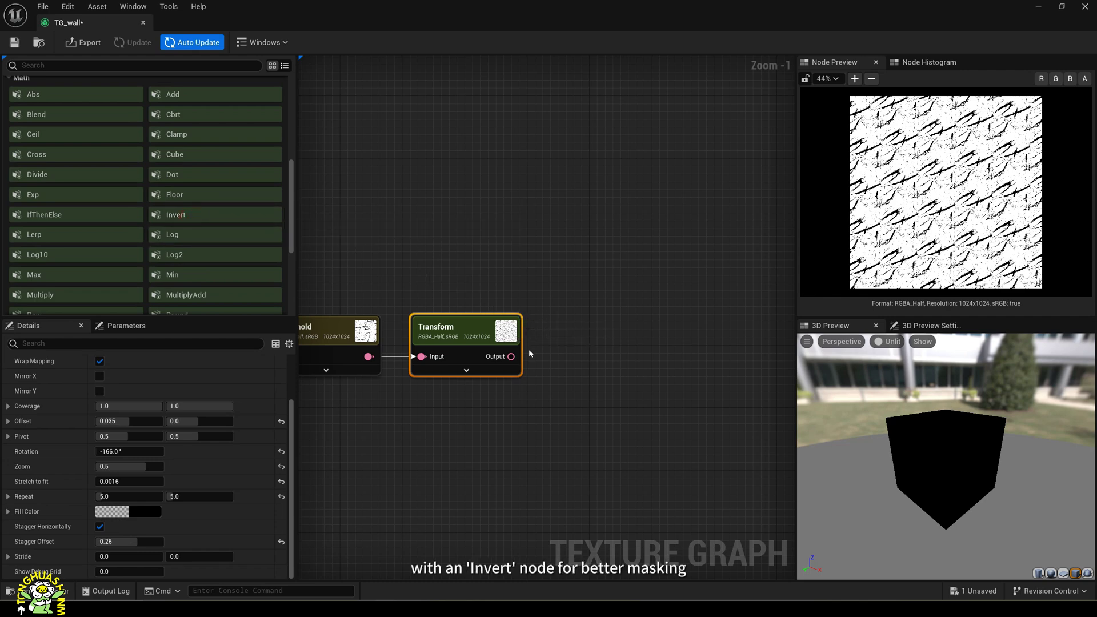
pyautogui.moveTo(528, 355); pyautogui.dragTo(578, 339)
pyautogui.click(465, 338)
pyautogui.click(571, 341)
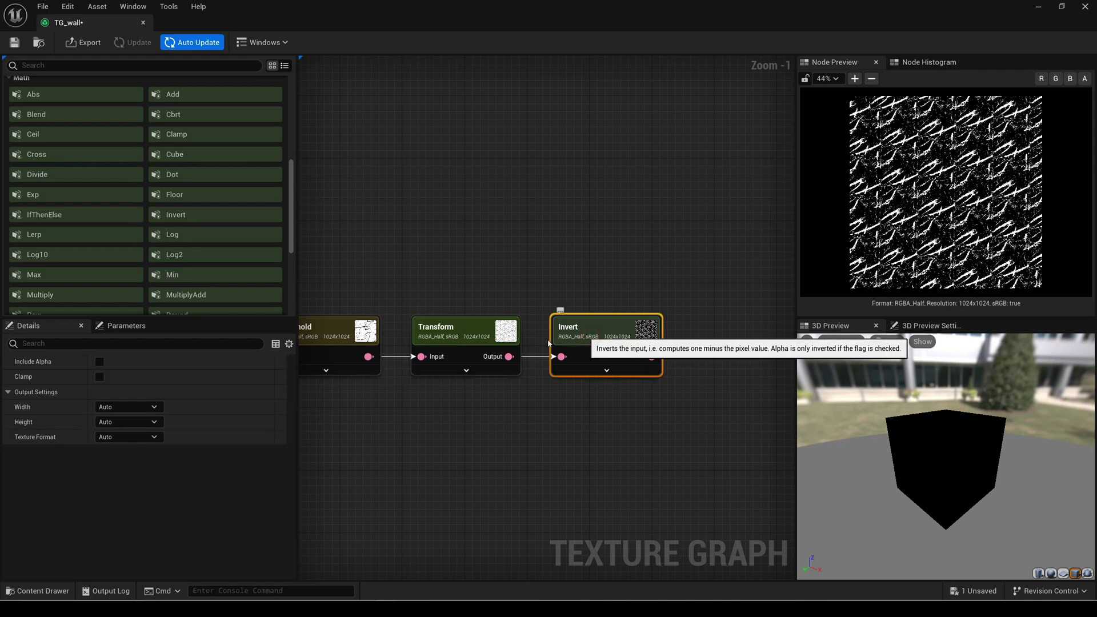
pyautogui.click(460, 334)
pyautogui.click(588, 339)
pyautogui.moveTo(686, 360); pyautogui.dragTo(556, 362, button='right')
# Add a Lerp node beside Invert and a Noise node above it.
pyautogui.scroll(2, 106, 171)
pyautogui.scroll(-6, 106, 228)
pyautogui.click(106, 254)
pyautogui.scroll(3, 106, 258)
pyautogui.click(74, 181)
pyautogui.click(514, 197)
# Set the Noise node to Perlin with Seed 100, Amplitude 8.8 and Frequency 3.68.
pyautogui.click(127, 361)
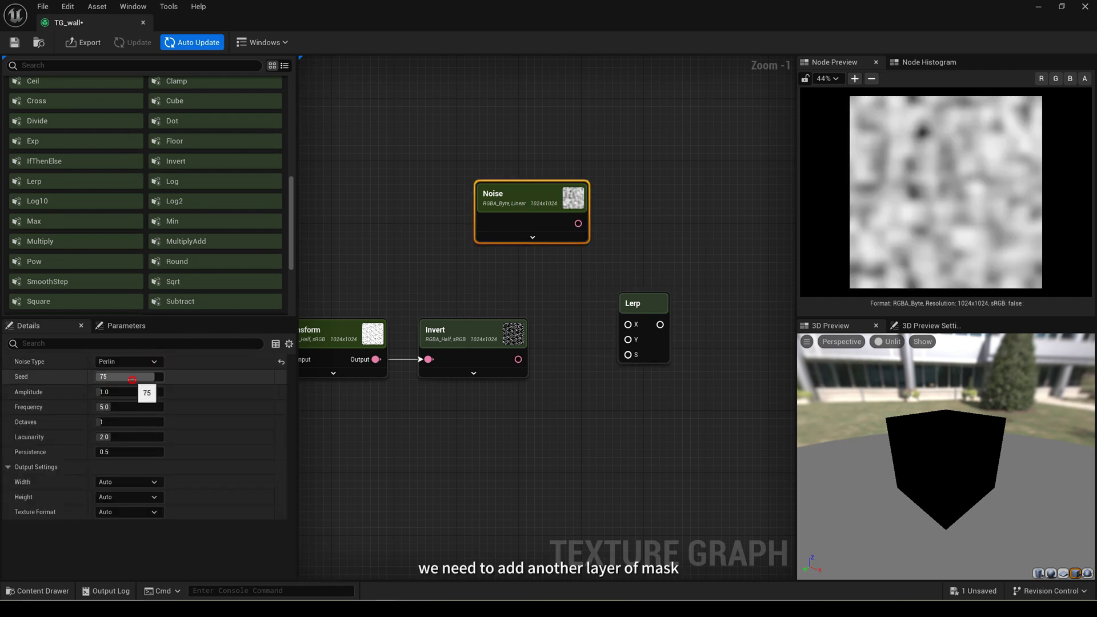
pyautogui.click(112, 382)
pyautogui.click(133, 379)
pyautogui.write('100')
pyautogui.press('Return')
pyautogui.click(133, 395)
pyautogui.write('8.8')
pyautogui.click(123, 406)
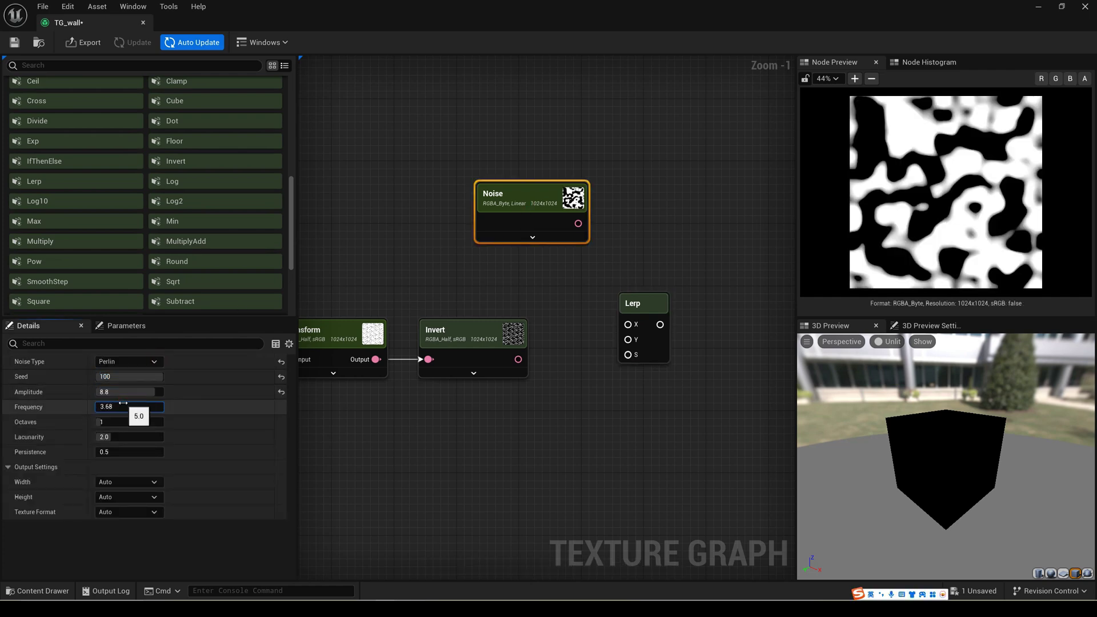
pyautogui.press('Return')
# Connect the Invert output to the Lerp's Y input and the Perlin Noise output to its S input.
pyautogui.moveTo(438, 371); pyautogui.dragTo(550, 351)
pyautogui.moveTo(443, 247); pyautogui.dragTo(550, 375)
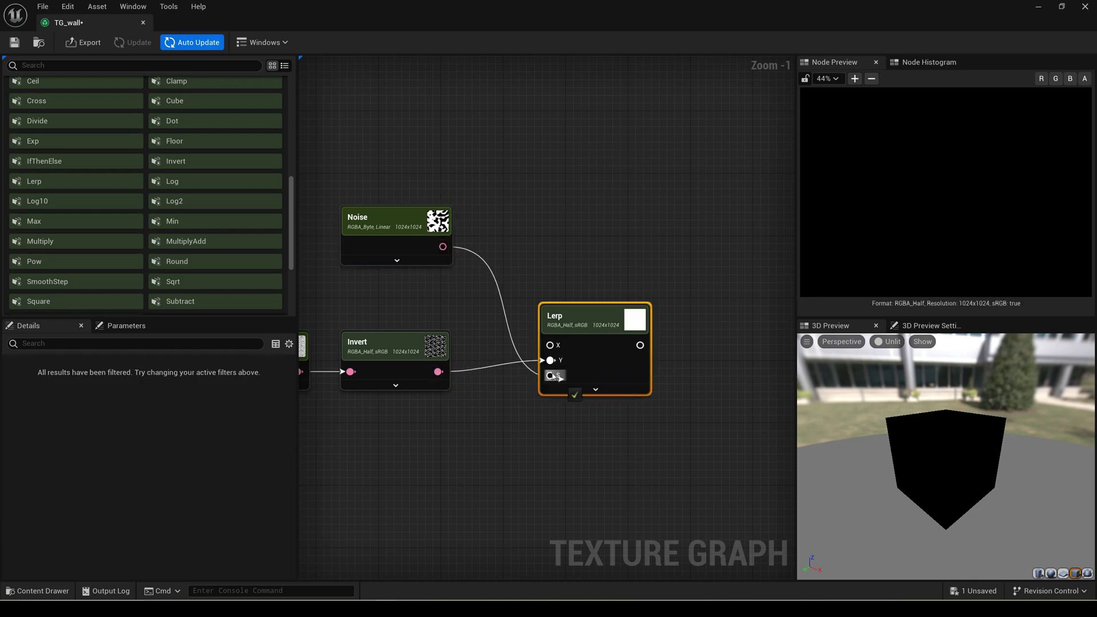
pyautogui.moveTo(577, 365); pyautogui.dragTo(540, 353)
pyautogui.moveTo(502, 406); pyautogui.dragTo(560, 410, button='right')
# Duplicate the Perlin Noise node and lower the Frequency of the copy.
pyautogui.click(590, 311)
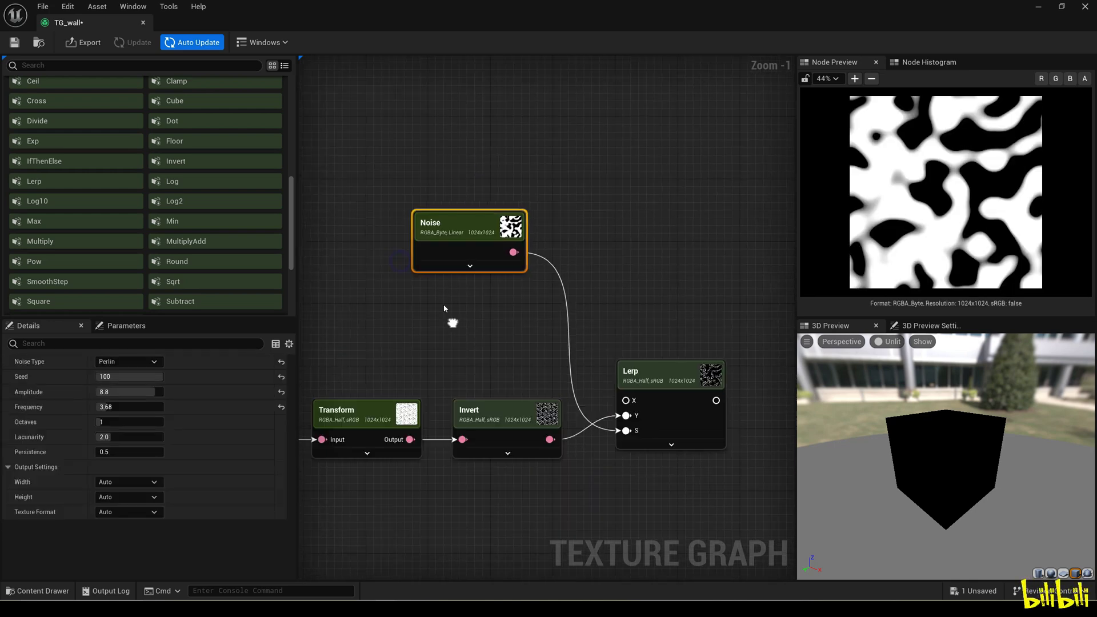
pyautogui.hotkey('ctrl', 'd')
pyautogui.moveTo(105, 407); pyautogui.dragTo(100, 406)
pyautogui.click(118, 406)
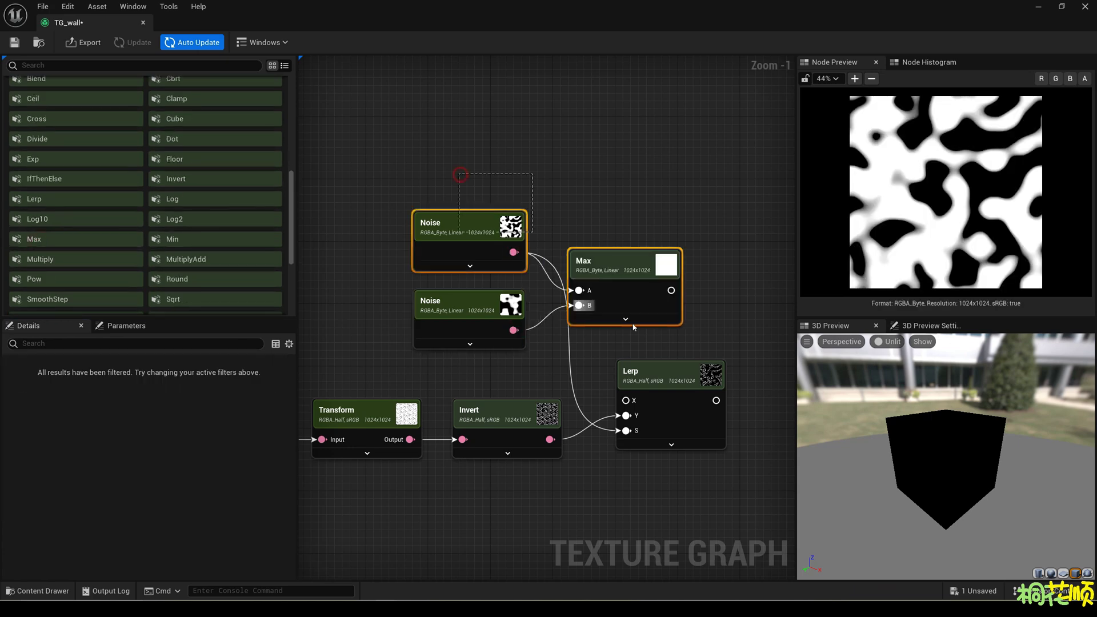
# Replace the Max node combining the two Noise nodes with a Min node and connect its output to the crack Lerp's S input.
pyautogui.click(544, 270)
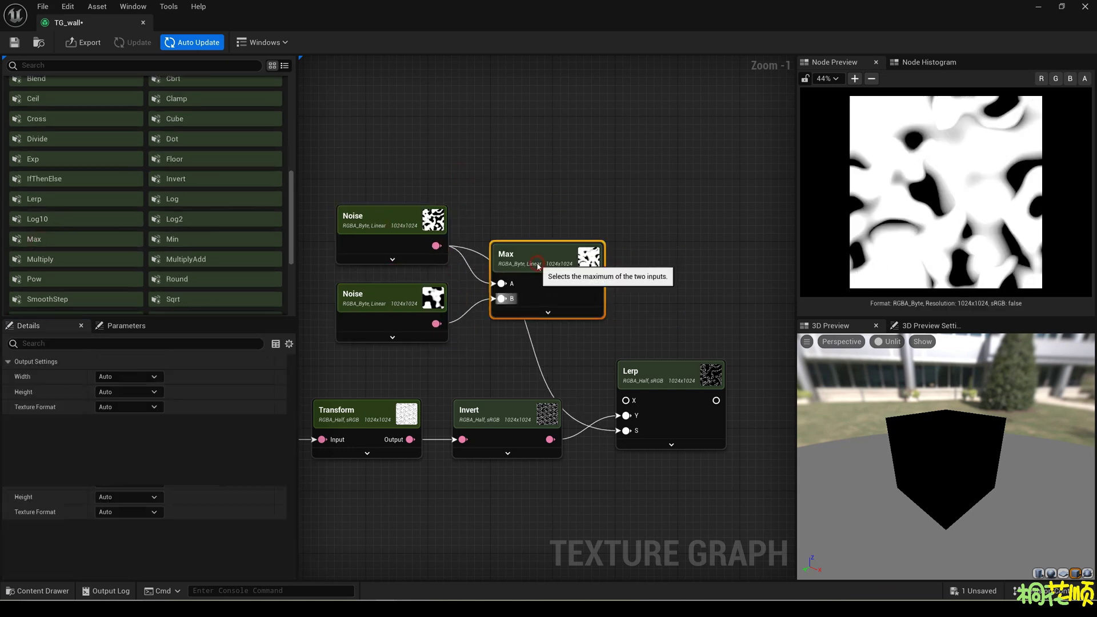
pyautogui.click(392, 222)
pyautogui.click(537, 267)
pyautogui.press('Delete')
pyautogui.scroll(2, 76, 203)
pyautogui.scroll(-2, 76, 203)
pyautogui.moveTo(188, 239); pyautogui.dragTo(478, 242)
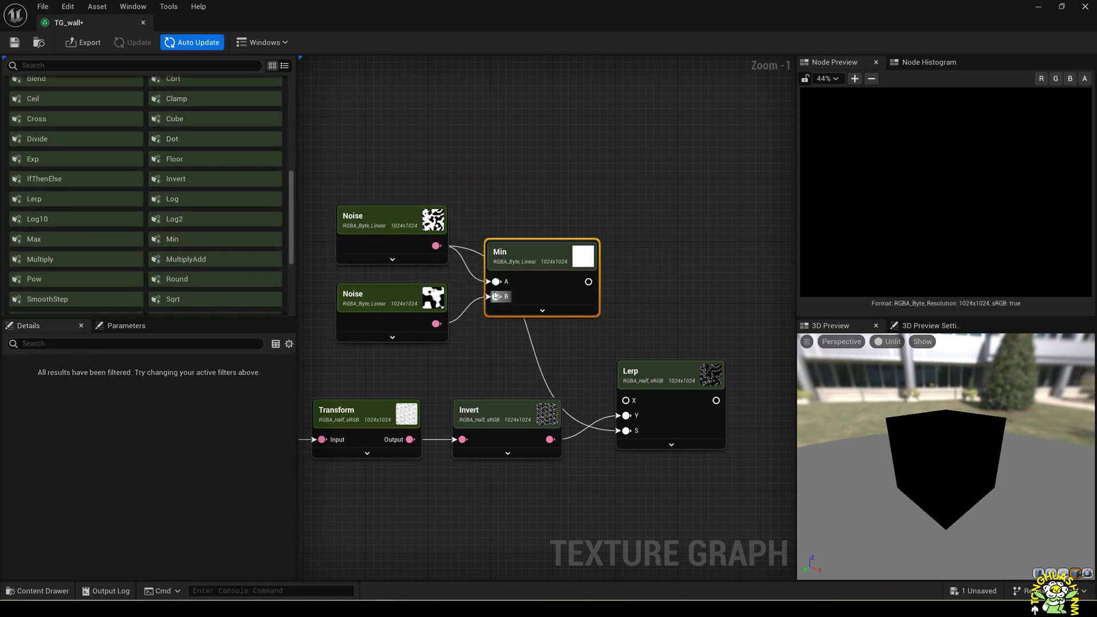
pyautogui.click(394, 223)
pyautogui.click(534, 264)
pyautogui.moveTo(588, 281); pyautogui.dragTo(626, 430)
pyautogui.click(651, 378)
# Add another Lerp node, connecting the crack mask Lerp to its S input and the brick colour Lerp to its X input.
pyautogui.moveTo(515, 414); pyautogui.dragTo(402, 323, button='right')
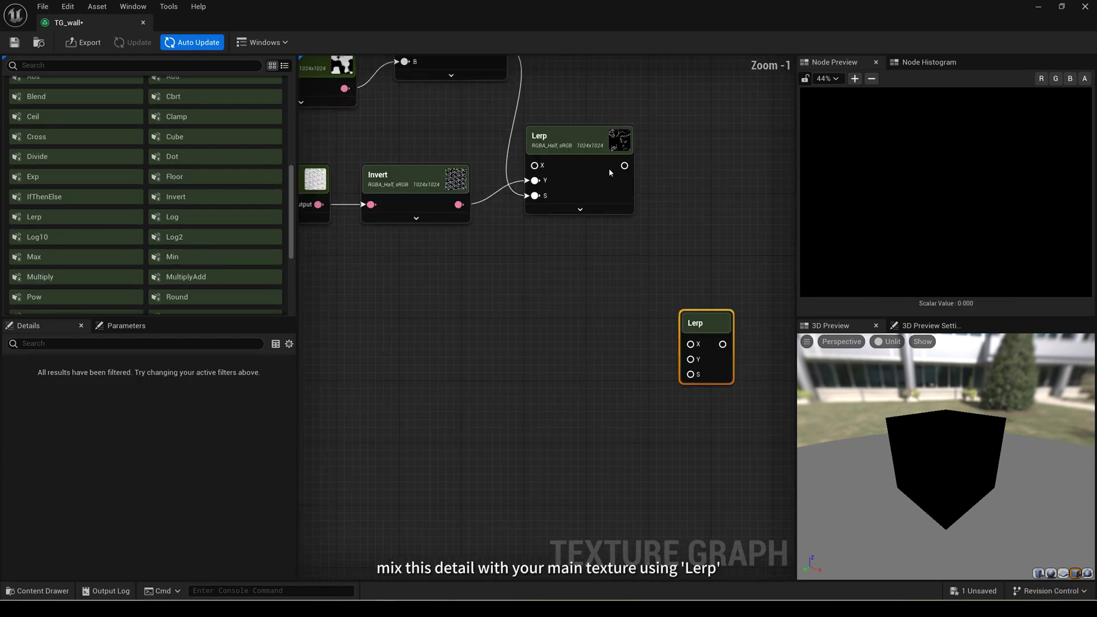
pyautogui.moveTo(624, 165); pyautogui.dragTo(690, 375)
pyautogui.moveTo(461, 387); pyautogui.dragTo(514, 313, button='right')
pyautogui.scroll(-3, 350, 385)
pyautogui.moveTo(350, 385); pyautogui.dragTo(386, 369, button='right')
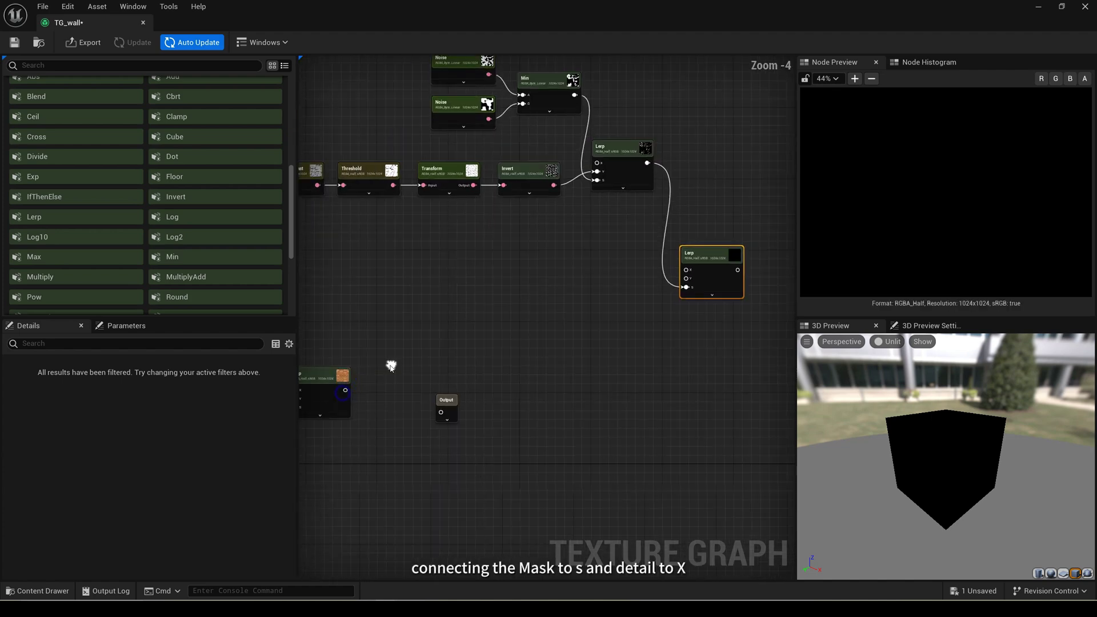
pyautogui.moveTo(345, 390); pyautogui.dragTo(686, 273)
pyautogui.scroll(4, 707, 269)
pyautogui.moveTo(567, 247); pyautogui.dragTo(525, 269, button='right')
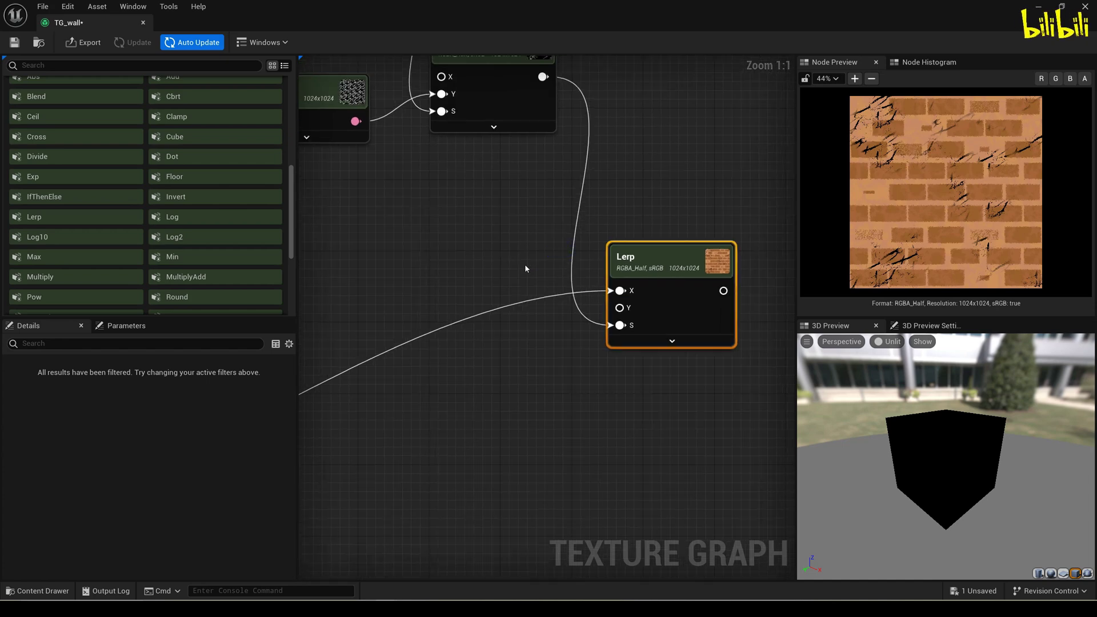
# Add a Color node set to a dark pink, hex sRGB BE7A66FF, and connect it to the new Lerp's Y input.
pyautogui.scroll(5, 41, 163)
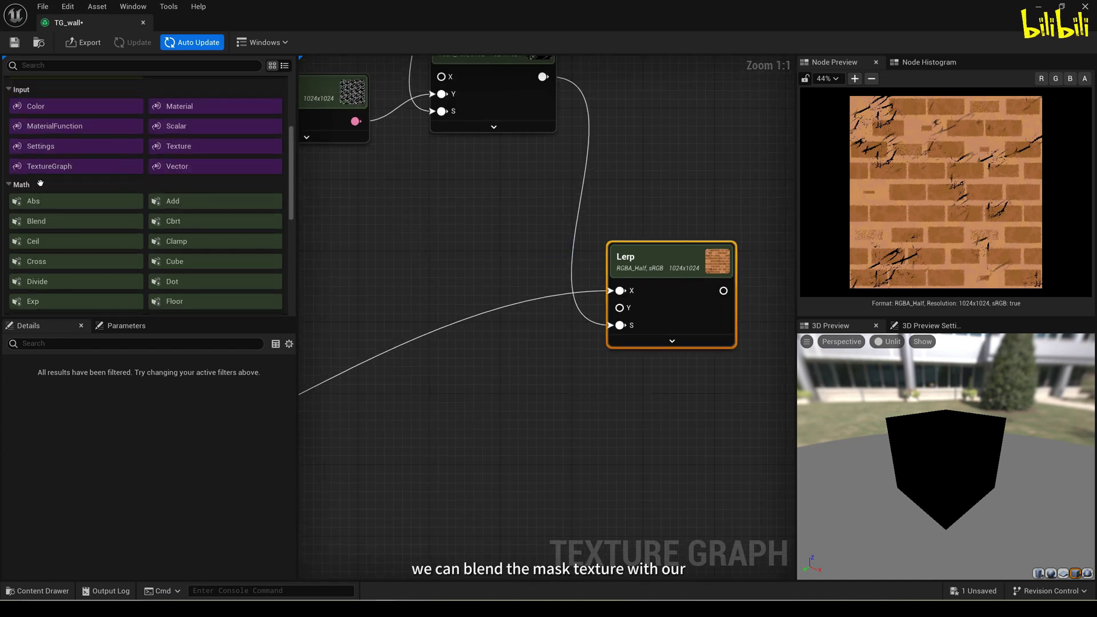
pyautogui.moveTo(41, 162); pyautogui.dragTo(520, 273)
pyautogui.click(513, 306)
pyautogui.click(737, 416)
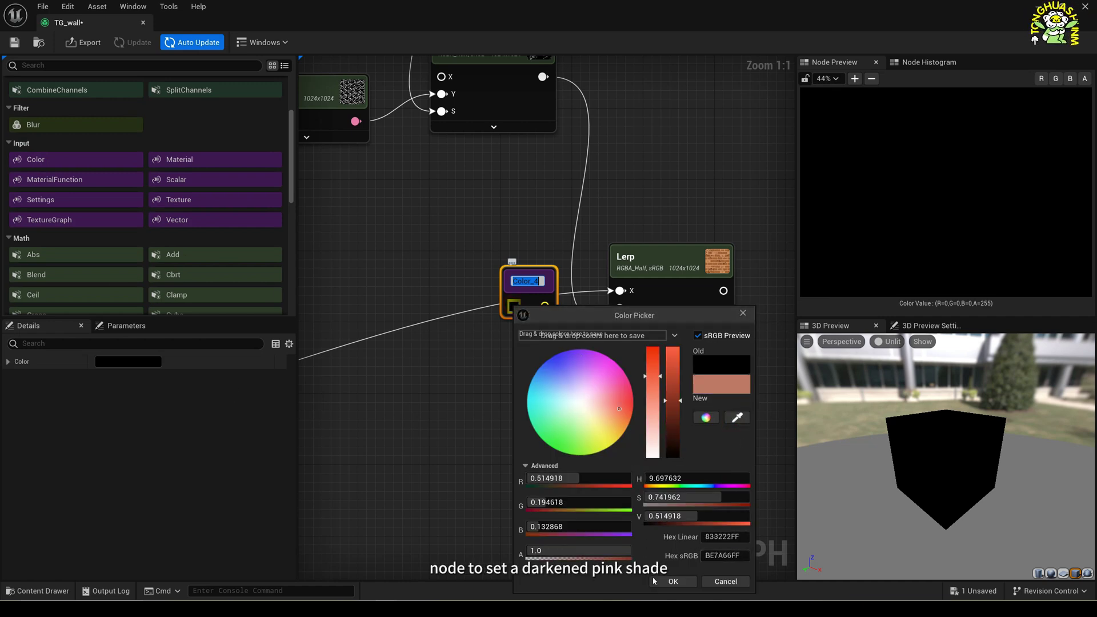
pyautogui.click(673, 581)
pyautogui.moveTo(541, 306); pyautogui.dragTo(614, 311)
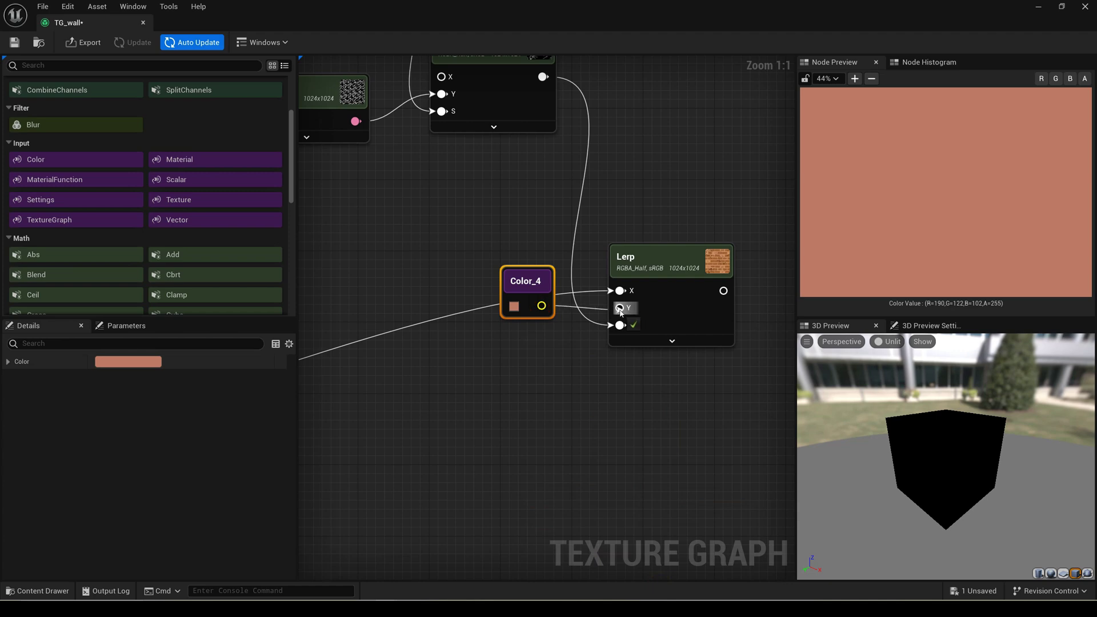
pyautogui.click(656, 254)
# Group the brick mask nodes in a comment and the base colour nodes in another comment named baseColor.
pyautogui.scroll(-9, 594, 331)
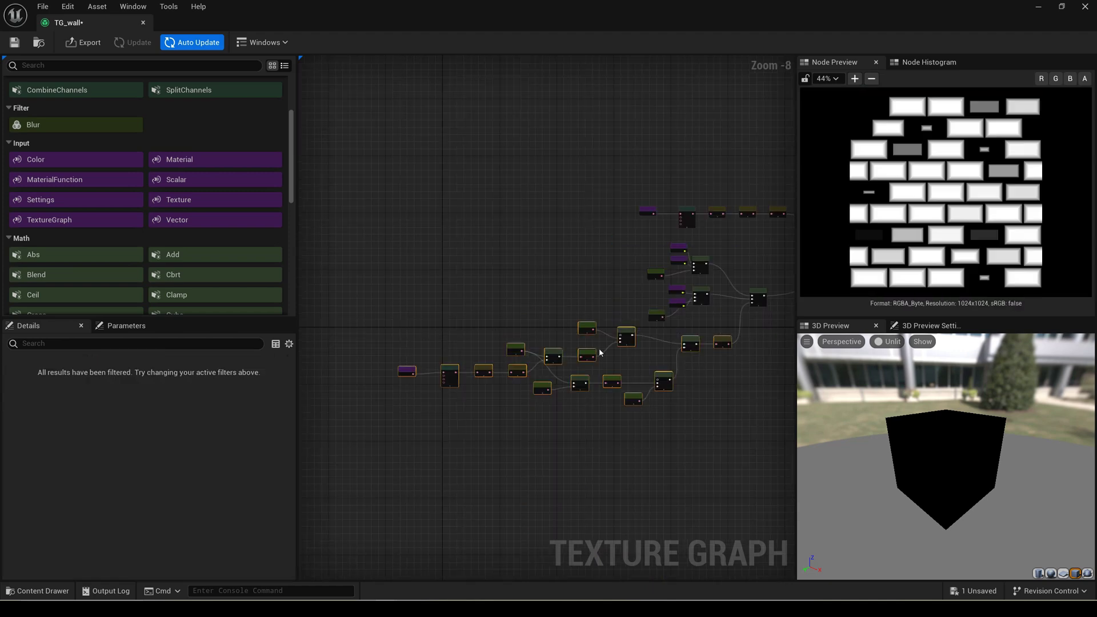
pyautogui.press('c')
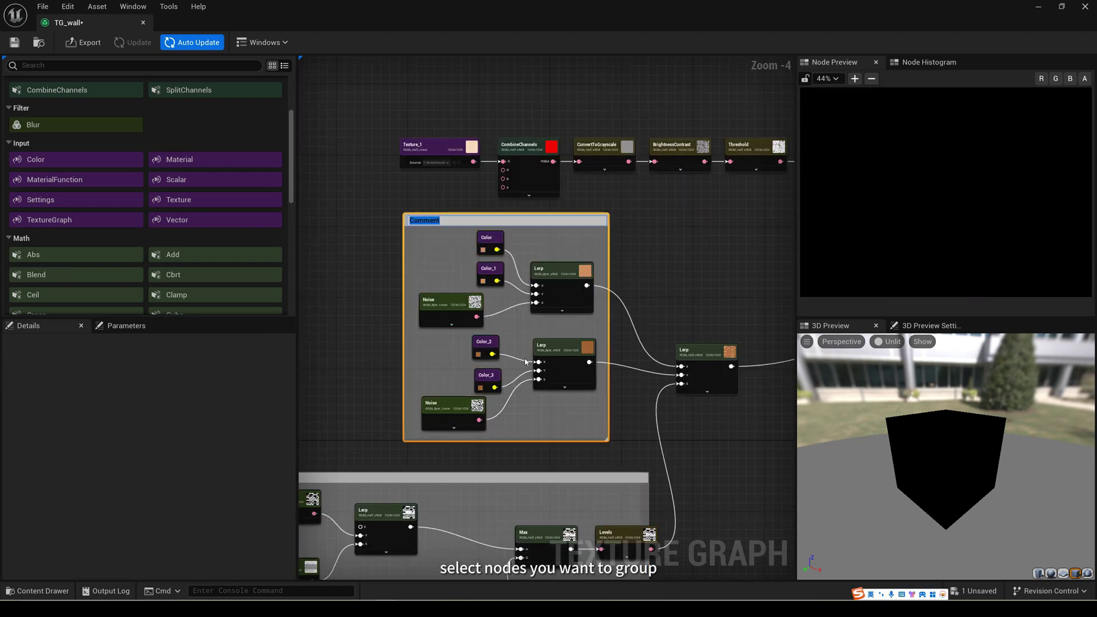
pyautogui.scroll(1, 546, 193)
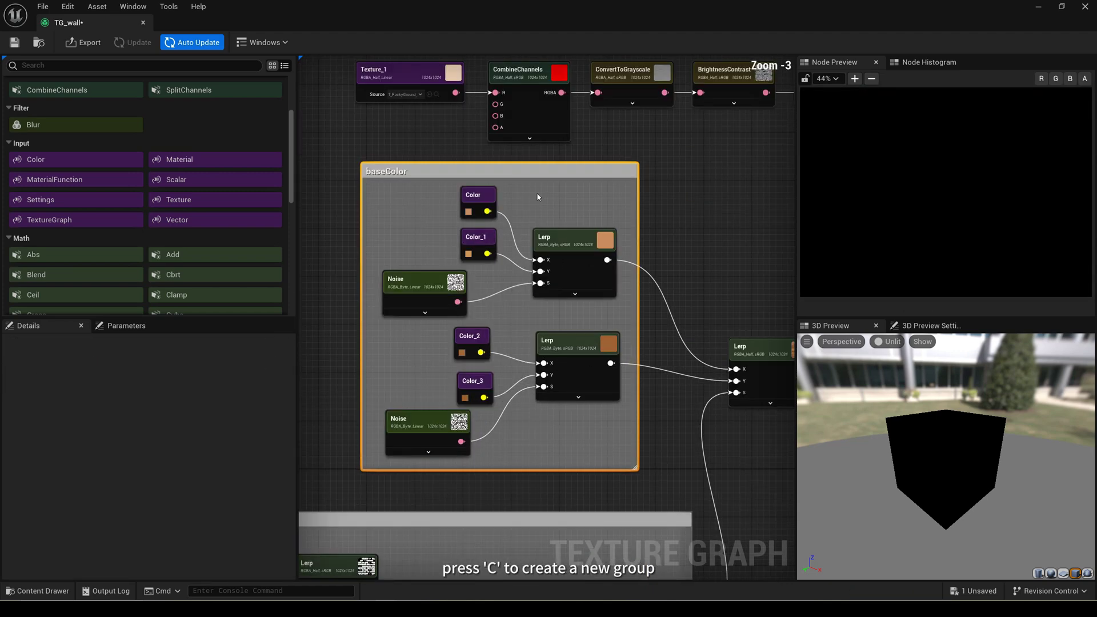
# Group the crack nodes in a comment named rockyMask and move the group above the baseColor comment.
pyautogui.scroll(-4, 546, 193)
pyautogui.moveTo(546, 193); pyautogui.dragTo(461, 303, button='right')
pyautogui.scroll(1, 398, 196)
pyautogui.moveTo(398, 196); pyautogui.dragTo(608, 305)
pyautogui.write('c')
pyautogui.write('rockyMask')
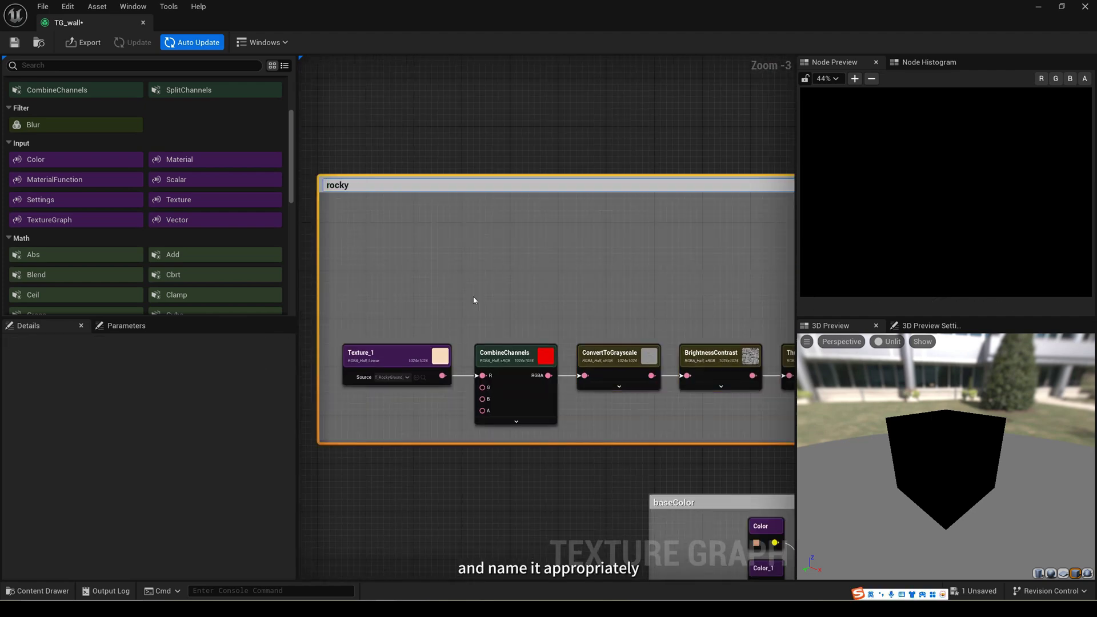
pyautogui.press('Return')
pyautogui.scroll(-6, 487, 184)
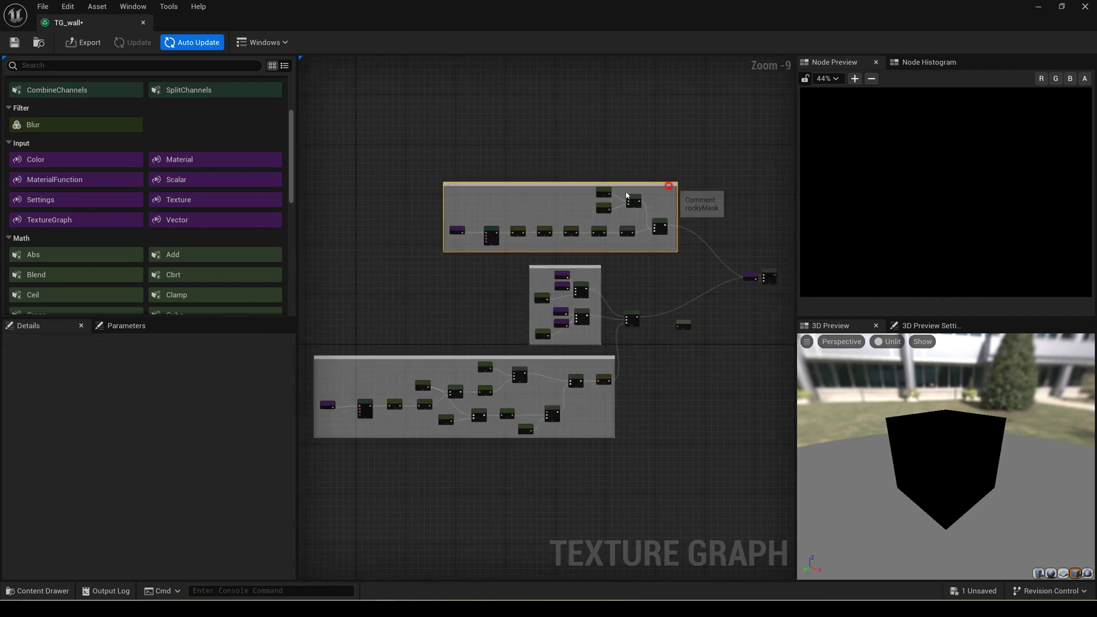
pyautogui.moveTo(656, 184); pyautogui.dragTo(583, 189)
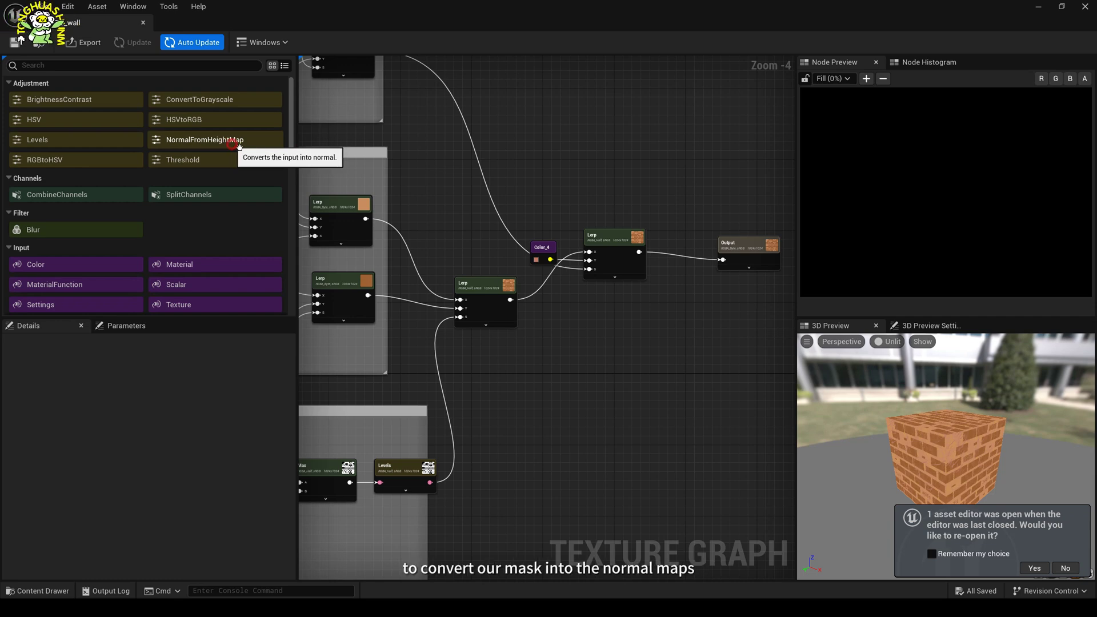
# Add a NormalFromHeightMap node and a Lerp node with the brick mask Levels in X and the crack mask in S.
pyautogui.moveTo(265, 156); pyautogui.dragTo(674, 346)
pyautogui.click(485, 416)
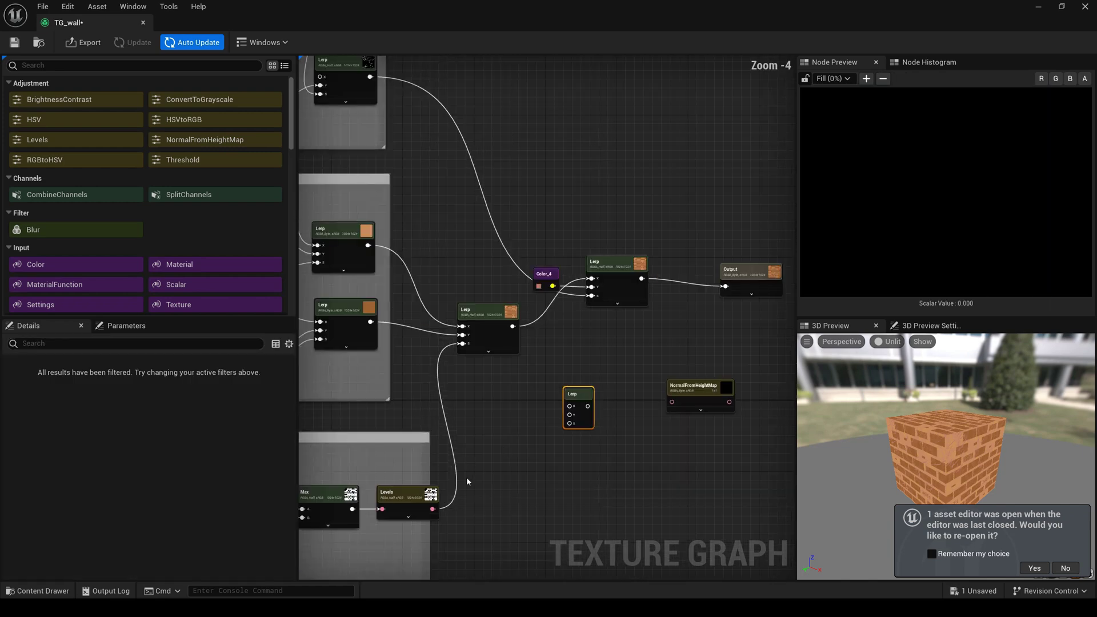
pyautogui.moveTo(476, 393); pyautogui.dragTo(479, 433, button='right')
pyautogui.moveTo(572, 464); pyautogui.dragTo(572, 462)
pyautogui.moveTo(572, 464); pyautogui.dragTo(498, 399, button='right')
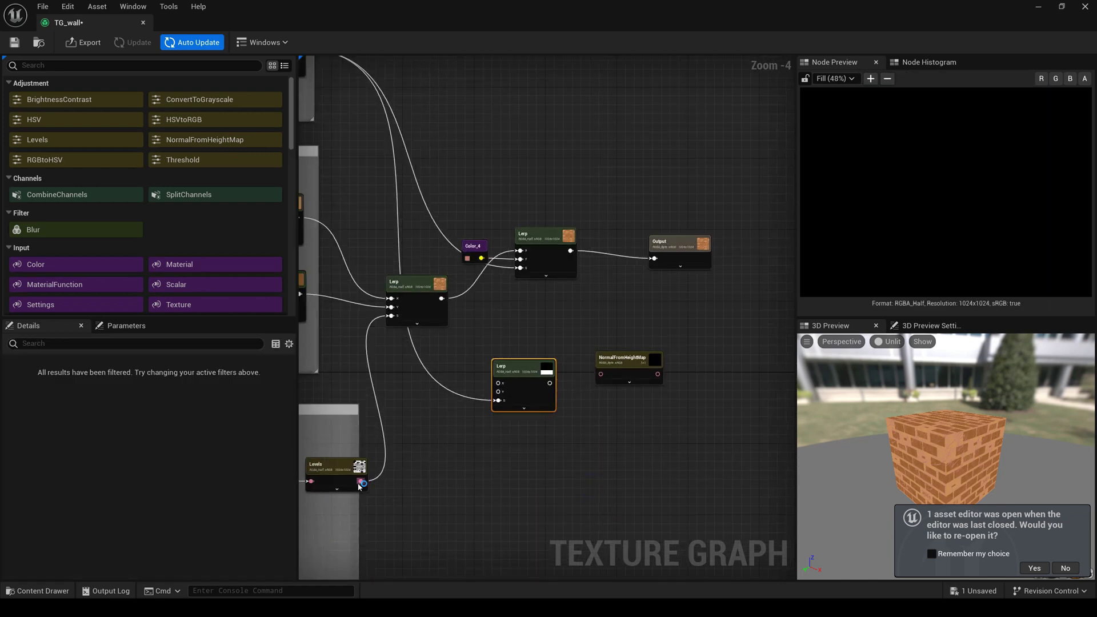
pyautogui.moveTo(363, 482); pyautogui.dragTo(497, 383)
pyautogui.moveTo(497, 384); pyautogui.dragTo(463, 346, button='right')
pyautogui.scroll(1, 489, 332)
# Connect the mask Lerp's output to the NormalFromHeightMap node and preview the normal map.
pyautogui.moveTo(489, 333); pyautogui.dragTo(593, 344)
pyautogui.moveTo(602, 322); pyautogui.dragTo(567, 307)
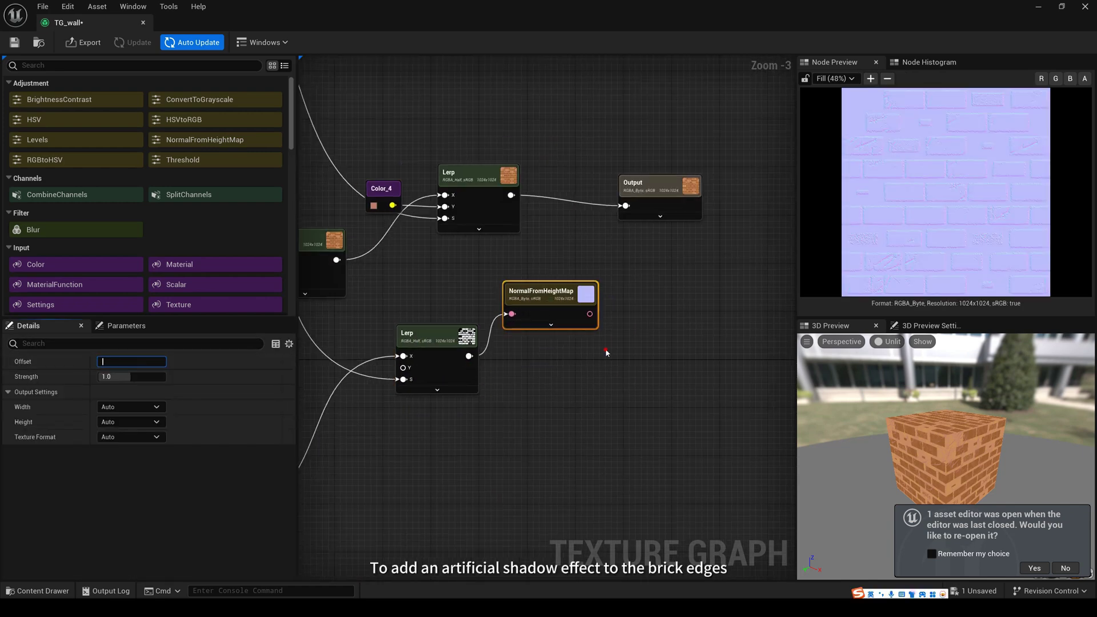
pyautogui.click(605, 353)
pyautogui.click(555, 299)
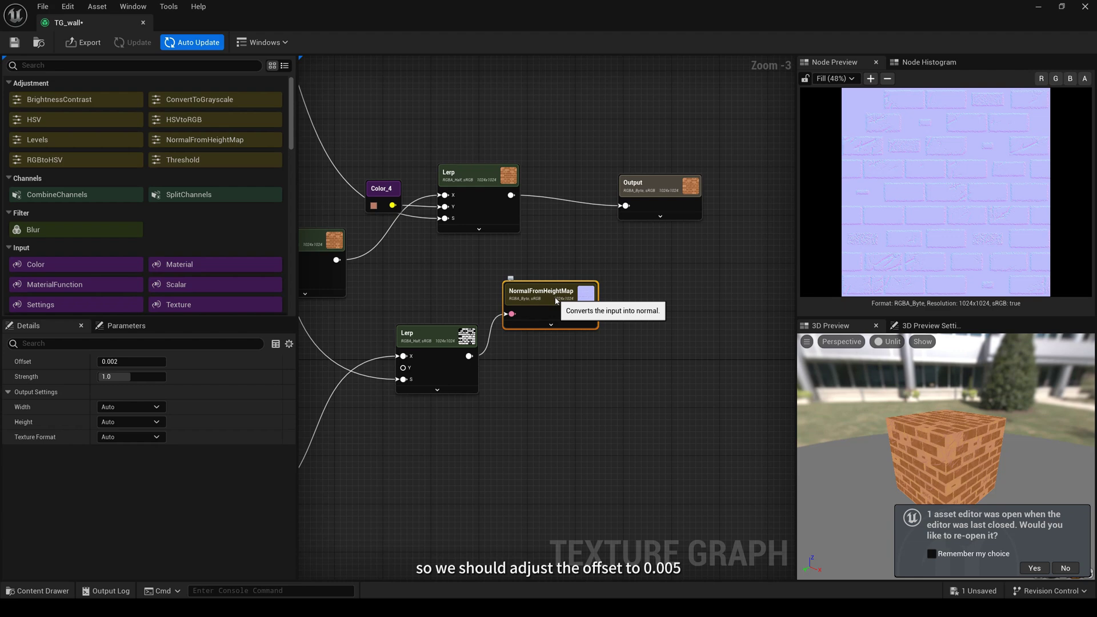
# Set the NormalFromHeightMap node's Offset to 0.005 and its Strength to 0.18.
pyautogui.click(124, 361)
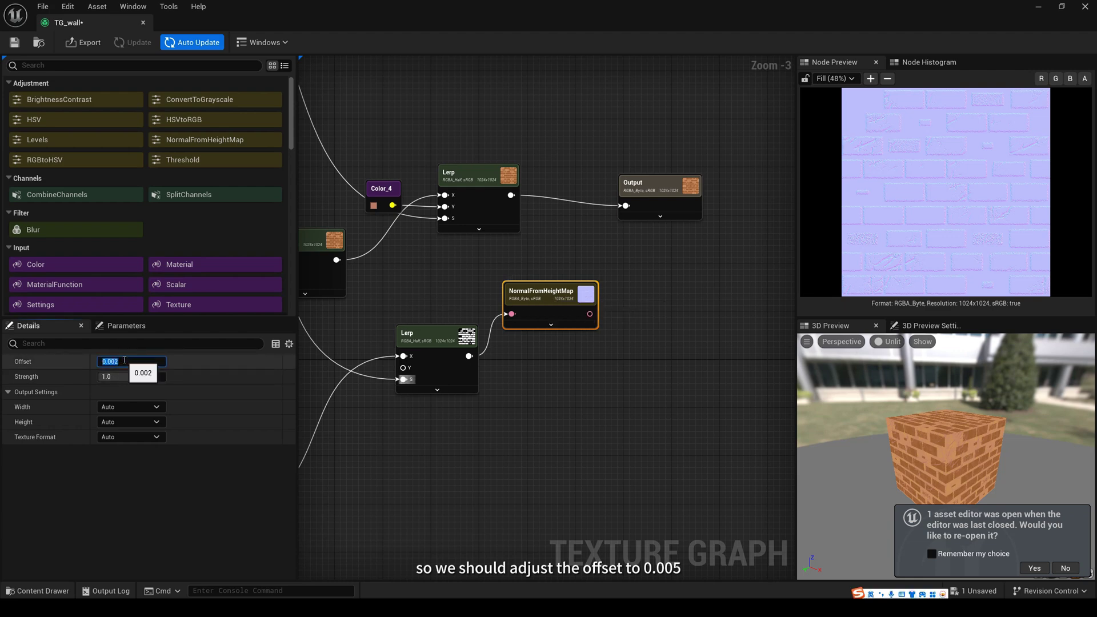
pyautogui.write('0.005')
pyautogui.click(116, 377)
pyautogui.write('0')
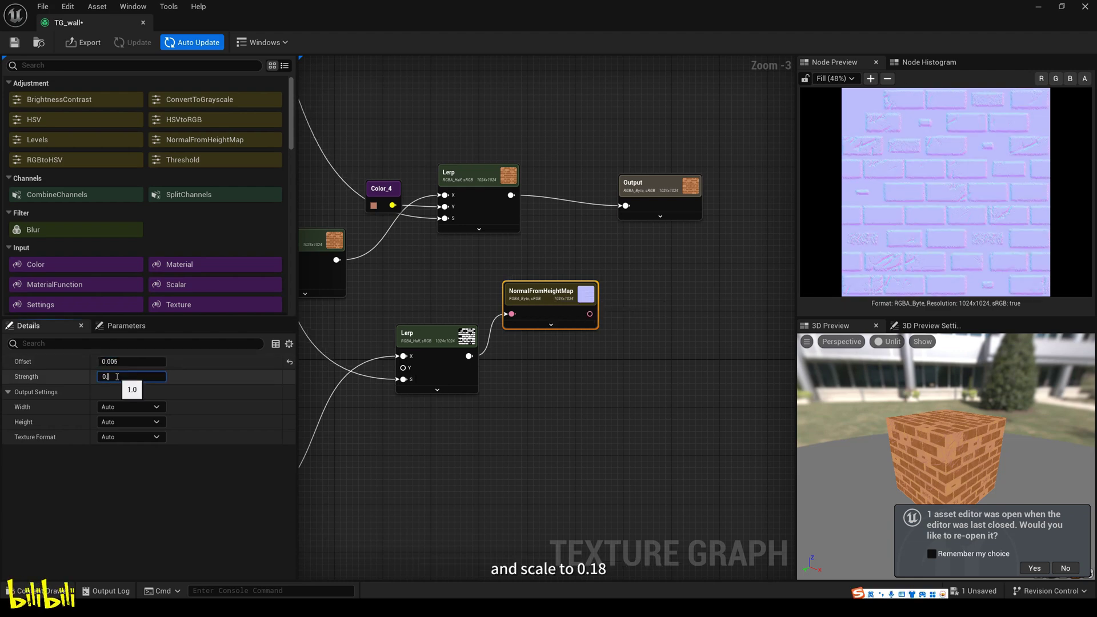
pyautogui.write('.18')
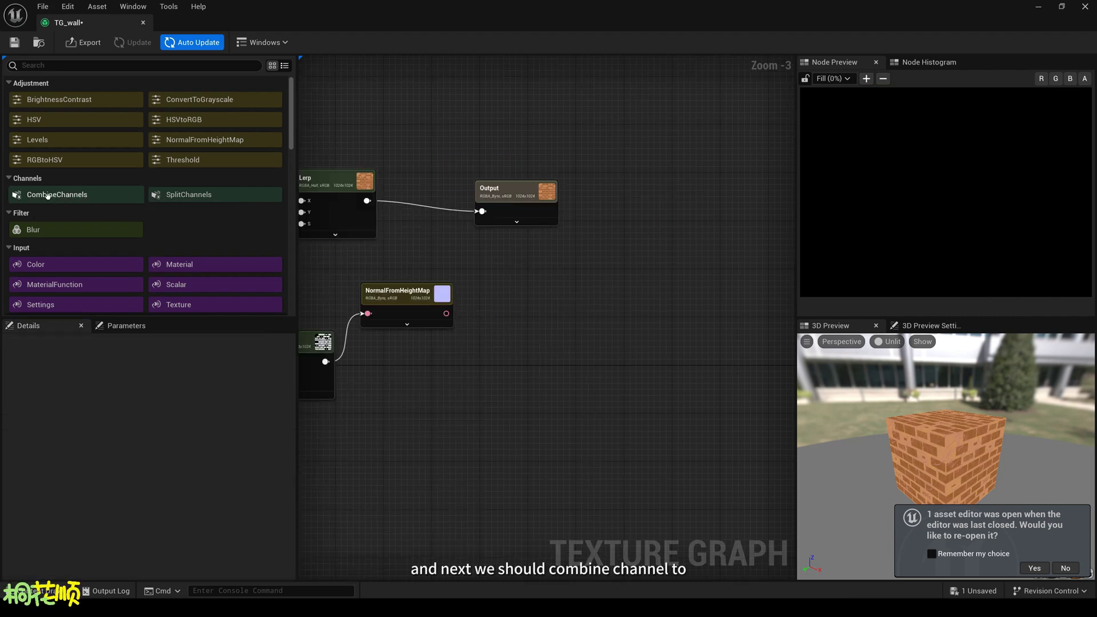
# Add a CombineChannels node with NormalFromHeightMap in its B input, followed by a ConvertToGrayscale node.
pyautogui.click(33, 194)
pyautogui.moveTo(433, 282); pyautogui.dragTo(493, 279)
pyautogui.moveTo(446, 314); pyautogui.dragTo(498, 334)
pyautogui.moveTo(537, 341); pyautogui.dragTo(467, 350, button='right')
pyautogui.moveTo(179, 99); pyautogui.dragTo(531, 316)
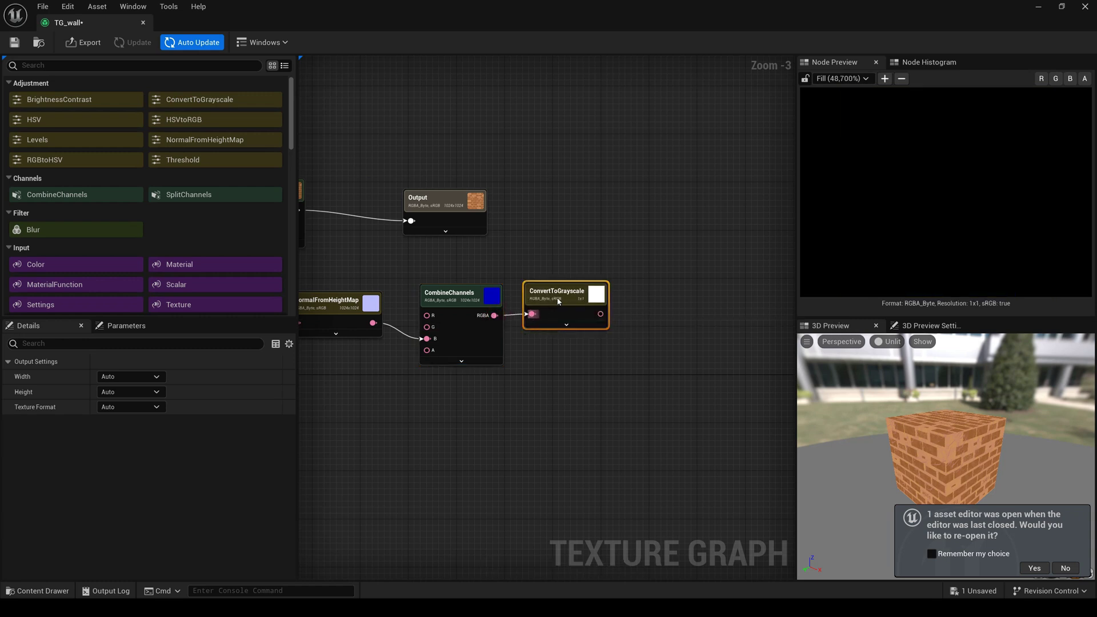
pyautogui.moveTo(545, 237); pyautogui.dragTo(471, 251, button='right')
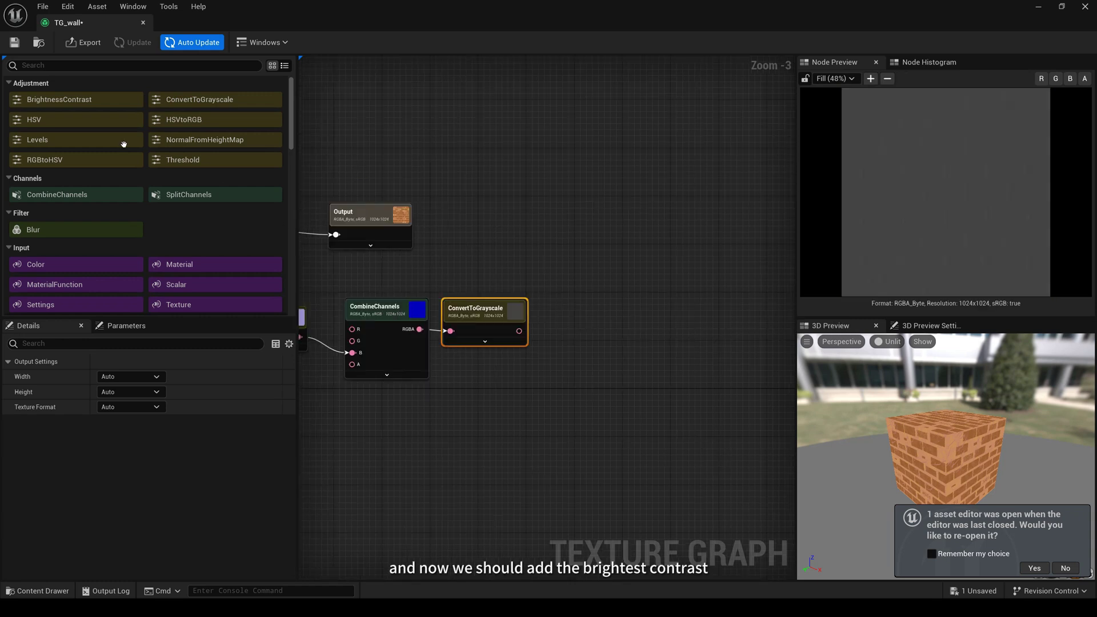
# Add a BrightnessContrast node after ConvertToGrayscale, with Brightness 0.17 and Contrast 5.22.
pyautogui.moveTo(44, 100); pyautogui.dragTo(562, 337)
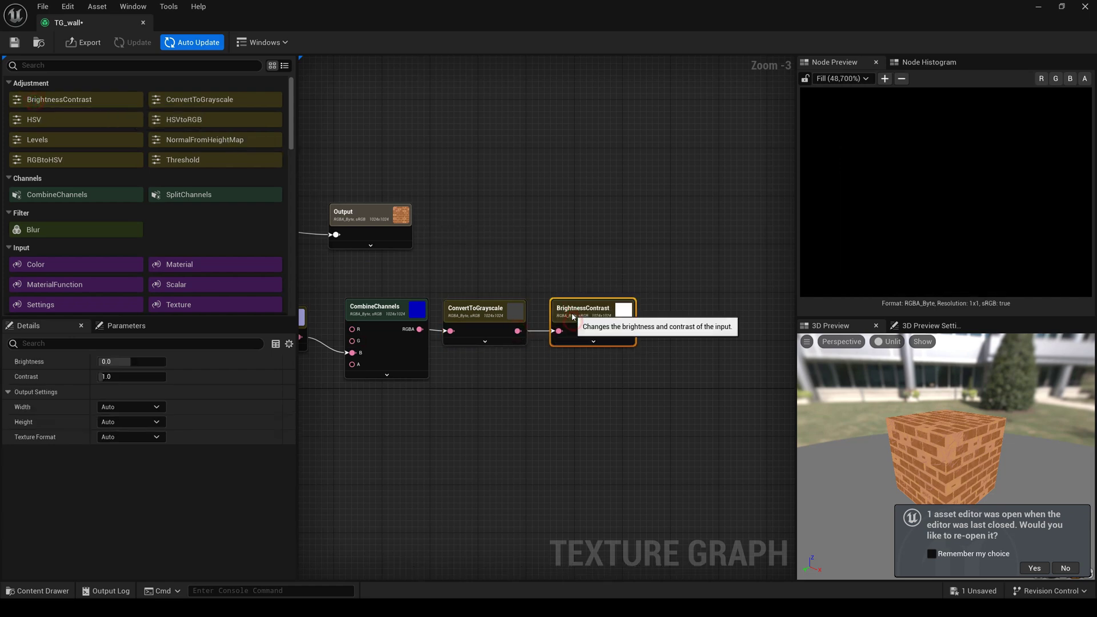
pyautogui.click(127, 362)
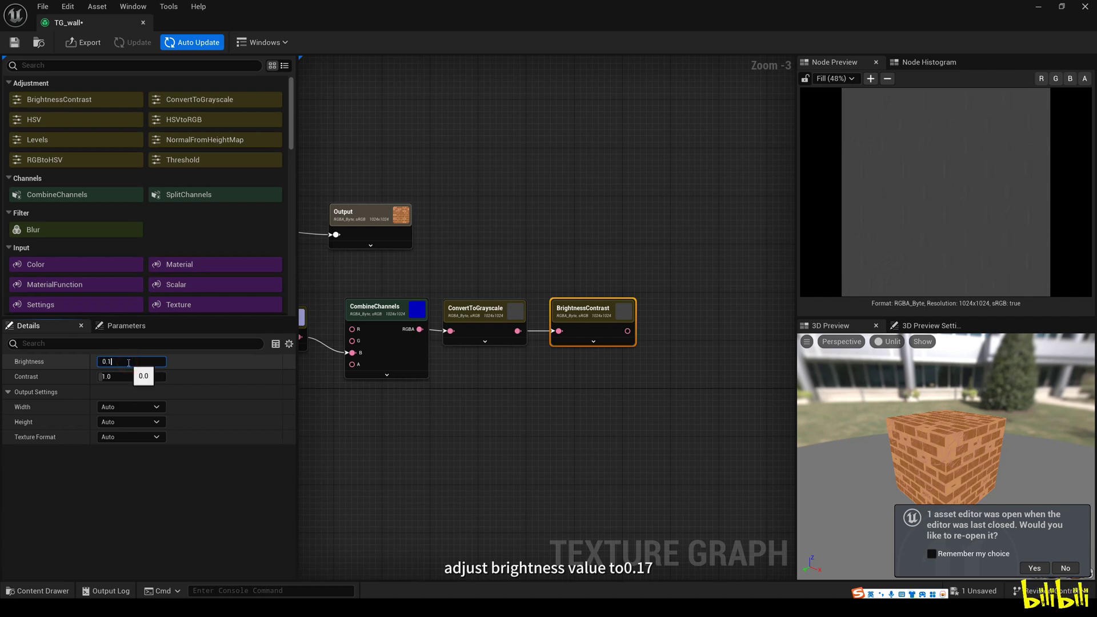
pyautogui.press('Return')
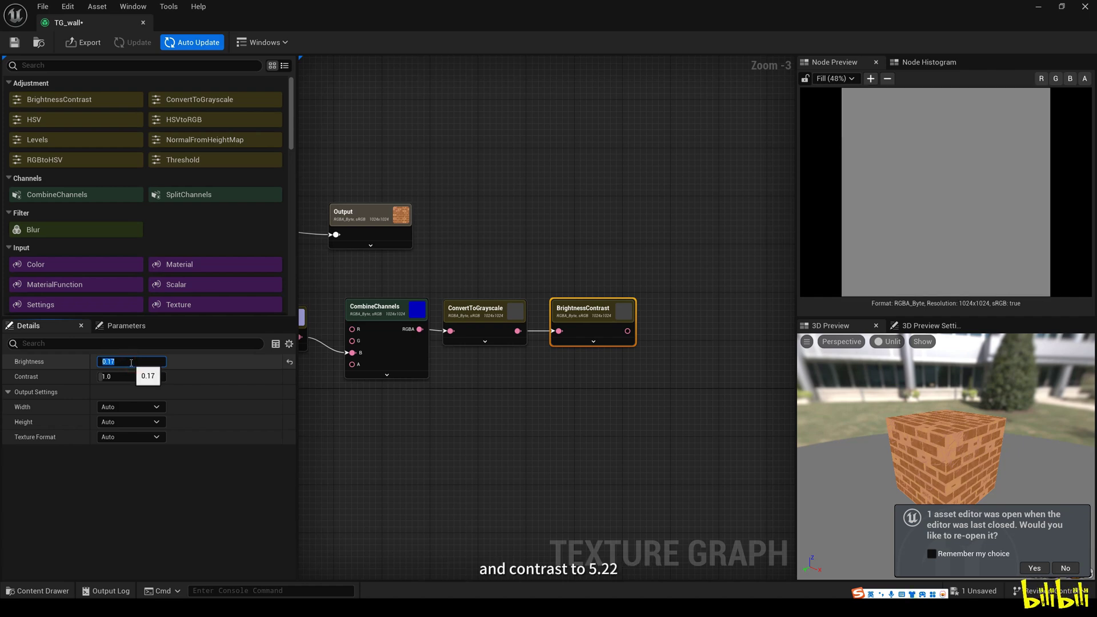
pyautogui.click(131, 377)
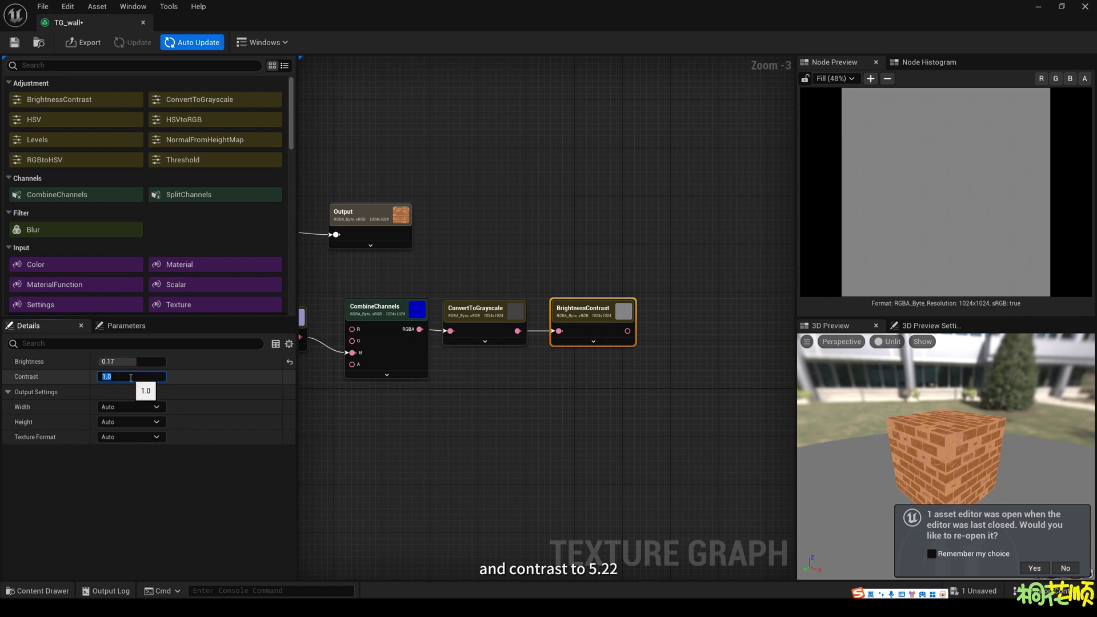
pyautogui.write('5.22')
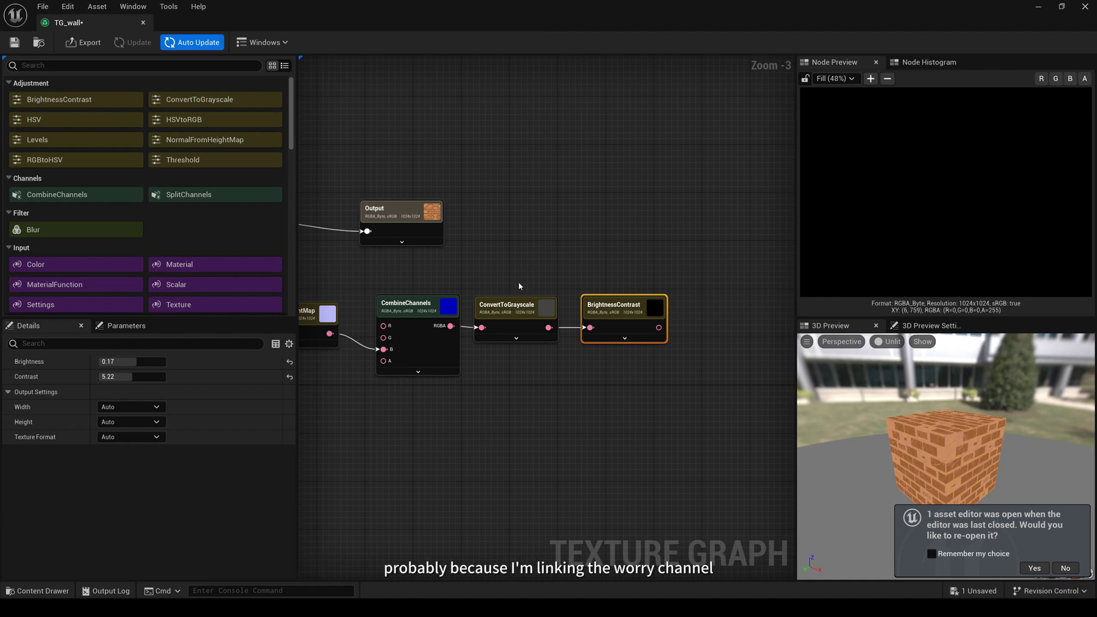
# Move the normal map connection to the G input of CombineChannels and set the NormalFromHeightMap Strength to 1.18.
pyautogui.moveTo(438, 266); pyautogui.dragTo(560, 269, button='right')
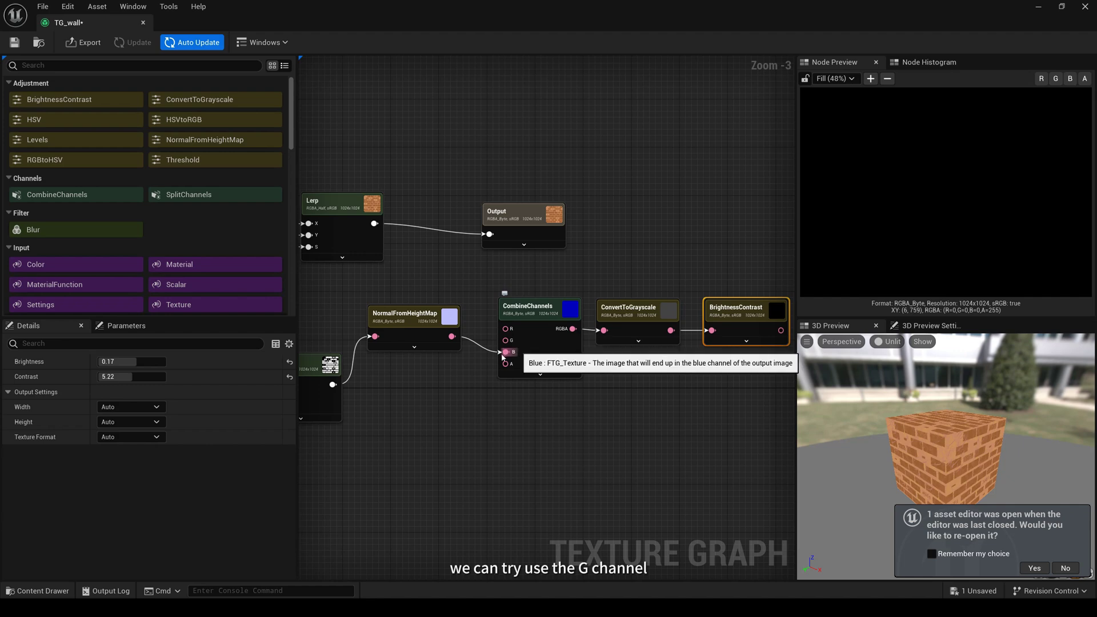
pyautogui.keyDown('alt'); pyautogui.click(519, 354); pyautogui.keyUp('alt')
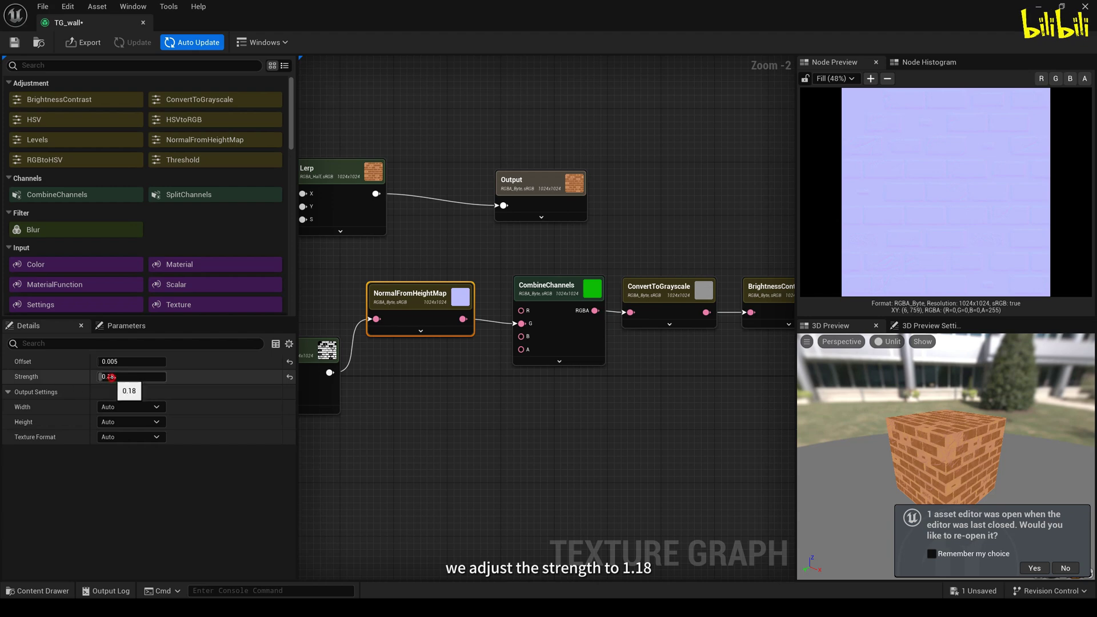
pyautogui.write('8')
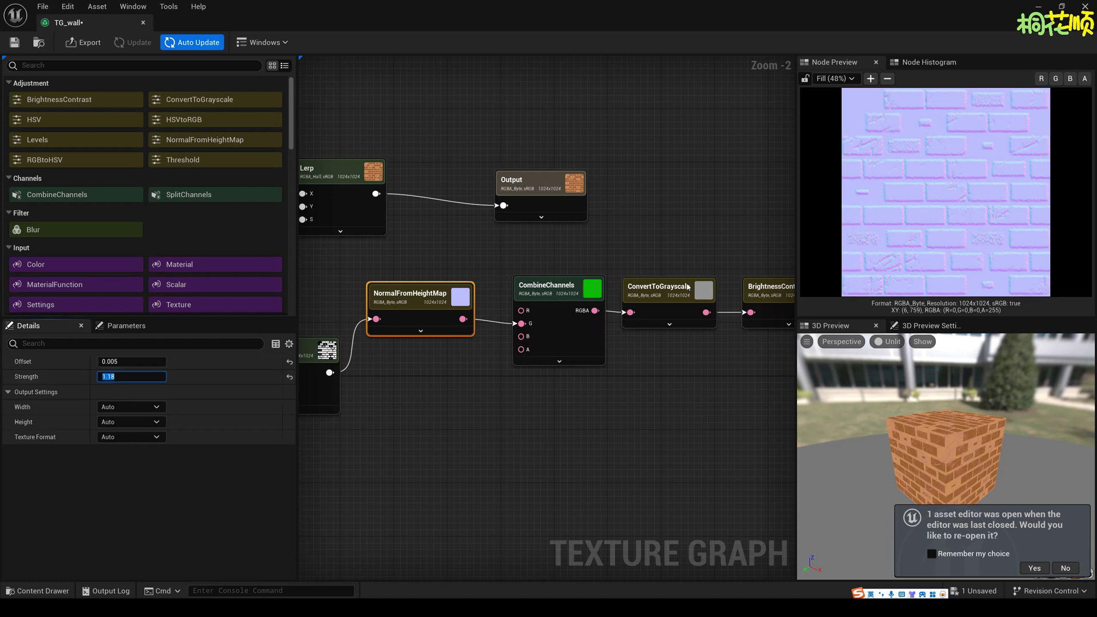
pyautogui.moveTo(723, 299); pyautogui.dragTo(658, 297, button='right')
pyautogui.click(702, 293)
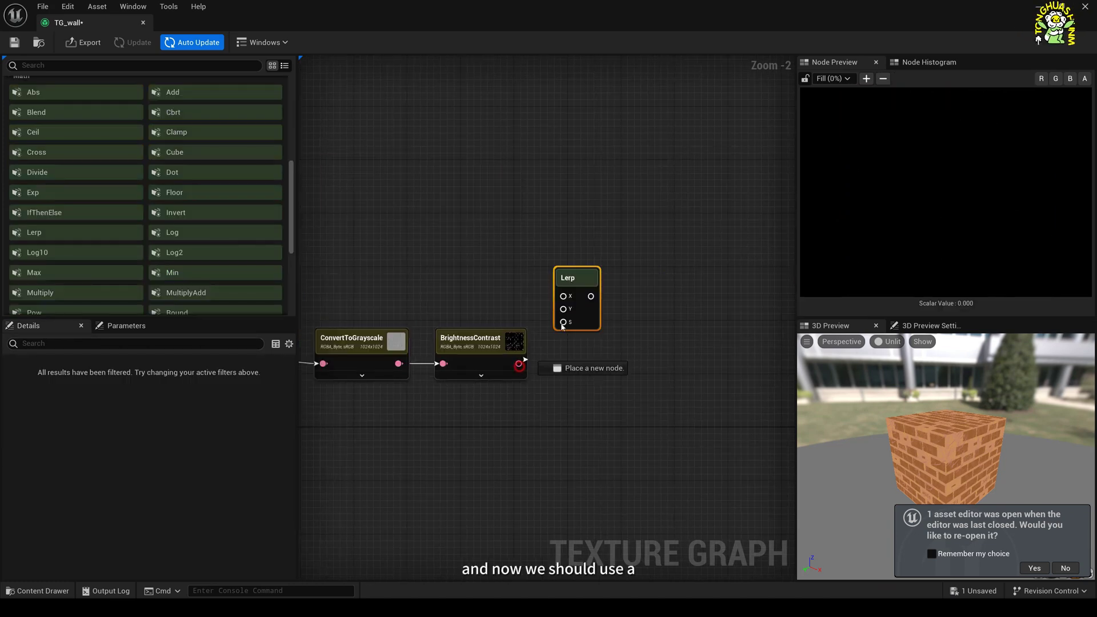
# Add a Lerp node after BrightnessContrast and connect the BrightnessContrast output to its S input.
pyautogui.moveTo(526, 366); pyautogui.dragTo(564, 329)
pyautogui.scroll(-4, 605, 280)
pyautogui.moveTo(463, 277); pyautogui.dragTo(451, 306, button='right')
pyautogui.scroll(2, 451, 305)
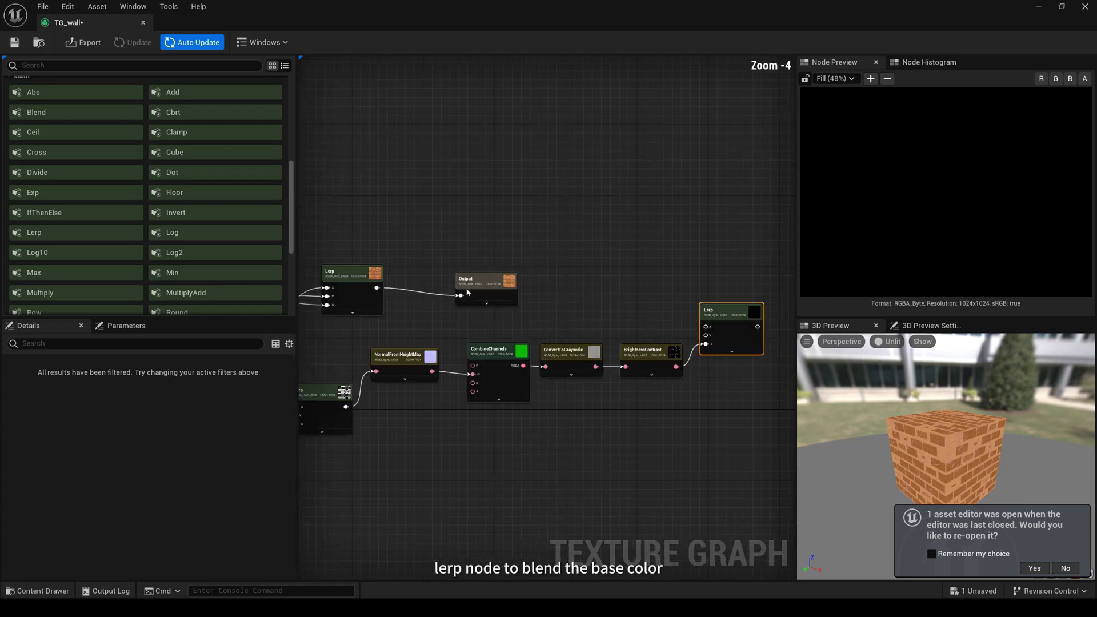
# Move the Output node farther along the graph and connect the base-color Lerp's output to the new Lerp's X input.
pyautogui.moveTo(473, 279); pyautogui.dragTo(736, 249)
pyautogui.moveTo(674, 277); pyautogui.dragTo(437, 296, button='right')
pyautogui.moveTo(486, 266); pyautogui.dragTo(680, 317)
pyautogui.moveTo(298, 320); pyautogui.dragTo(354, 313, button='right')
pyautogui.moveTo(319, 299); pyautogui.dragTo(649, 339)
pyautogui.scroll(5, 674, 365)
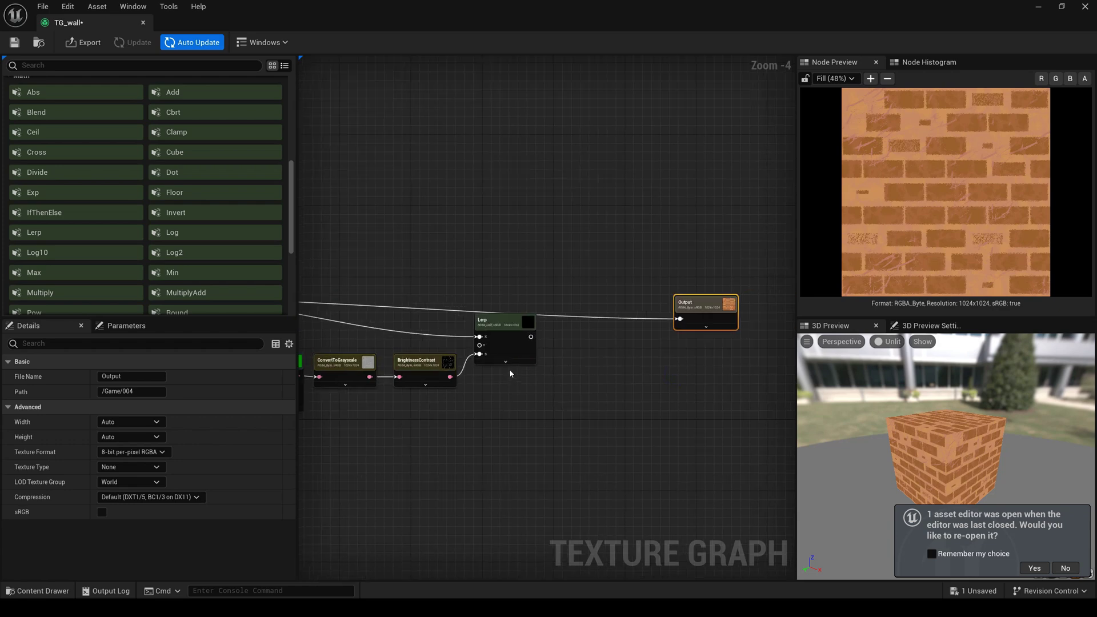
# Compare the node previews of the base-color Lerp and the new shadow Lerp.
pyautogui.click(686, 355)
pyautogui.moveTo(628, 350); pyautogui.dragTo(484, 370, button='right')
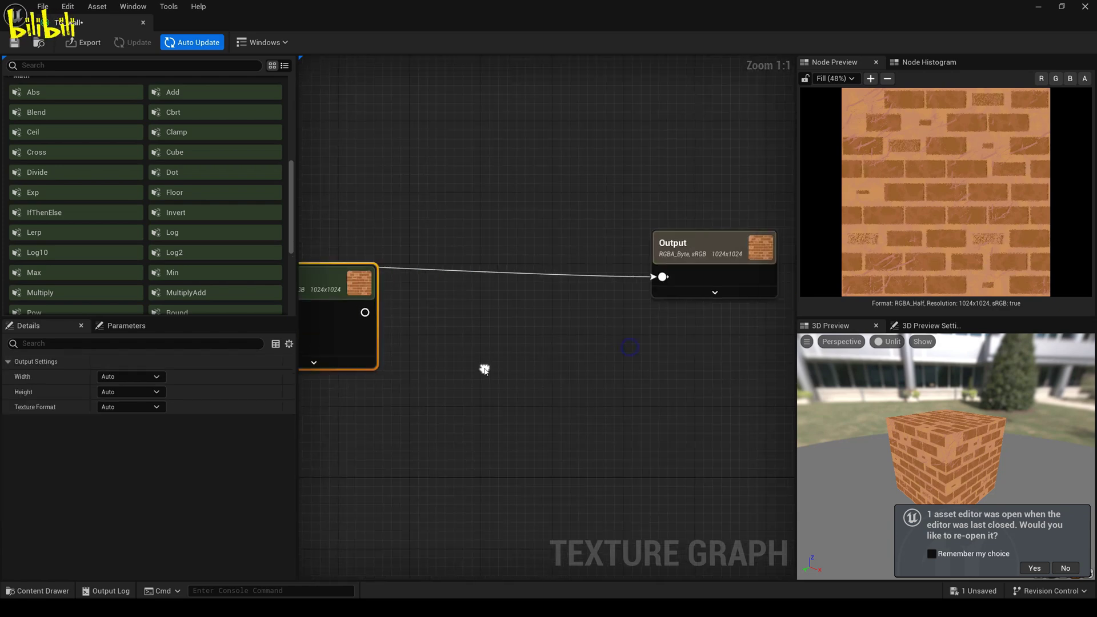
pyautogui.scroll(-5, 323, 331)
pyautogui.moveTo(323, 331); pyautogui.dragTo(600, 324, button='right')
pyautogui.moveTo(487, 275); pyautogui.dragTo(548, 331)
pyautogui.moveTo(526, 304); pyautogui.dragTo(416, 316, button='right')
pyautogui.moveTo(417, 316); pyautogui.dragTo(627, 314)
pyautogui.scroll(4, 639, 308)
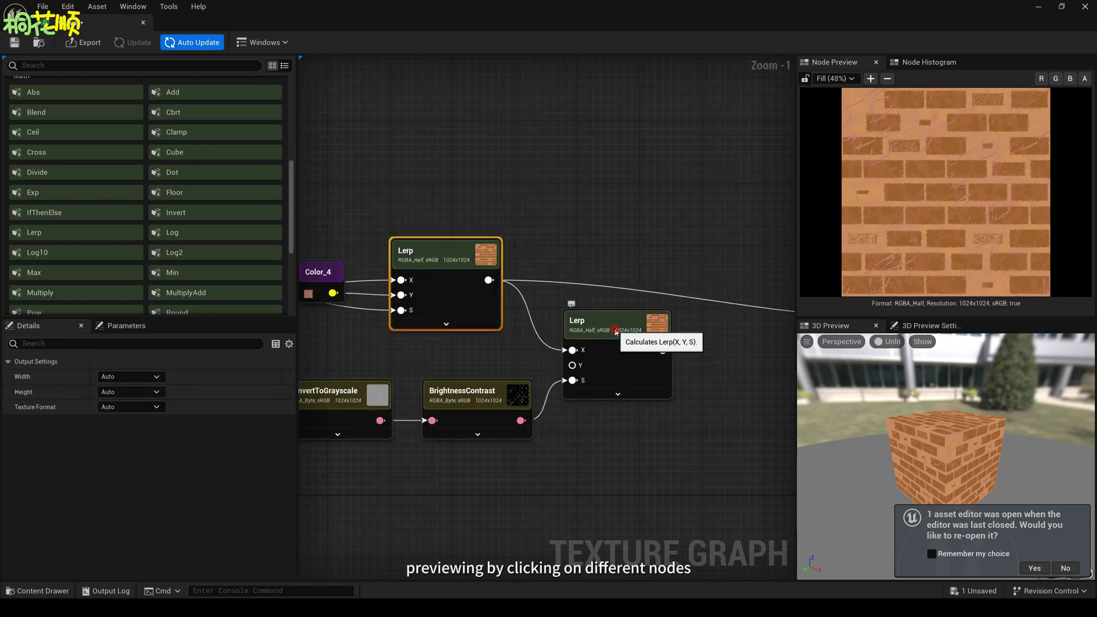
pyautogui.click(614, 329)
pyautogui.click(514, 270)
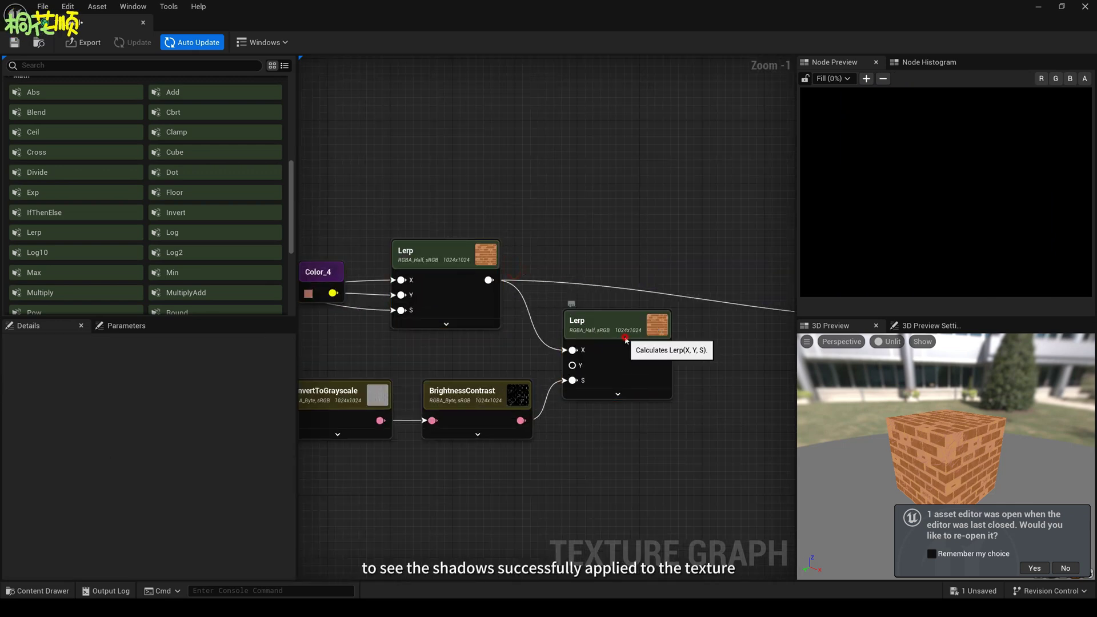
pyautogui.click(622, 336)
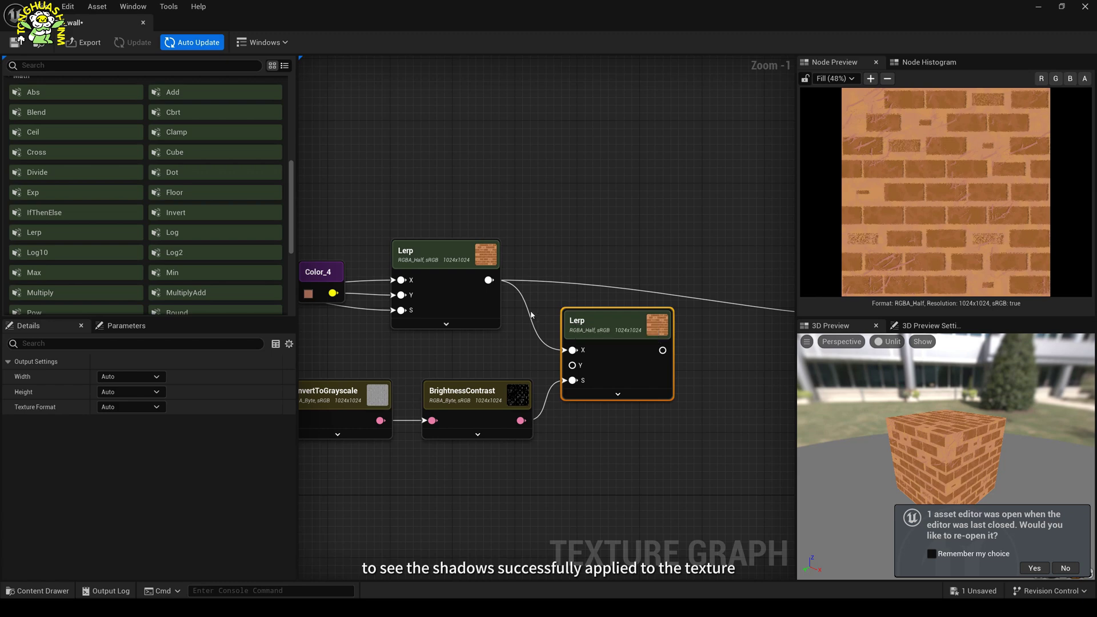
pyautogui.click(478, 285)
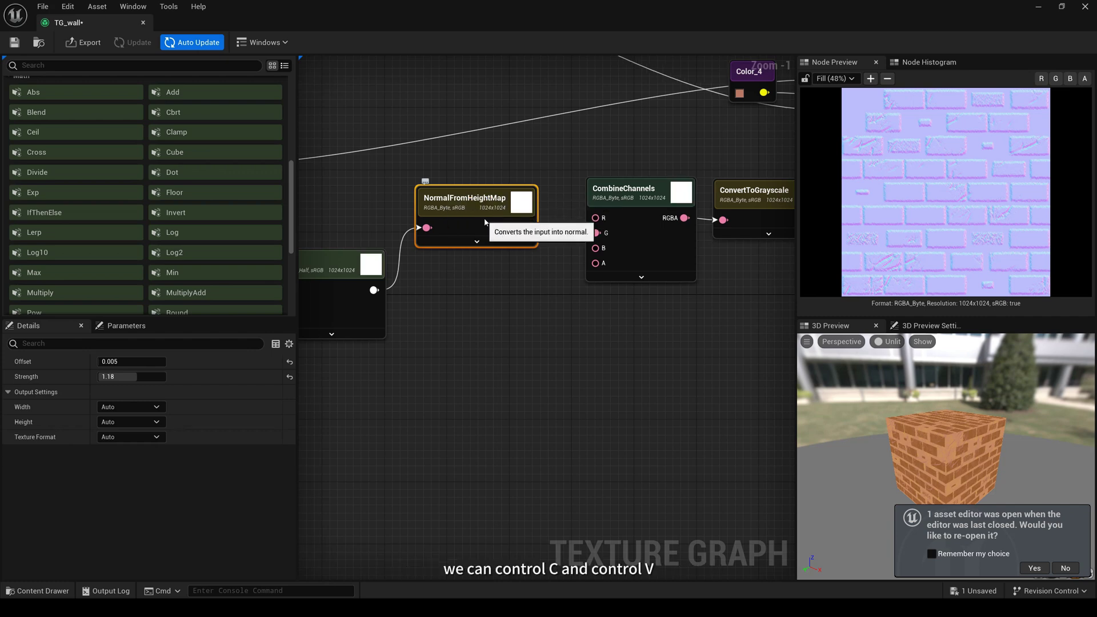
# Duplicate the NormalFromHeightMap node below the original and set the copy's Offset to 0.009.
pyautogui.click(425, 363)
pyautogui.hotkey('ctrl', 'v')
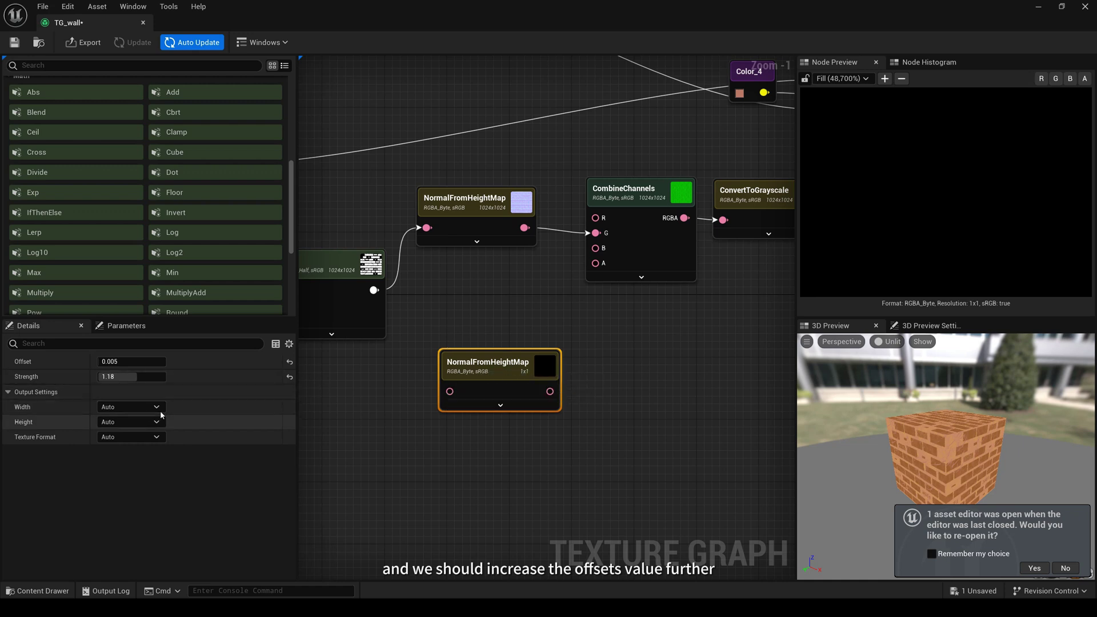
pyautogui.click(124, 361)
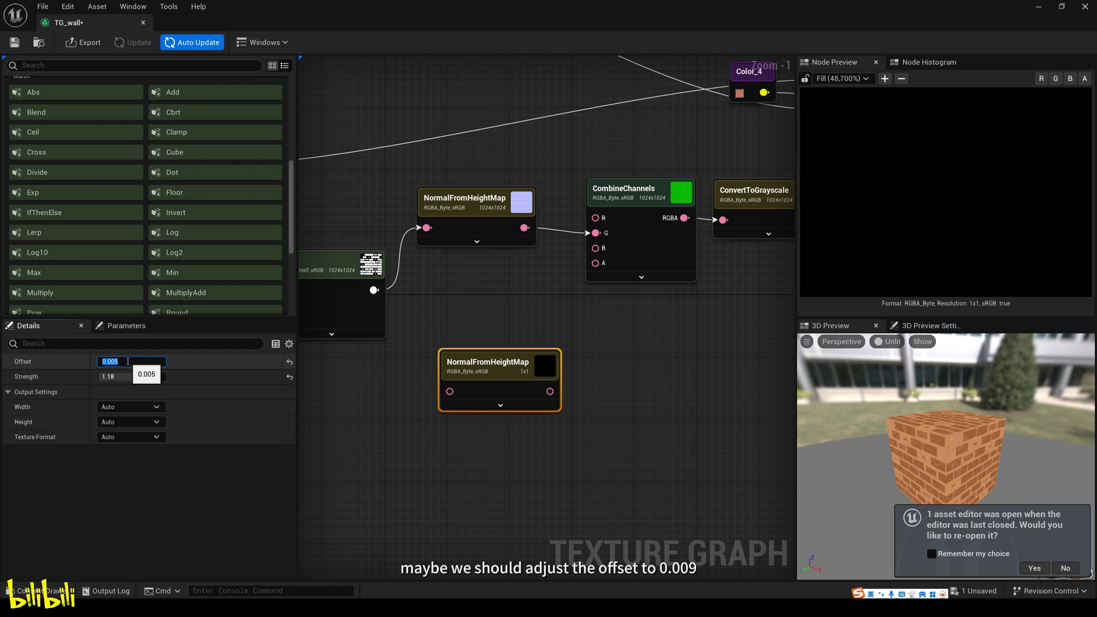
pyautogui.write('0.0')
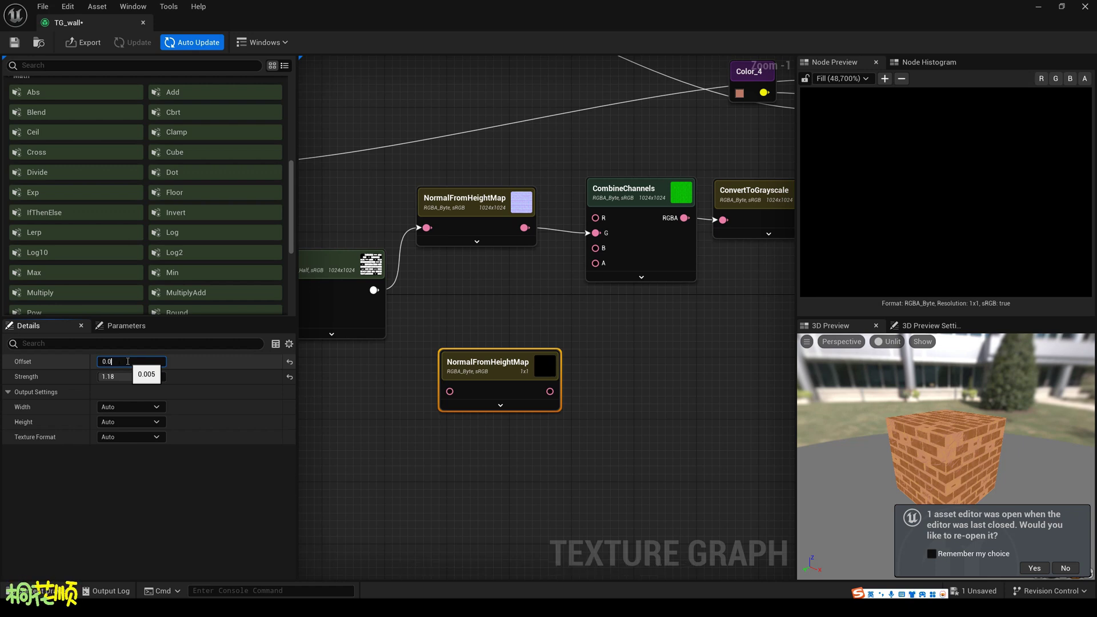
pyautogui.press('Return')
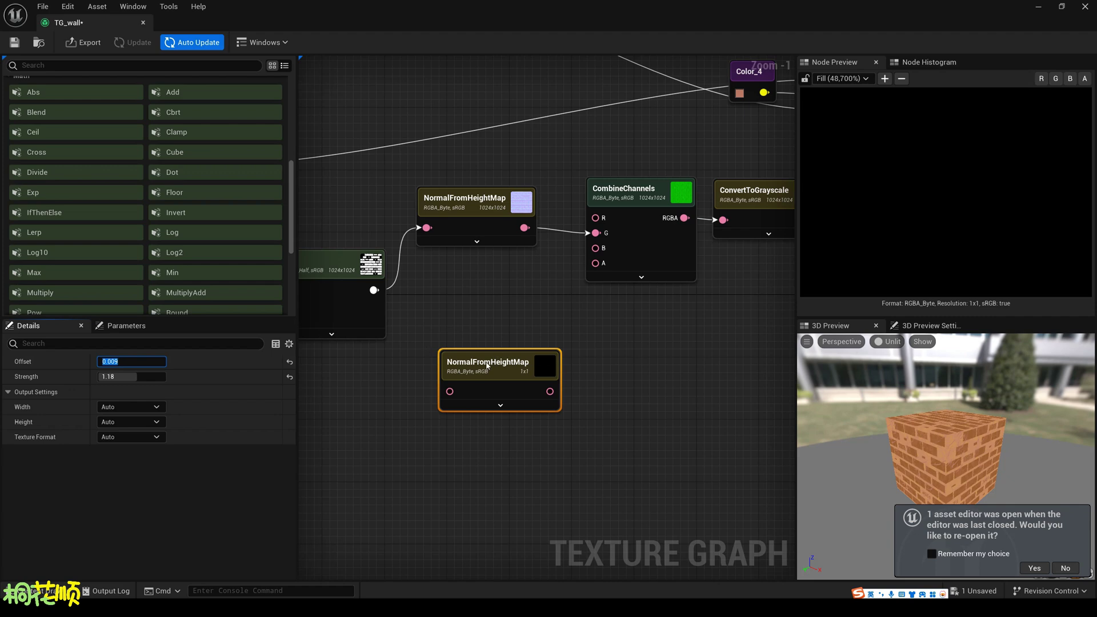
# Connect the masked-brick Lerp to the copied NormalFromHeightMap and add a ConvertToGrayscale node after it.
pyautogui.moveTo(374, 289); pyautogui.dragTo(448, 395)
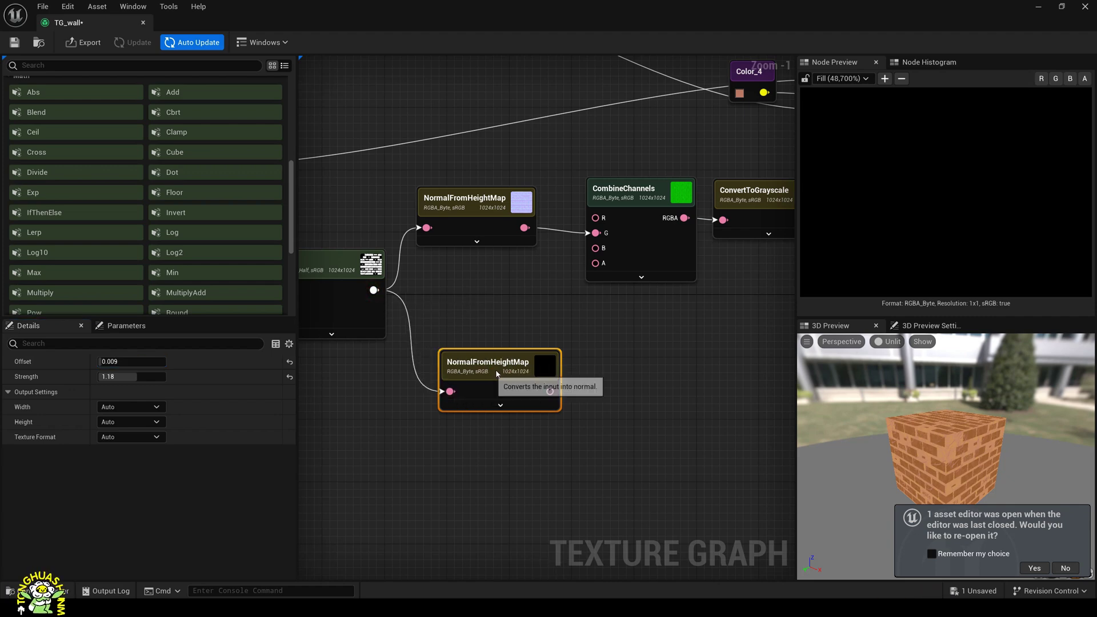
pyautogui.moveTo(495, 367); pyautogui.dragTo(475, 356)
pyautogui.scroll(6, 183, 100)
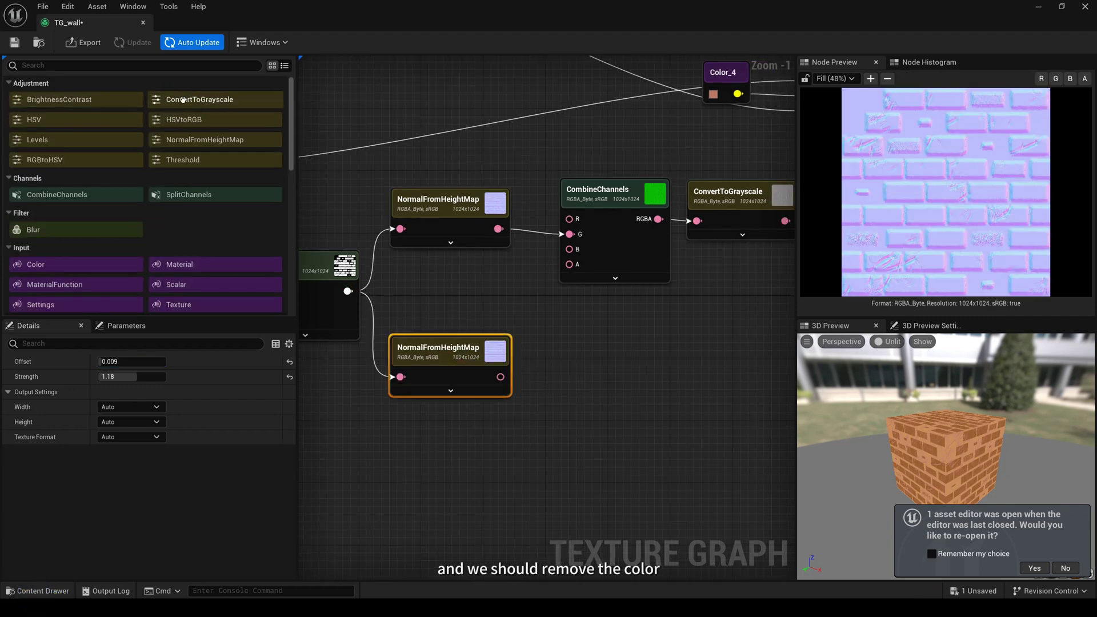
pyautogui.moveTo(183, 100); pyautogui.dragTo(519, 380)
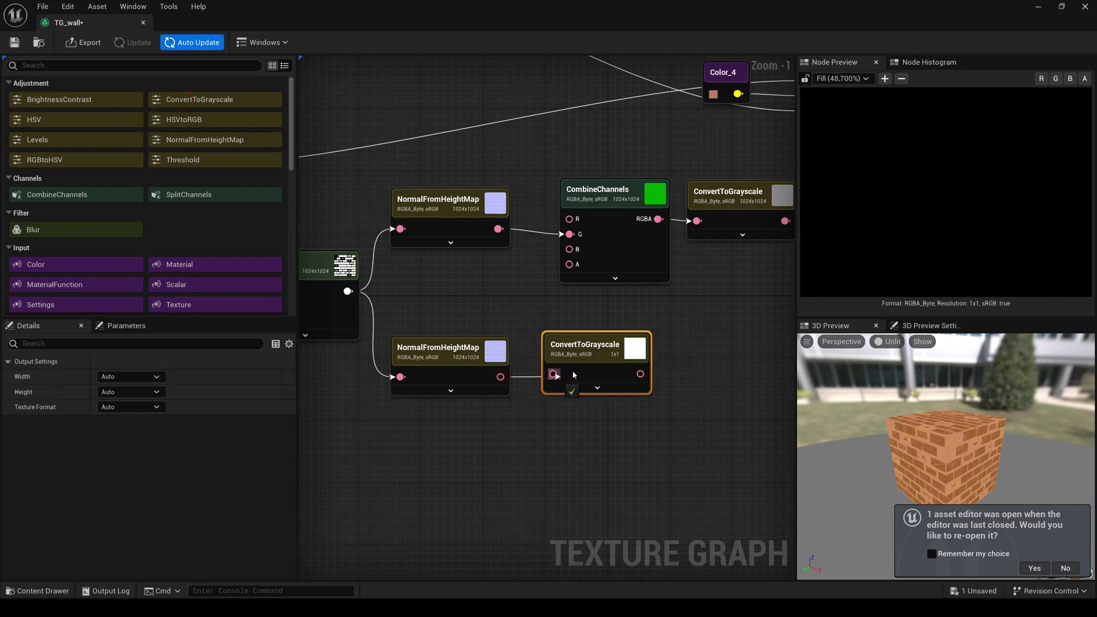
pyautogui.moveTo(581, 364); pyautogui.dragTo(571, 364)
pyautogui.moveTo(684, 359); pyautogui.dragTo(624, 360, button='right')
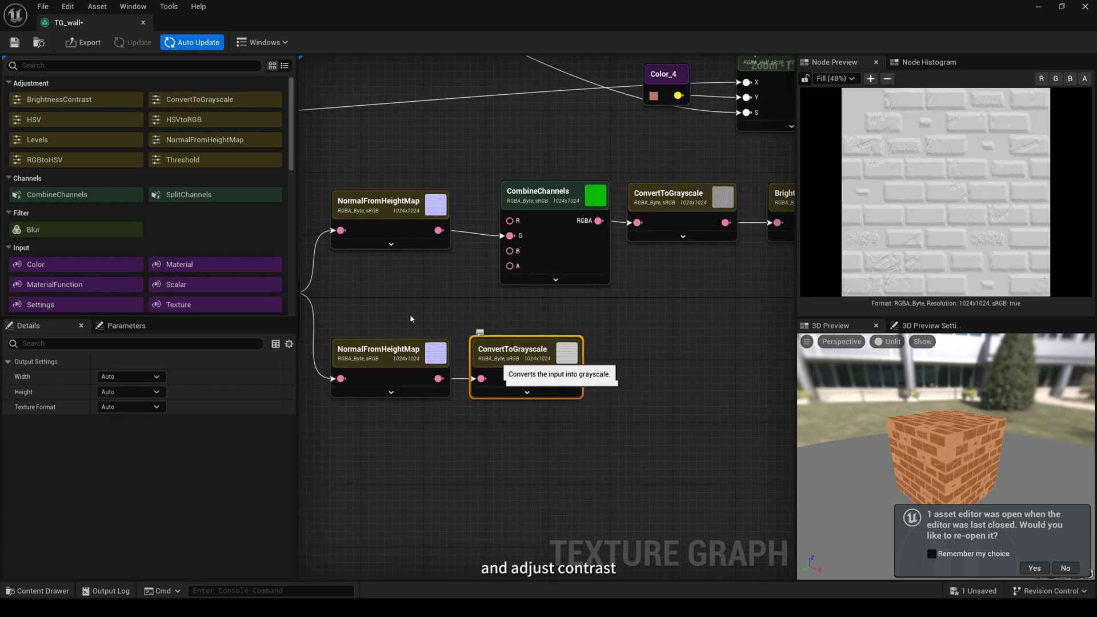
# Chain two Levels nodes after the new ConvertToGrayscale and lower the second one's High level to isolate the brick-edge shadows.
pyautogui.moveTo(40, 141); pyautogui.dragTo(625, 345)
pyautogui.moveTo(572, 378); pyautogui.dragTo(621, 378)
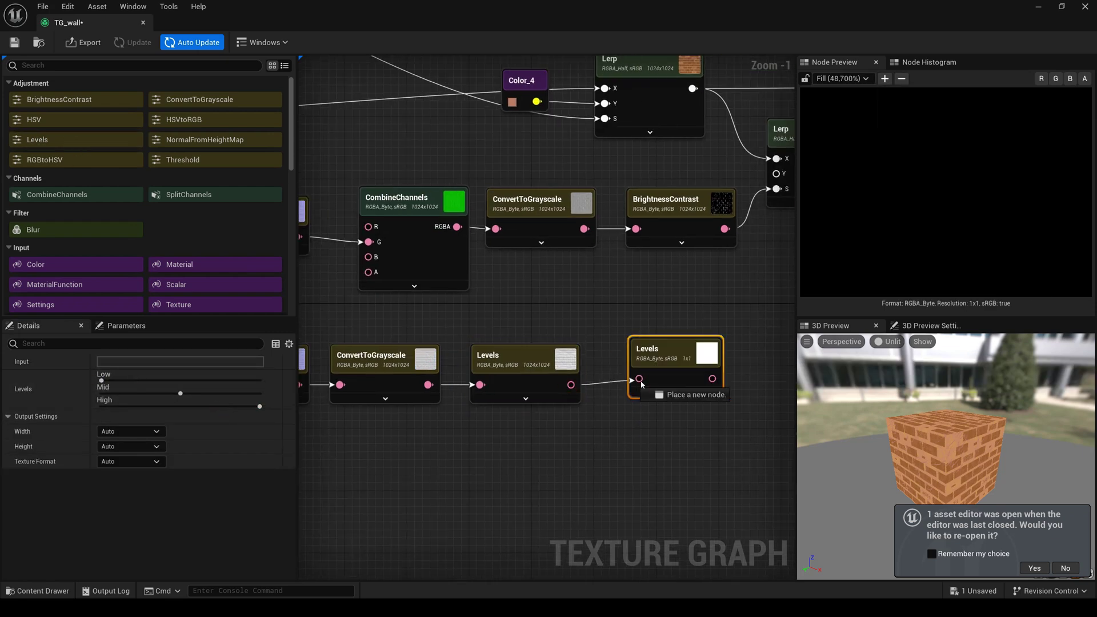
pyautogui.moveTo(514, 457); pyautogui.dragTo(429, 457, button='right')
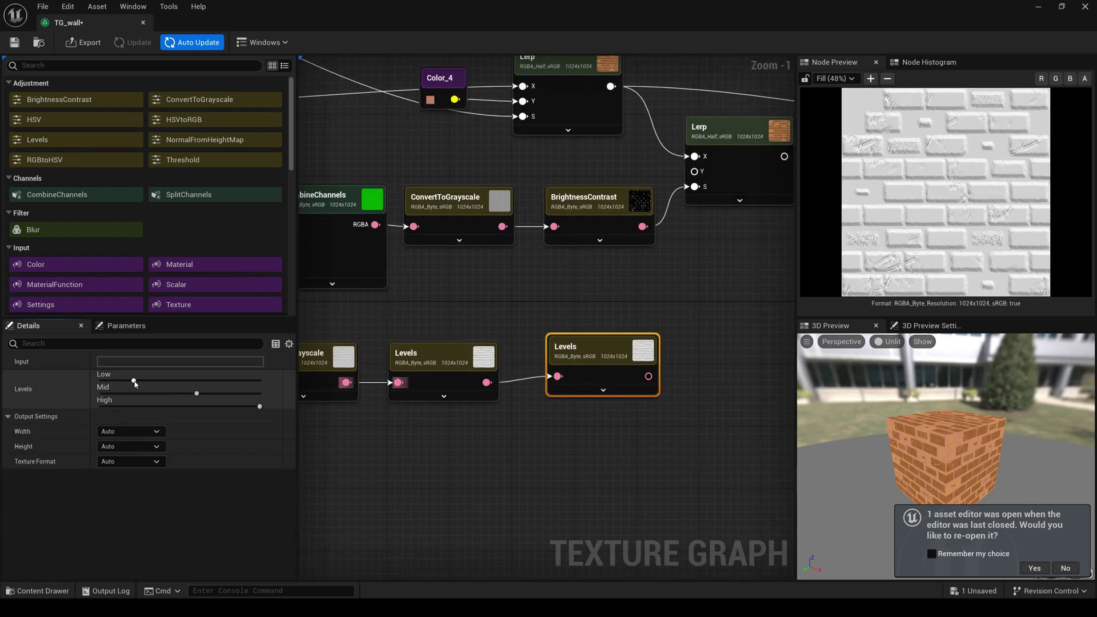
pyautogui.moveTo(219, 406); pyautogui.dragTo(179, 406)
pyautogui.moveTo(420, 401); pyautogui.dragTo(272, 428, button='right')
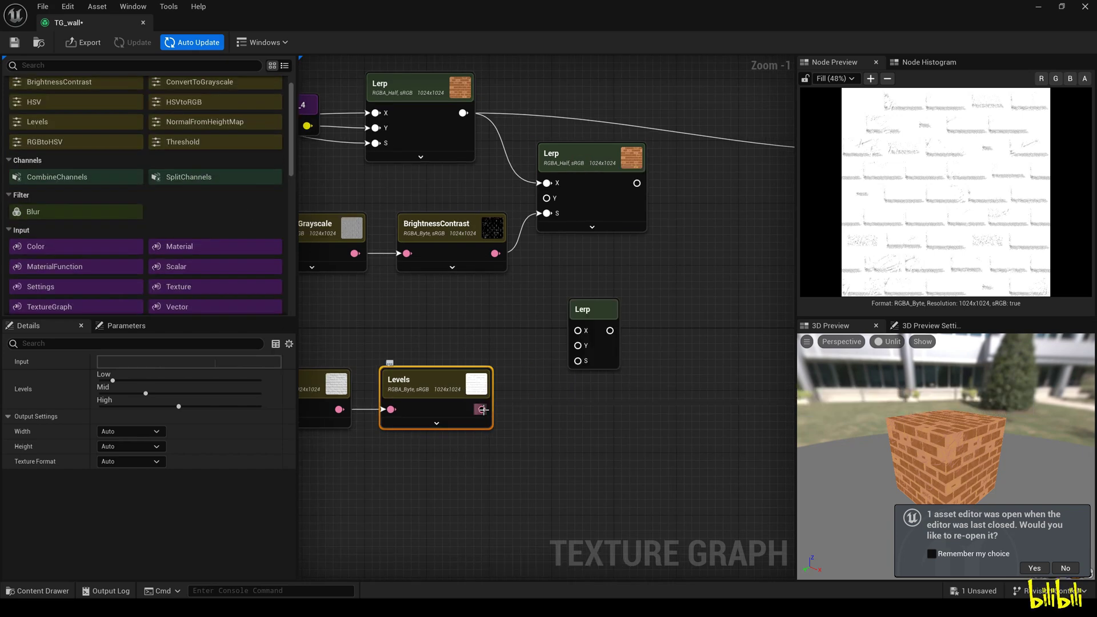
# Set up a new Lerp with a light orange Color in X, a Scalar of 1.0 in Y and the second Levels output in S.
pyautogui.moveTo(482, 409); pyautogui.dragTo(577, 360)
pyautogui.scroll(-1, 41, 210)
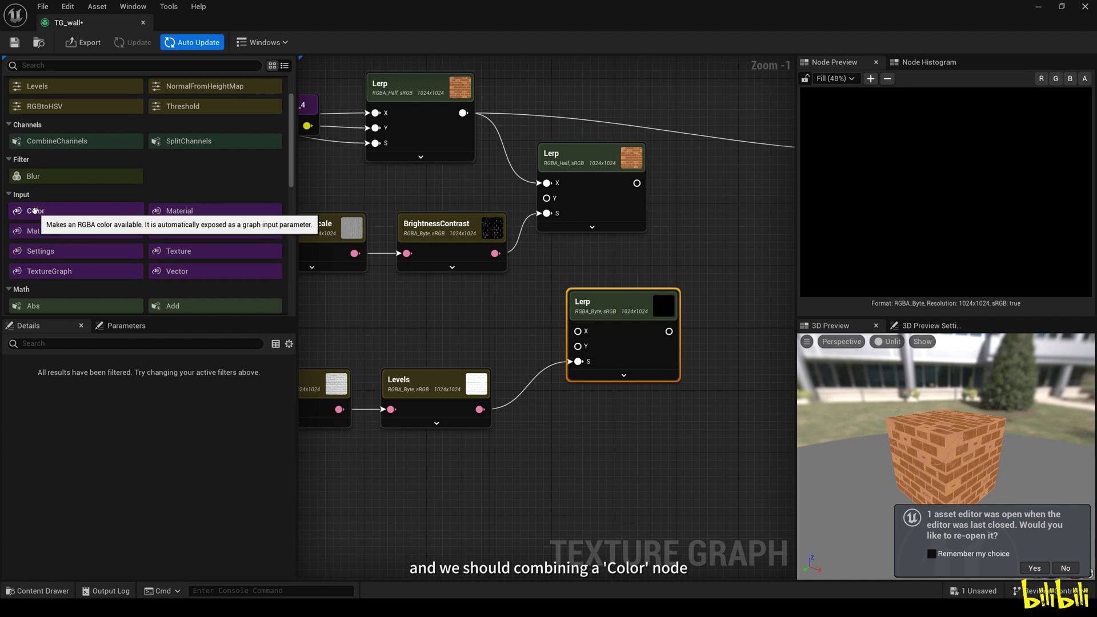
pyautogui.moveTo(34, 211); pyautogui.dragTo(338, 278)
pyautogui.moveTo(430, 290); pyautogui.dragTo(457, 297)
pyautogui.moveTo(169, 231); pyautogui.dragTo(496, 356)
pyautogui.moveTo(515, 390); pyautogui.dragTo(590, 400)
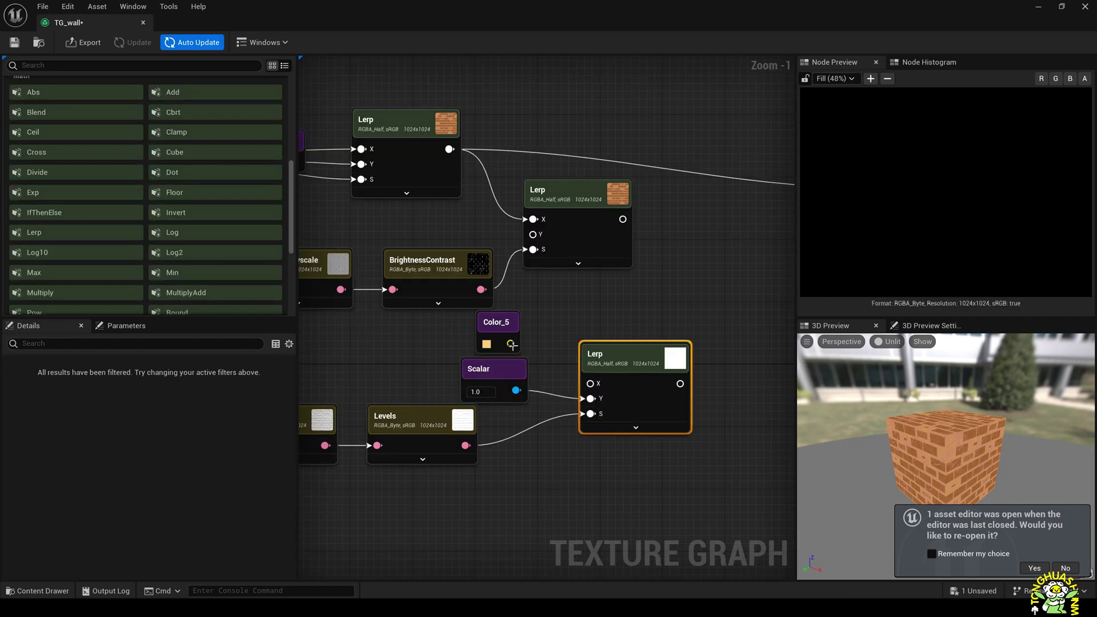
pyautogui.moveTo(510, 343); pyautogui.dragTo(584, 335)
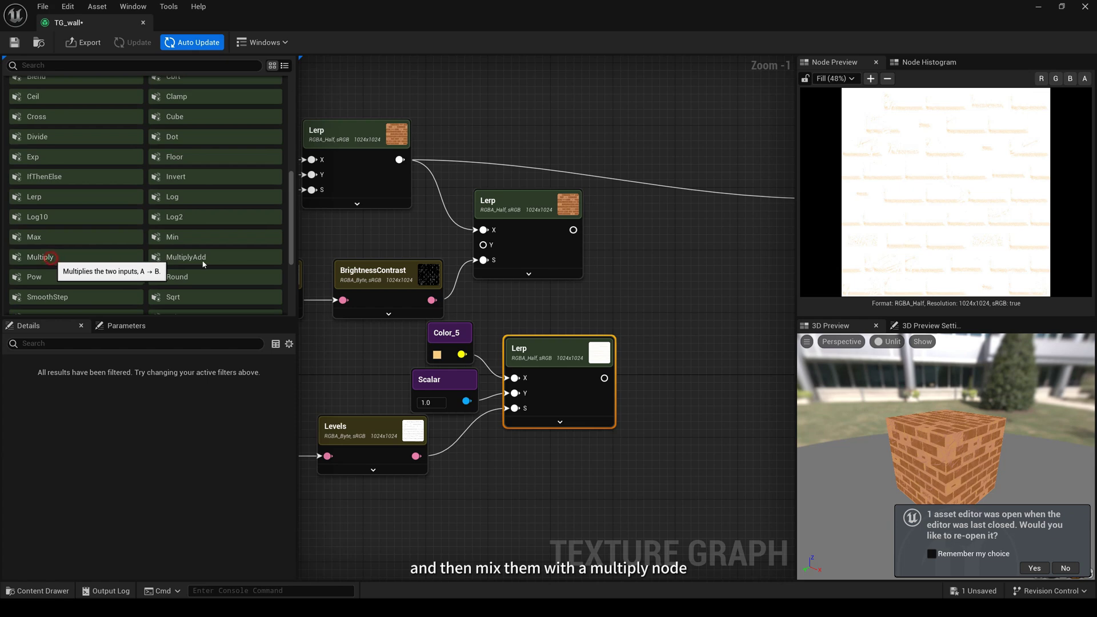
# Add a Multiply node with the shadow Lerp in A and the light orange Lerp in B, and connect it to Output.
pyautogui.moveTo(51, 257); pyautogui.dragTo(585, 333)
pyautogui.moveTo(647, 303); pyautogui.dragTo(649, 306)
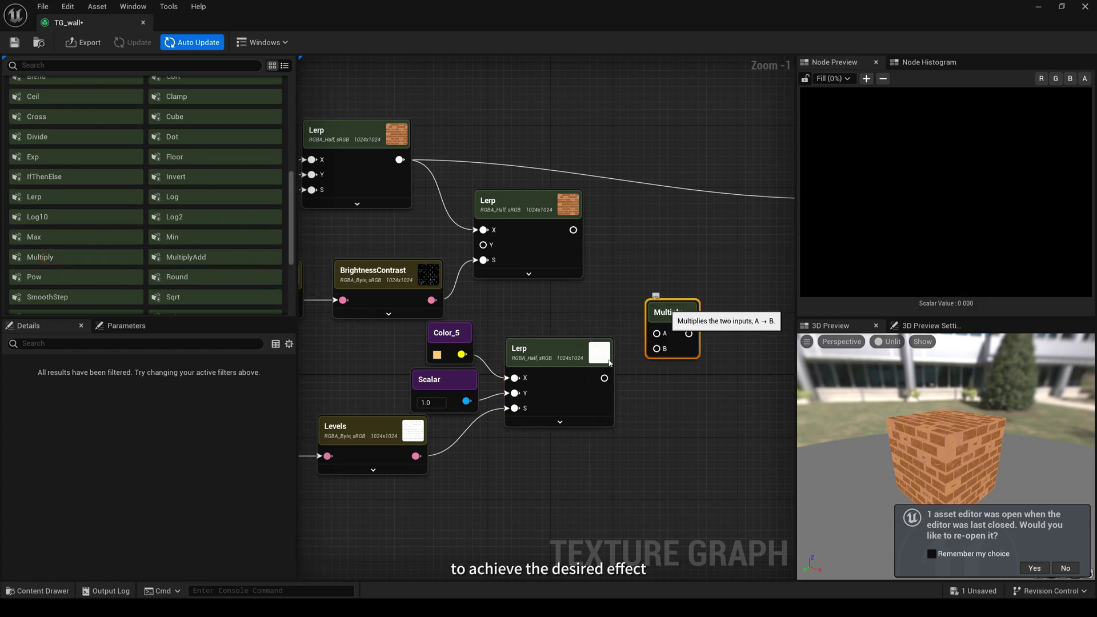
pyautogui.moveTo(604, 377); pyautogui.dragTo(657, 357)
pyautogui.moveTo(573, 229); pyautogui.dragTo(665, 238)
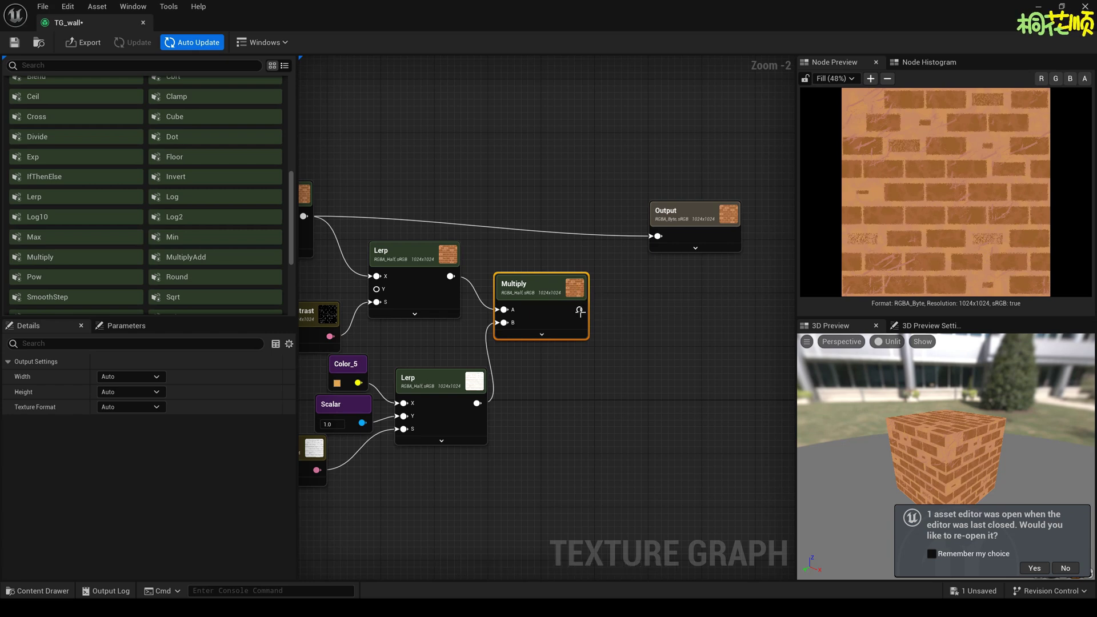
pyautogui.moveTo(580, 311); pyautogui.dragTo(683, 224)
pyautogui.click(690, 211)
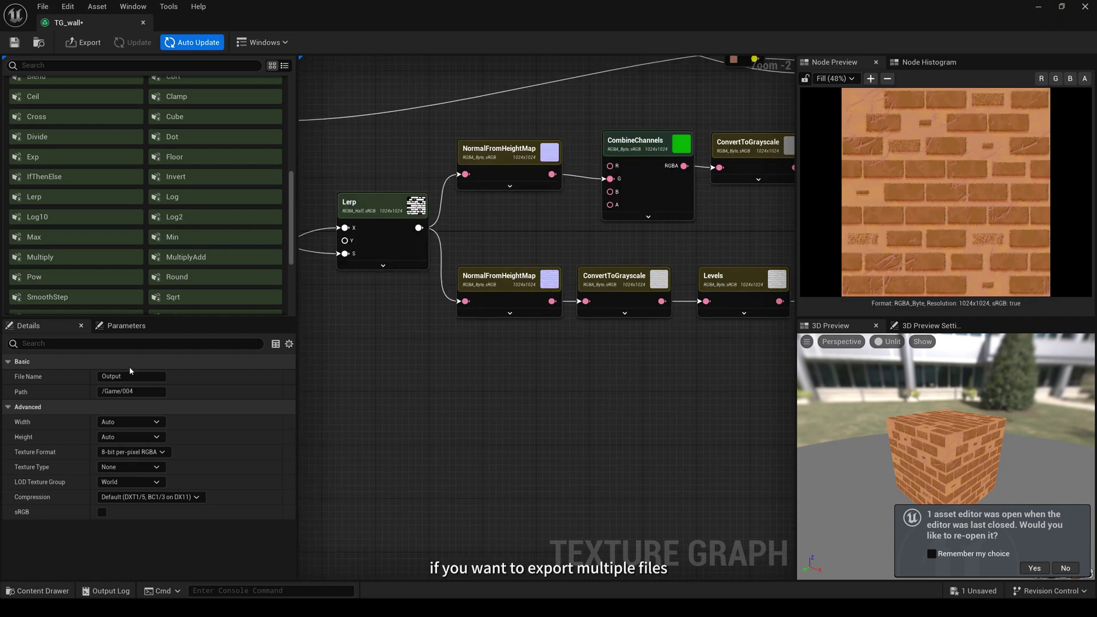
# Add a third NormalFromHeightMap node fed by the masked-brick Lerp.
pyautogui.scroll(5, 143, 229)
pyautogui.moveTo(215, 140); pyautogui.dragTo(481, 377)
pyautogui.moveTo(419, 227); pyautogui.dragTo(496, 377)
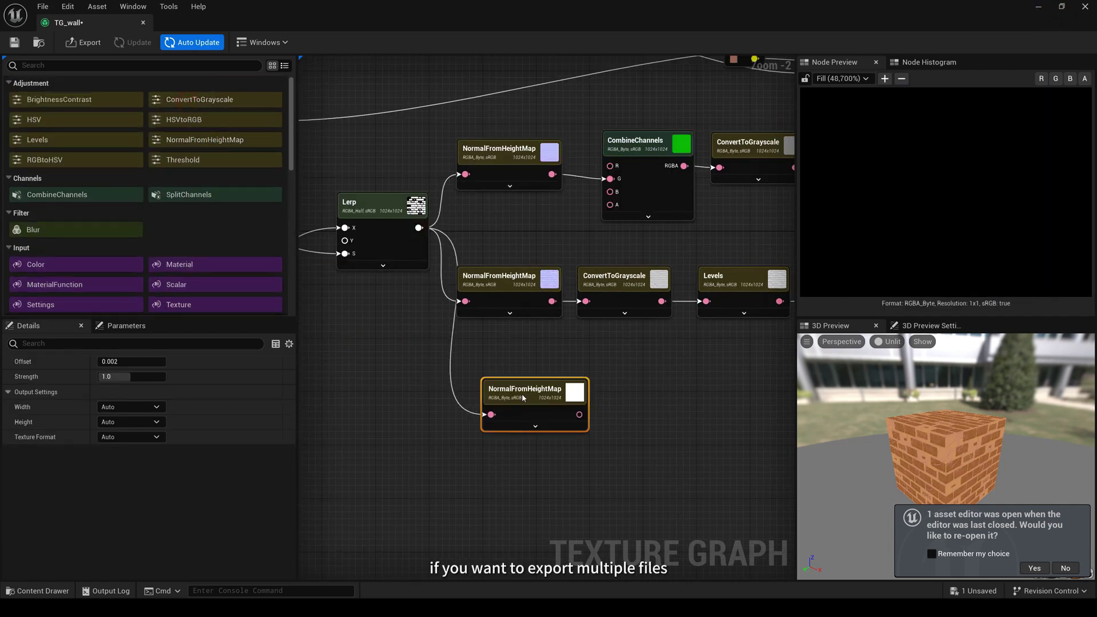
pyautogui.moveTo(384, 357); pyautogui.dragTo(310, 344, button='right')
# Add a second Output node, connect the third NormalFromHeightMap to it and place it below the first Output.
pyautogui.scroll(-6, 100, 166)
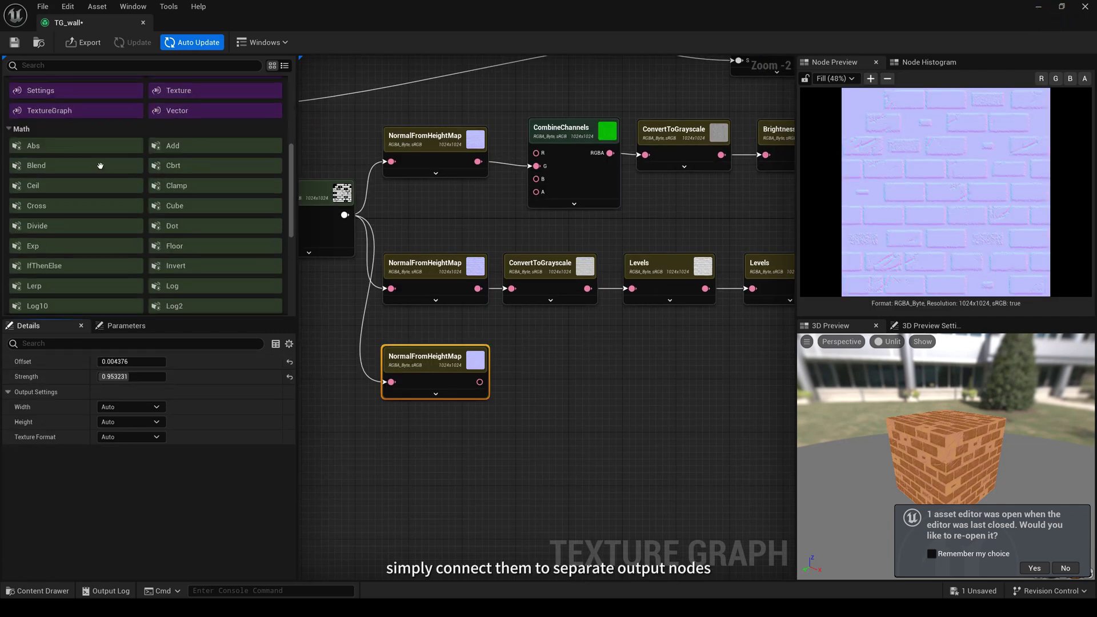
pyautogui.moveTo(86, 214); pyautogui.dragTo(528, 334)
pyautogui.moveTo(479, 381); pyautogui.dragTo(537, 362)
pyautogui.click(545, 319)
pyautogui.scroll(-4, 547, 319)
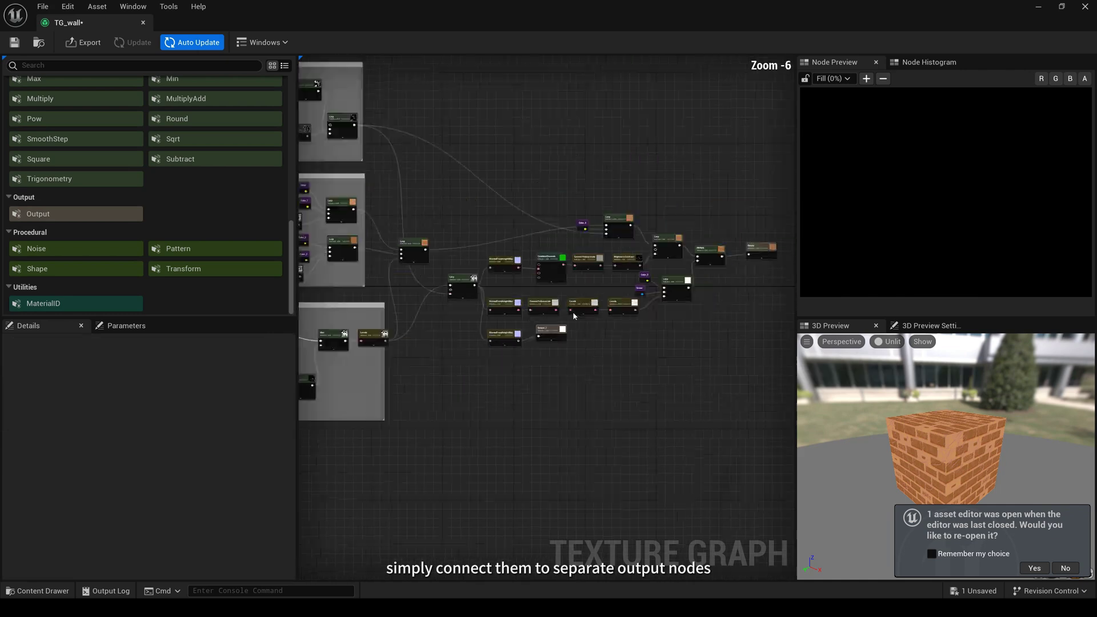
pyautogui.moveTo(550, 317); pyautogui.dragTo(475, 343, button='right')
pyautogui.moveTo(476, 356); pyautogui.dragTo(684, 298)
# Check the masked-brick Lerp and first Levels previews, and add a Min node below the Levels nodes.
pyautogui.scroll(1, 440, 361)
pyautogui.scroll(2, 369, 336)
pyautogui.click(399, 249)
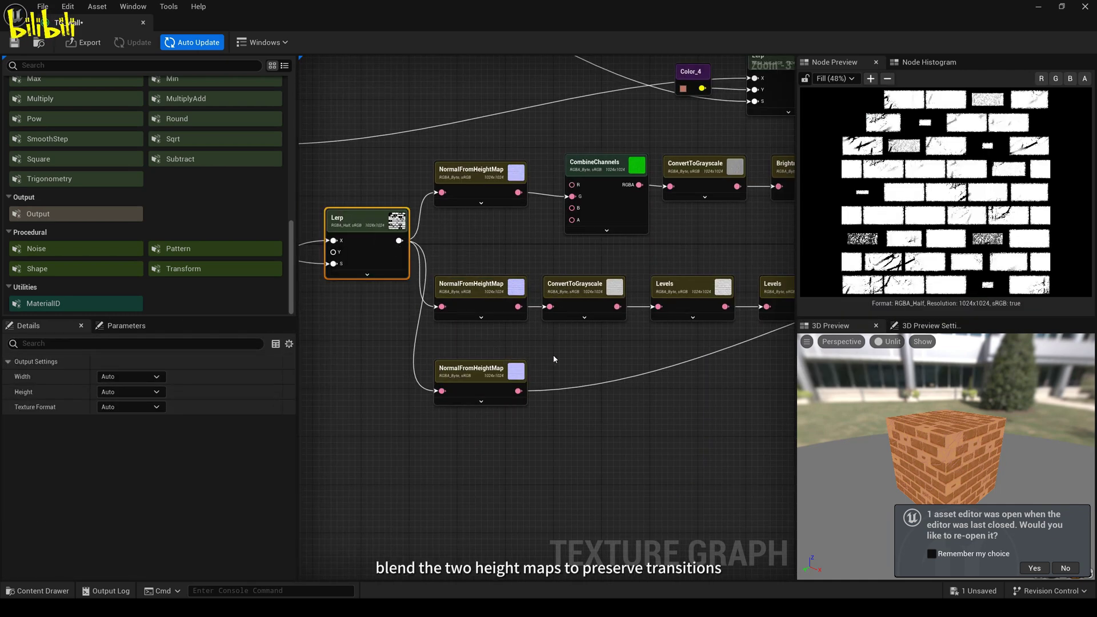
pyautogui.click(689, 293)
pyautogui.scroll(1, 238, 191)
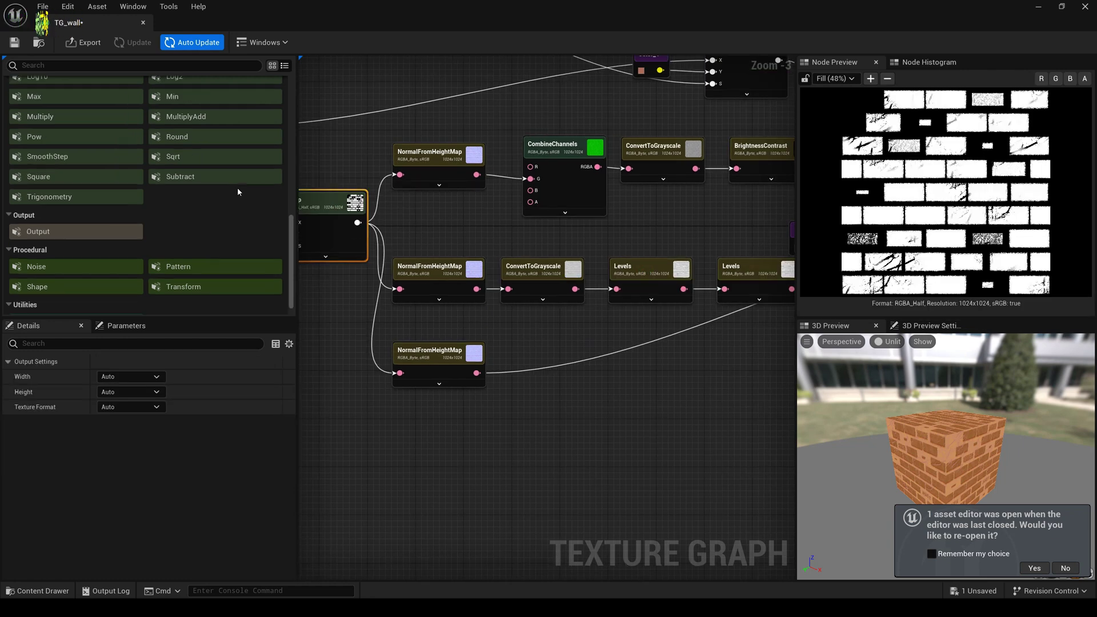
pyautogui.moveTo(194, 97); pyautogui.dragTo(694, 360)
# Connect the first Levels output to the Min node's A input and the masked-brick Lerp to its B input.
pyautogui.click(648, 274)
pyautogui.moveTo(357, 222); pyautogui.dragTo(694, 372)
pyautogui.moveTo(718, 435); pyautogui.dragTo(501, 412, button='right')
pyautogui.moveTo(380, 353); pyautogui.dragTo(567, 358, button='right')
pyautogui.moveTo(432, 317); pyautogui.dragTo(461, 319, button='right')
pyautogui.click(329, 217)
pyautogui.click(737, 354)
pyautogui.moveTo(663, 404); pyautogui.dragTo(438, 389, button='right')
# Add a third Output node, connect the Min result to it and line it up below the other two outputs.
pyautogui.scroll(1, 438, 389)
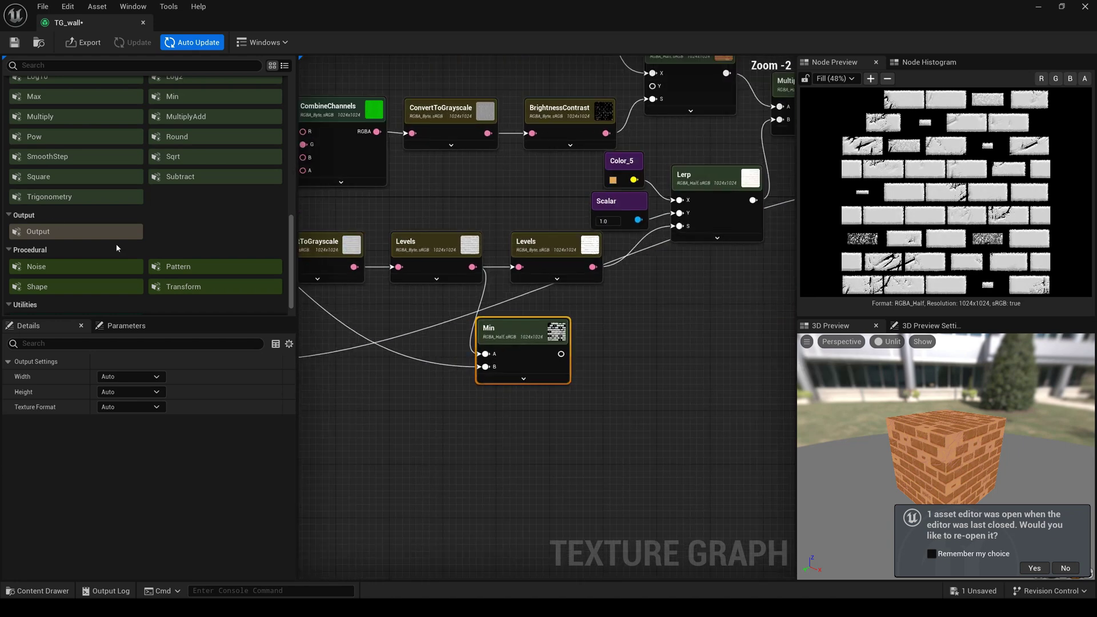
pyautogui.scroll(6, 206, 122)
pyautogui.scroll(-8, 53, 204)
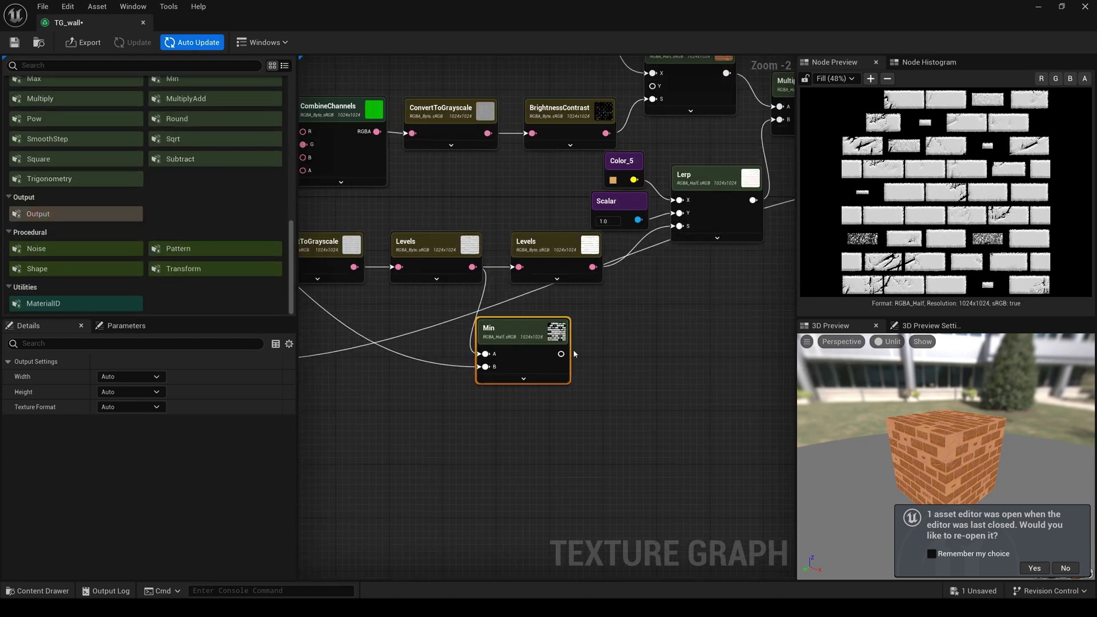
pyautogui.moveTo(570, 355); pyautogui.dragTo(625, 322)
pyautogui.moveTo(561, 354); pyautogui.dragTo(633, 349)
pyautogui.moveTo(714, 318); pyautogui.dragTo(405, 396, button='right')
pyautogui.moveTo(338, 413); pyautogui.dragTo(636, 307)
pyautogui.scroll(2, 740, 289)
pyautogui.moveTo(741, 289); pyautogui.dragTo(658, 333, button='right')
# Rename the Output node fed by Multiply as T_wallBaseColor.
pyautogui.doubleClick(550, 149)
pyautogui.press('BackSpace')
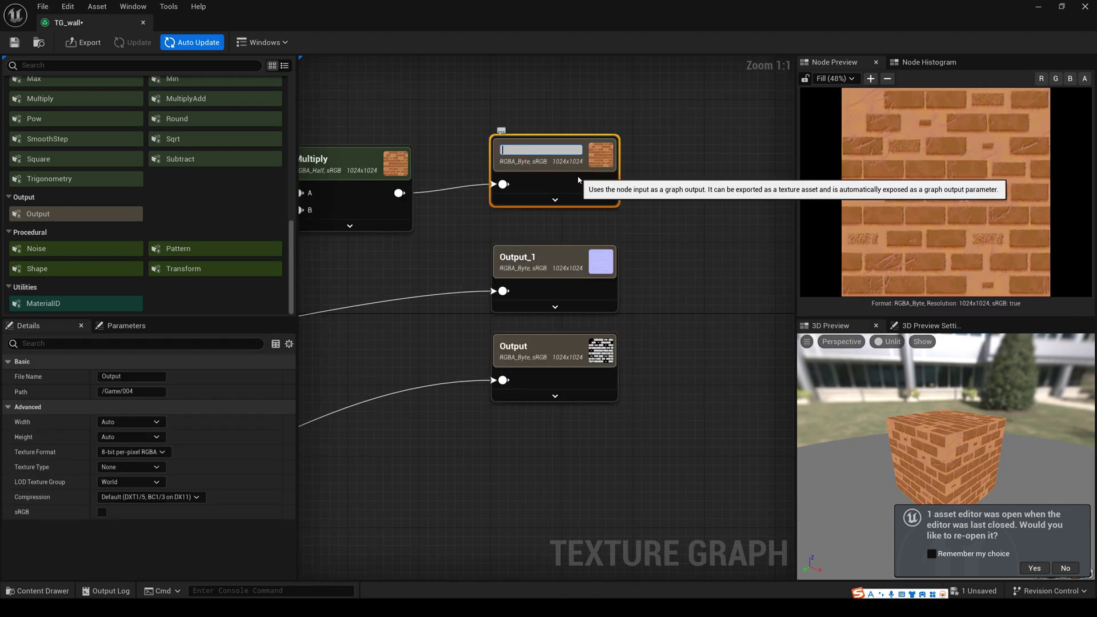
pyautogui.write('T_wallBaseColor')
pyautogui.press('Return')
pyautogui.rightClick(565, 160)
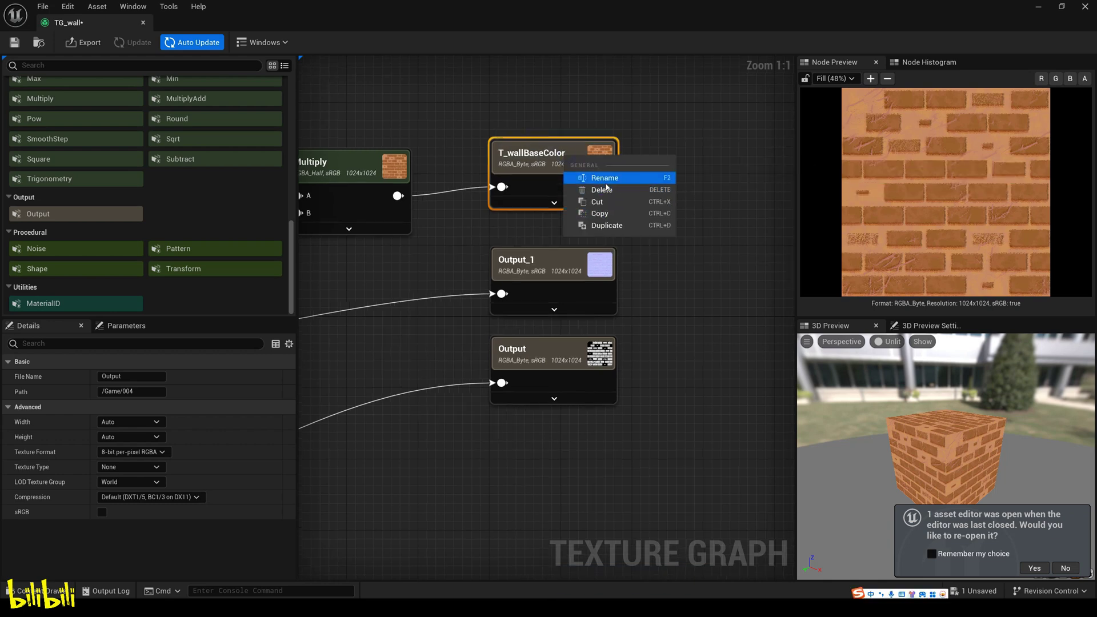
pyautogui.click(604, 178)
# Rename the normal map's Output node as T_wallNormal.
pyautogui.rightClick(560, 264)
pyautogui.click(594, 282)
pyautogui.write('T_wallNormal')
pyautogui.press('Return')
# Rename the Output node fed by Min as T_wallHeightMap.
pyautogui.rightClick(539, 351)
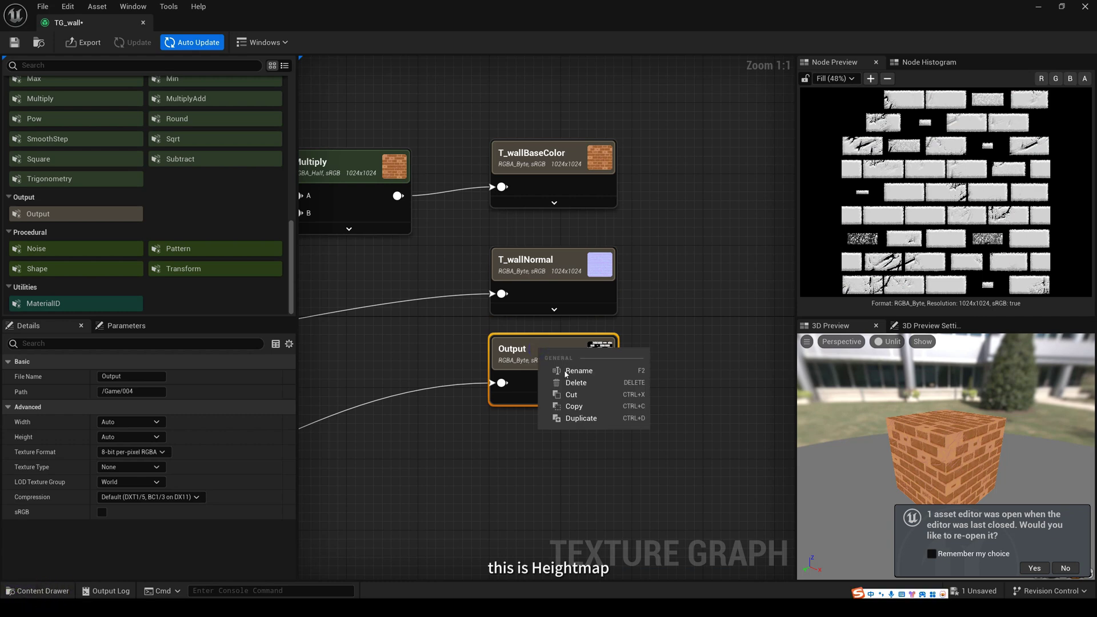
pyautogui.click(578, 371)
pyautogui.write('T_wall')
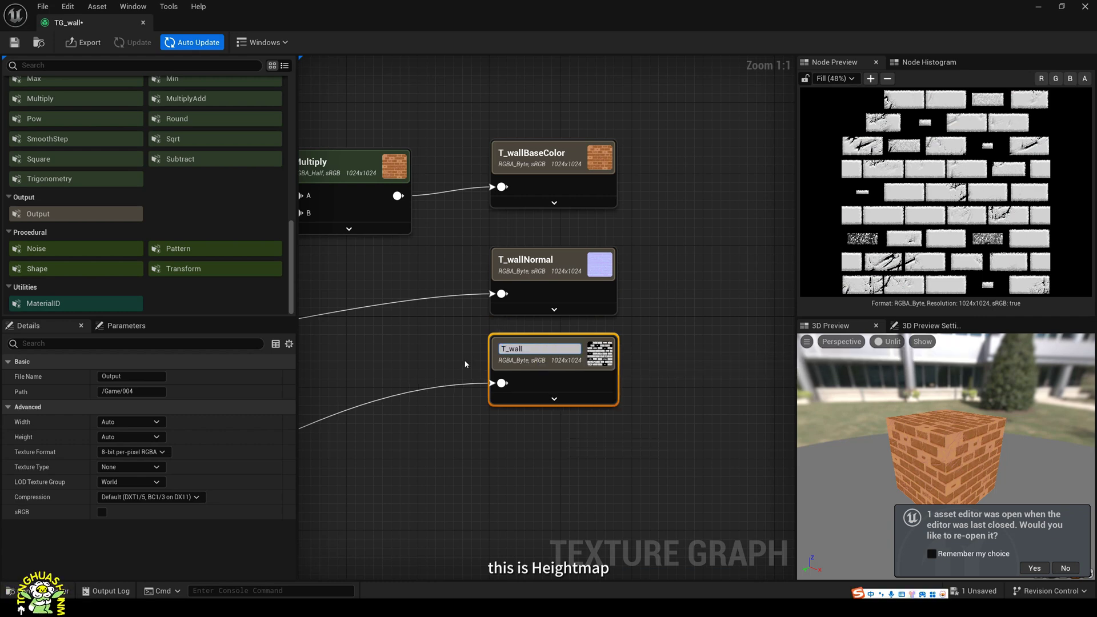
pyautogui.write('He')
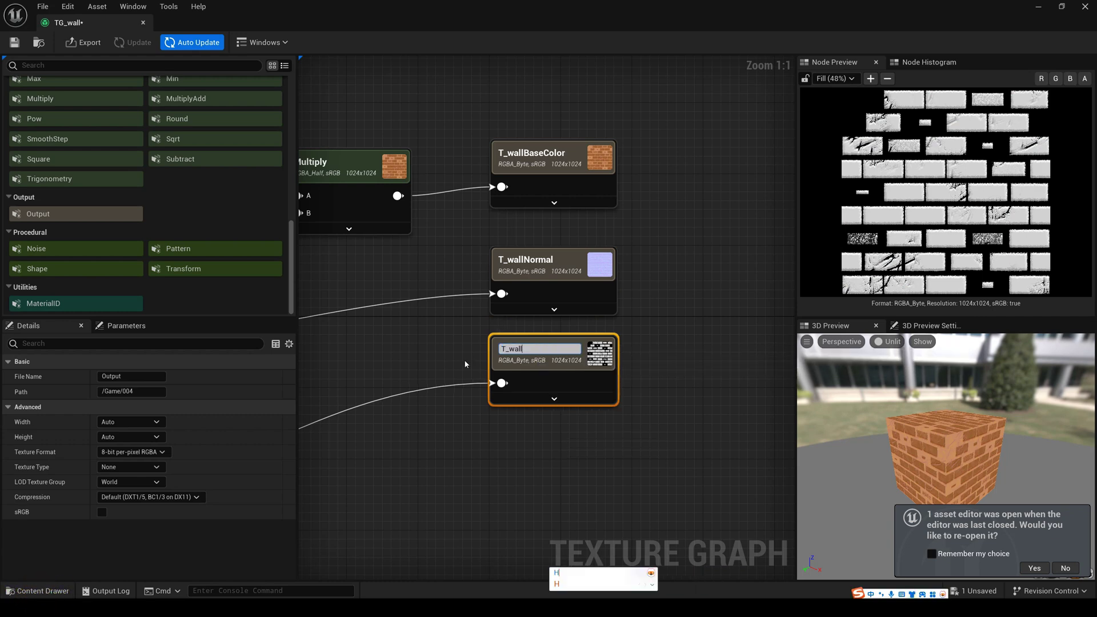
pyautogui.write('ight')
pyautogui.press('space')
pyautogui.write('Map')
pyautogui.press('space')
pyautogui.press('Return')
# Group the three output nodes in a comment box titled "output".
pyautogui.moveTo(482, 111); pyautogui.dragTo(691, 505)
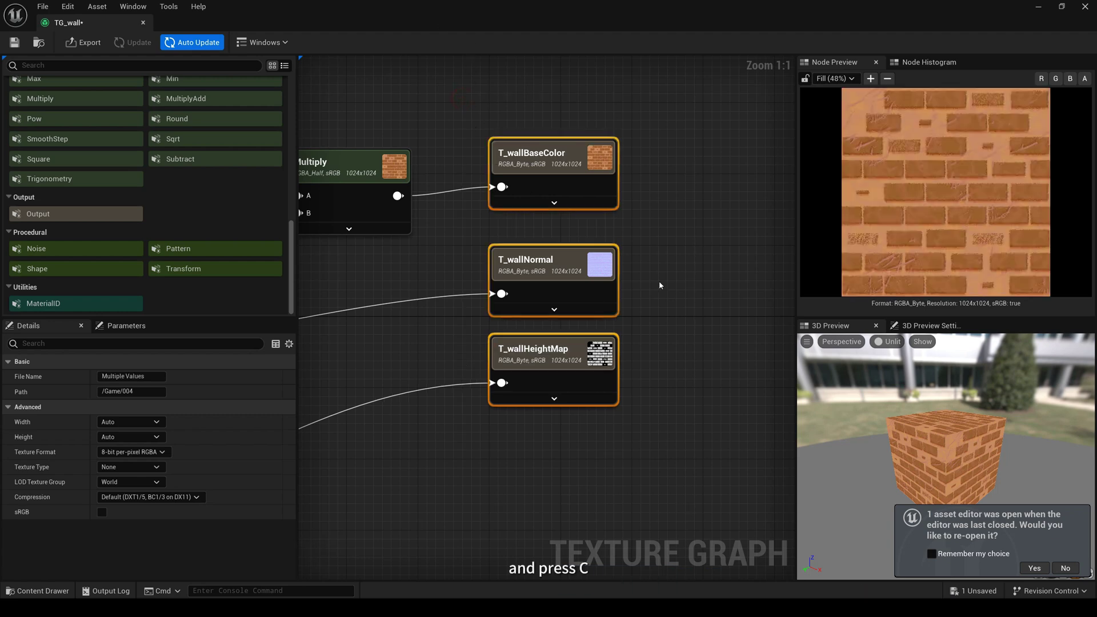
pyautogui.write('coutput')
pyautogui.press('Return')
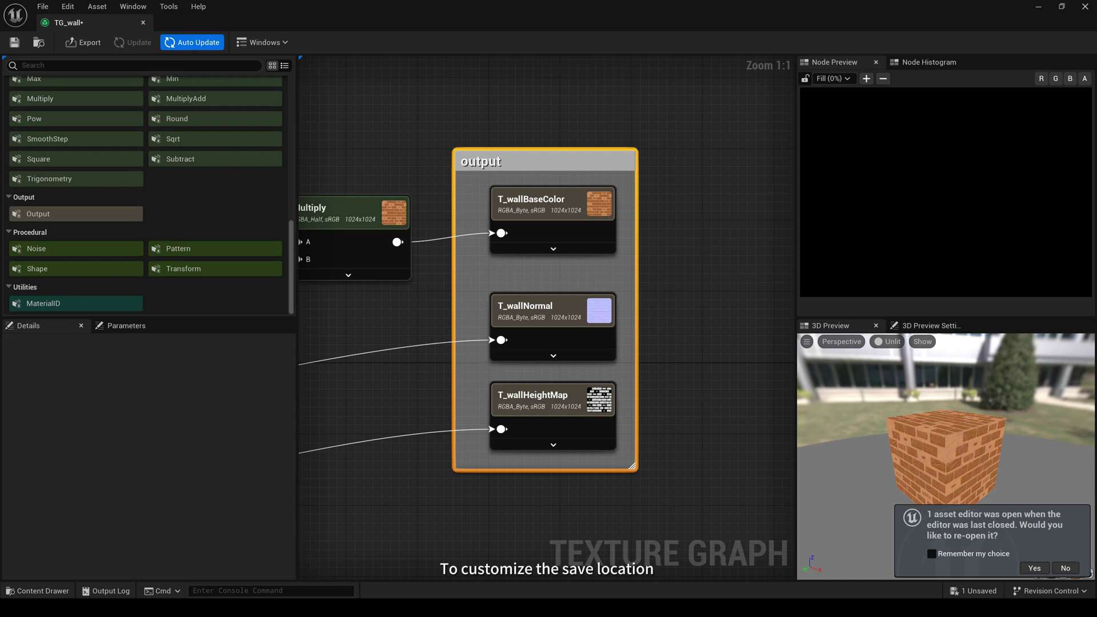
# Set the T_wallBaseColor node's output path to the 004 content folder.
pyautogui.click(551, 237)
pyautogui.click(553, 248)
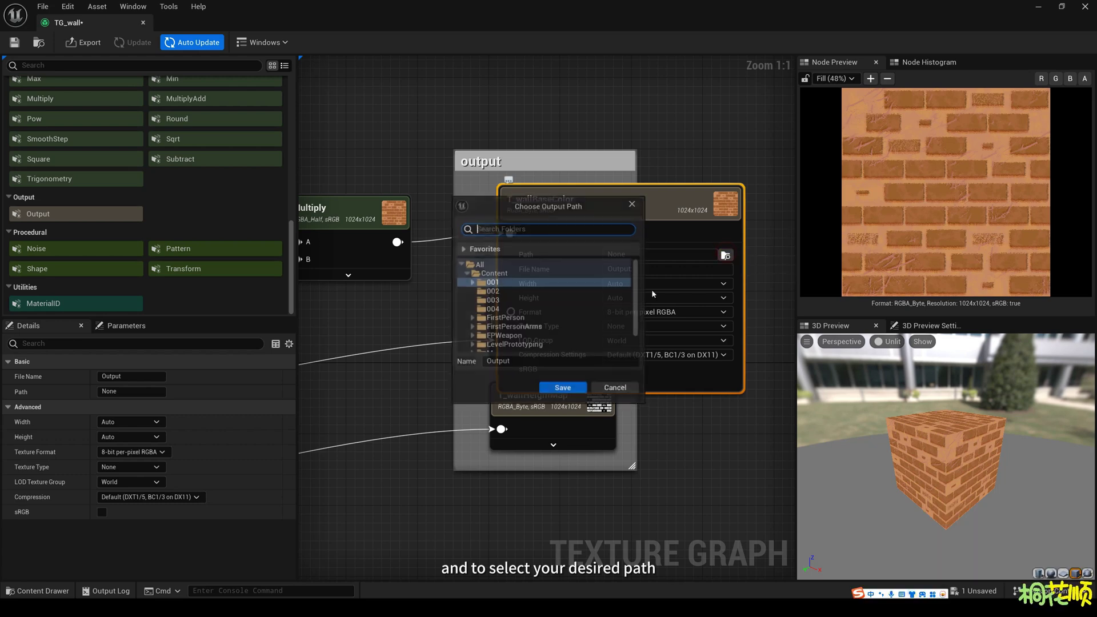
pyautogui.click(725, 254)
pyautogui.click(520, 309)
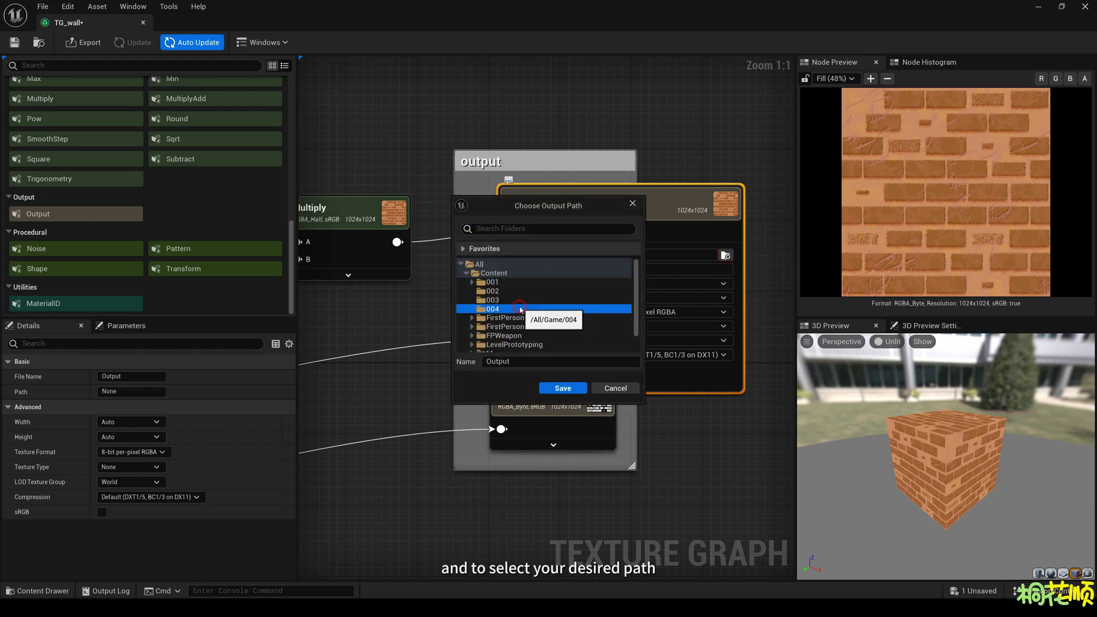
pyautogui.click(563, 389)
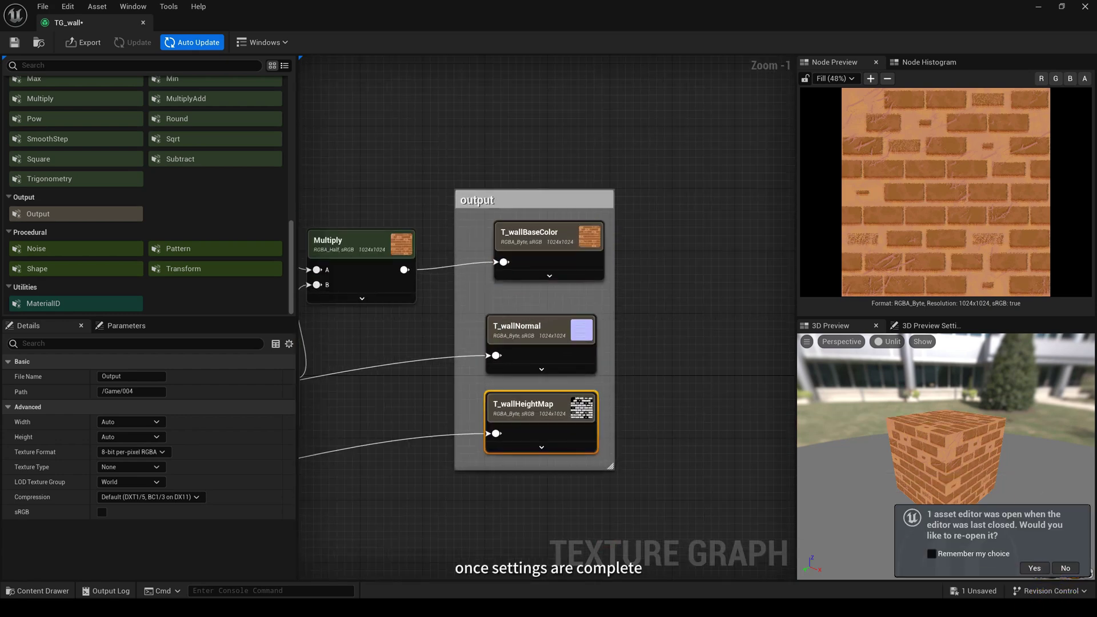
# Export the T_wallBaseColor, T_wallNormal and T_wallHeightMap textures, and accept re-opening the previously open asset editor.
pyautogui.click(83, 42)
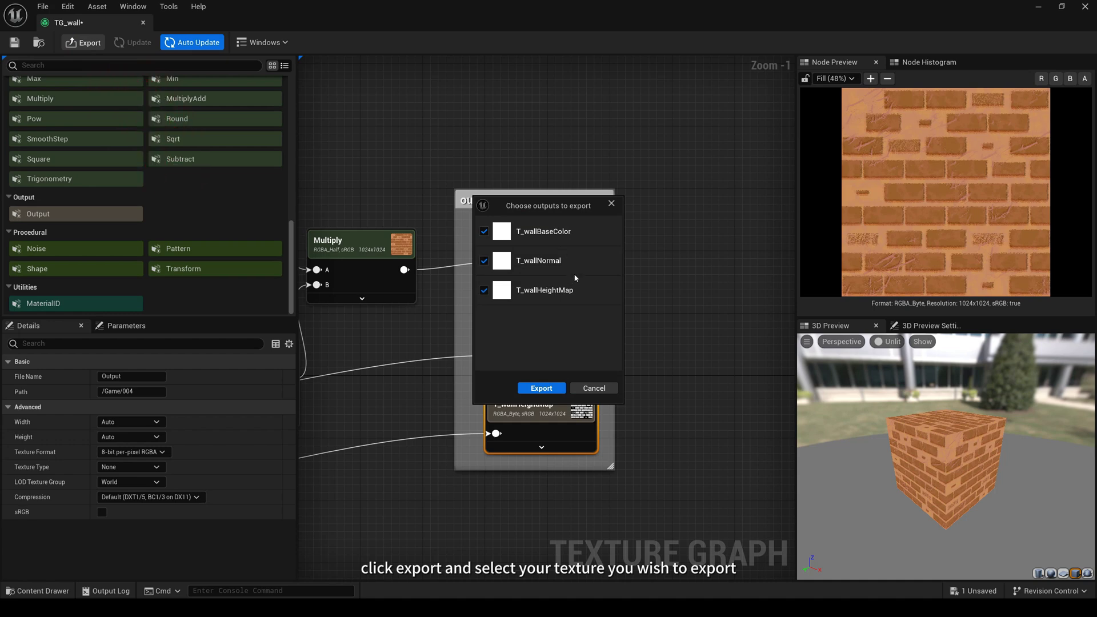
pyautogui.click(535, 390)
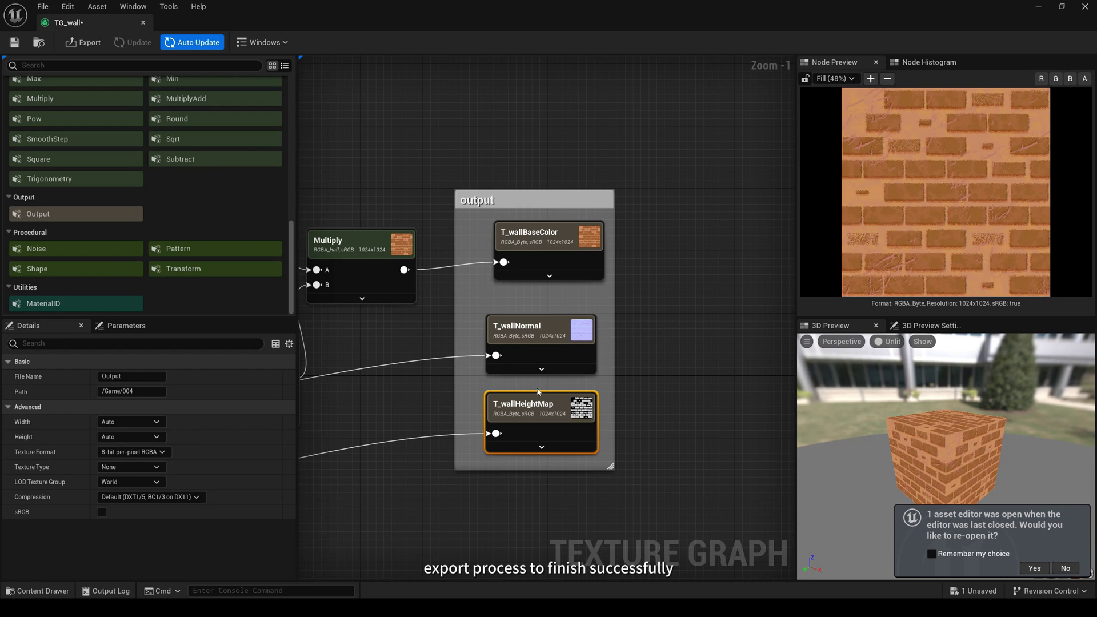
pyautogui.click(1032, 567)
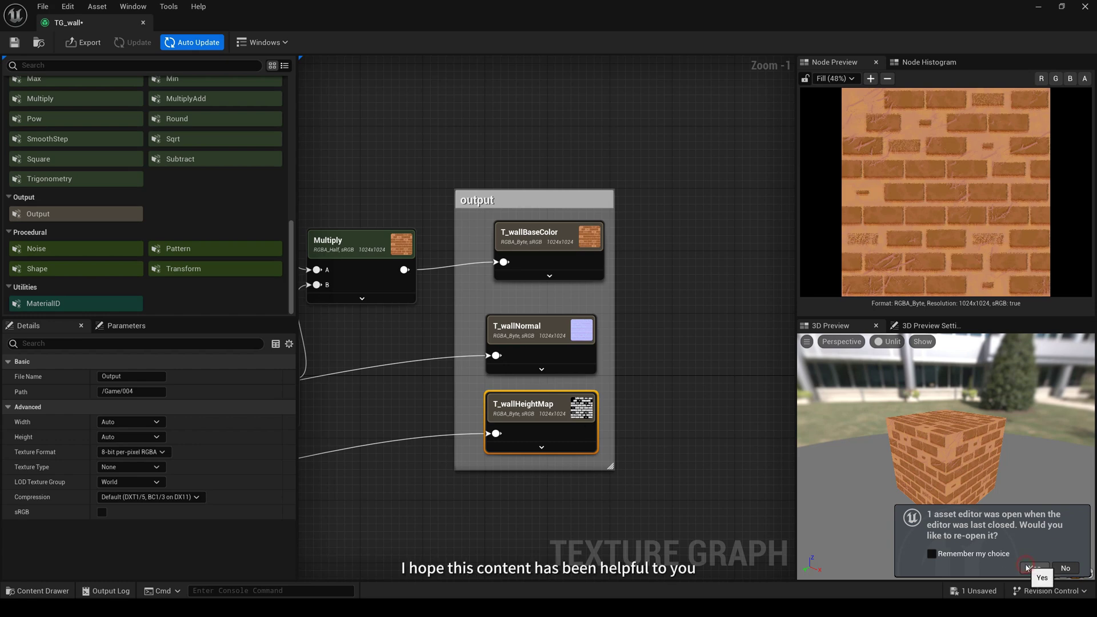